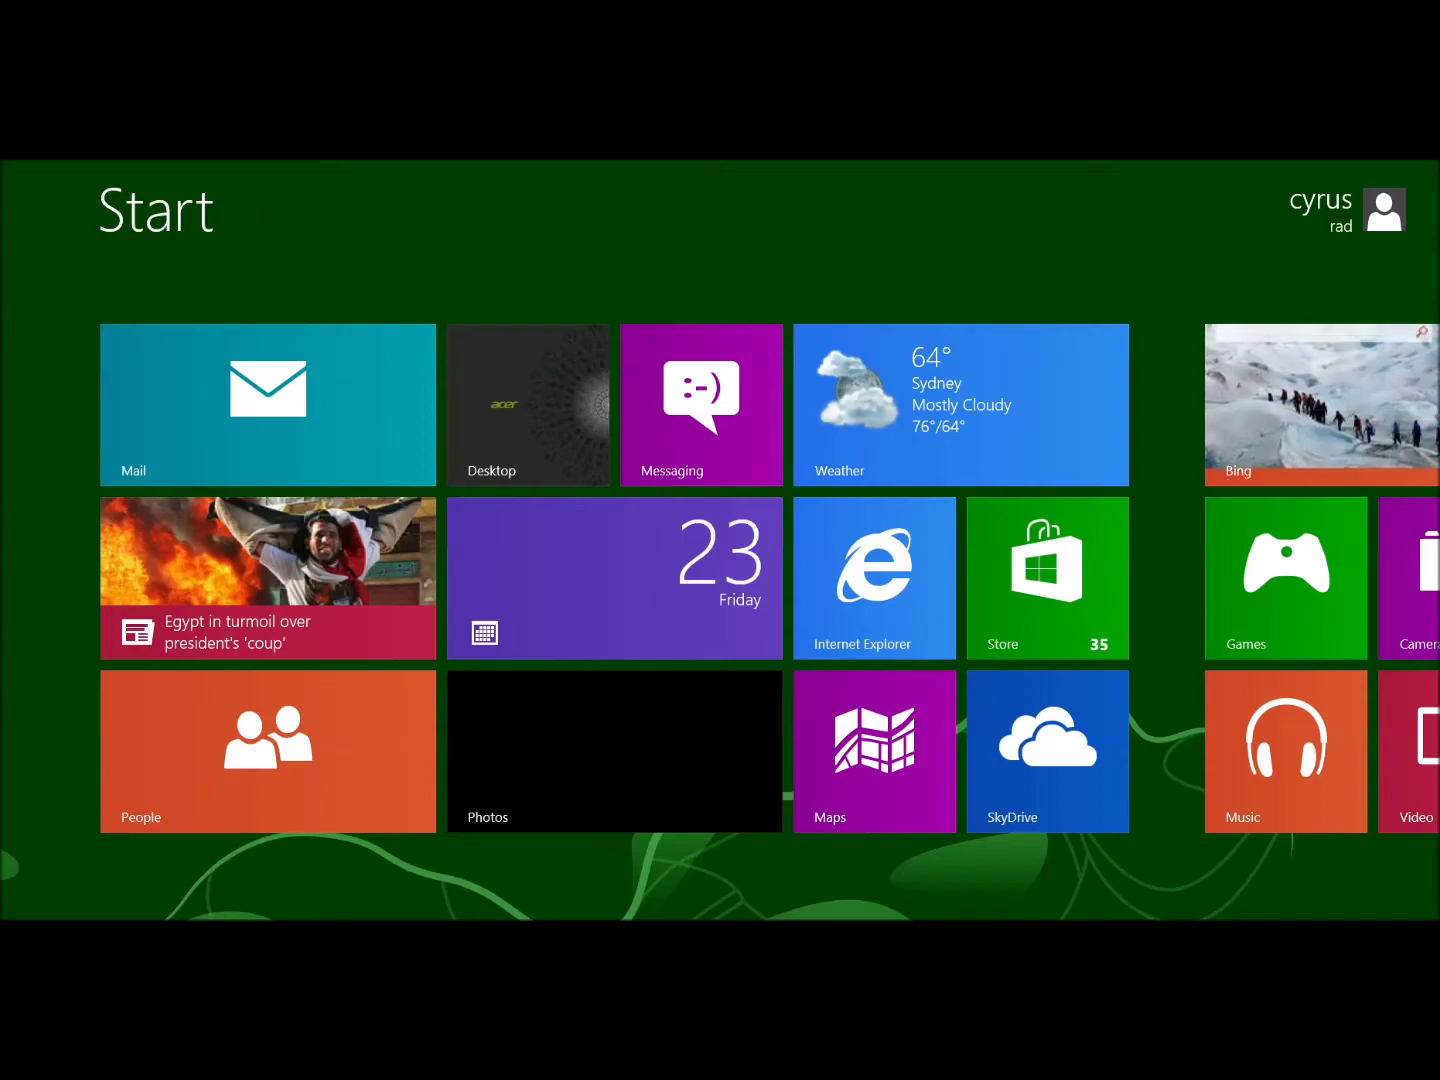
Scroll the Start screen to the Adobe CS5 tiles and launch Adobe InDesign CS5
scroll(1108, 533, down, 5)
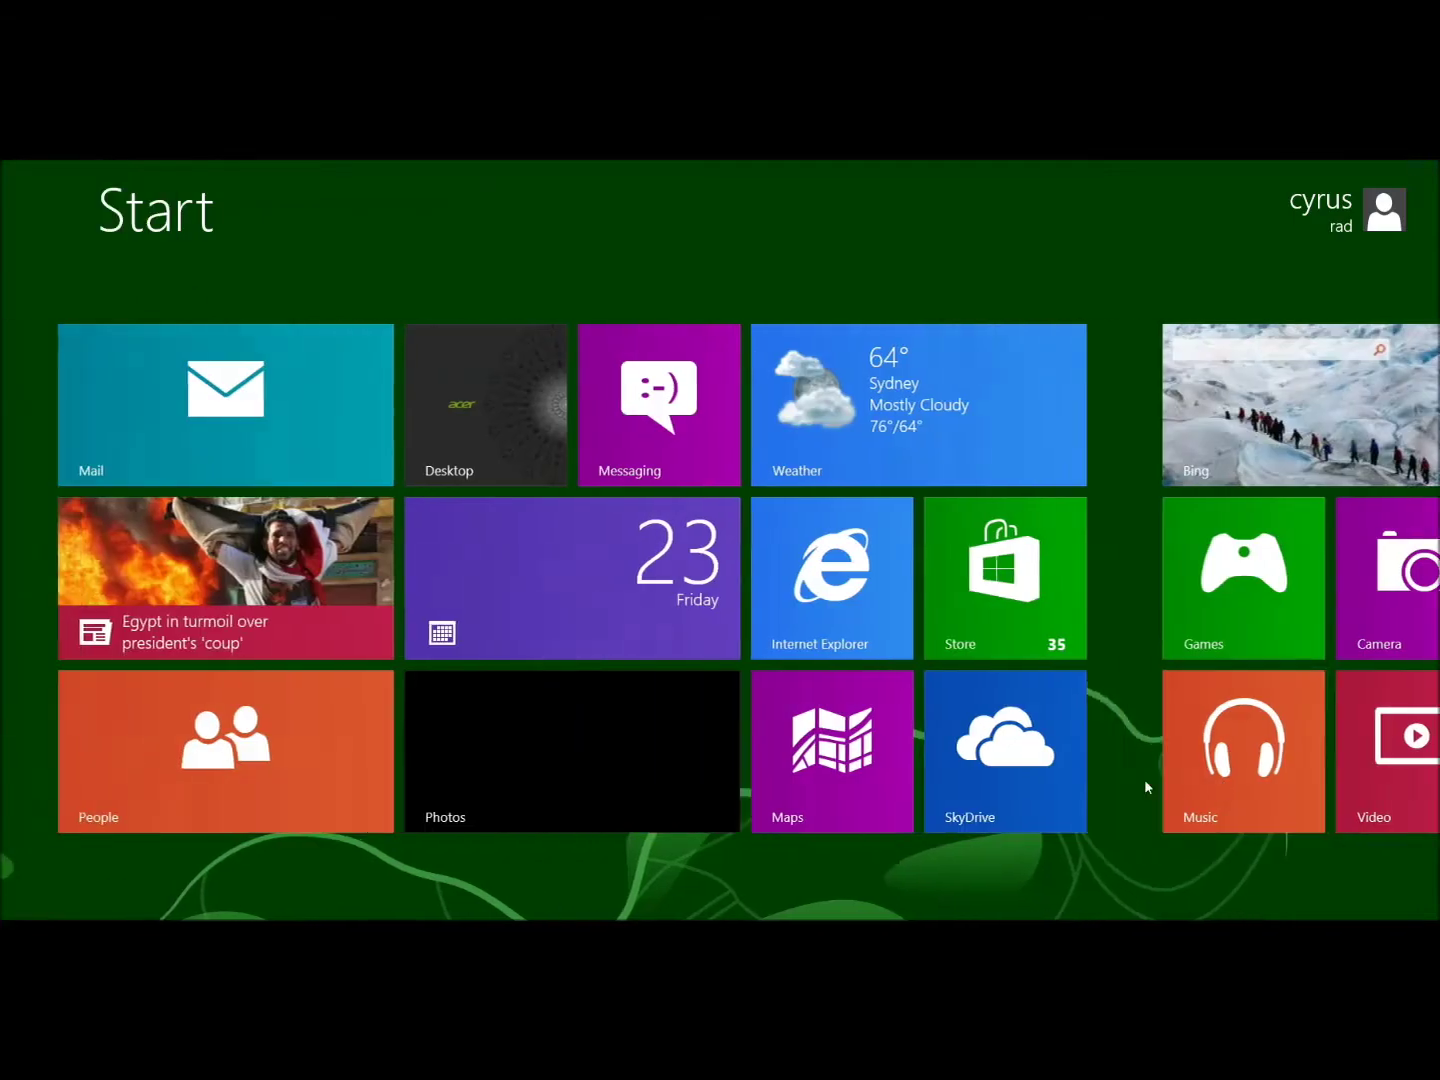
scroll(1166, 752, down, 10)
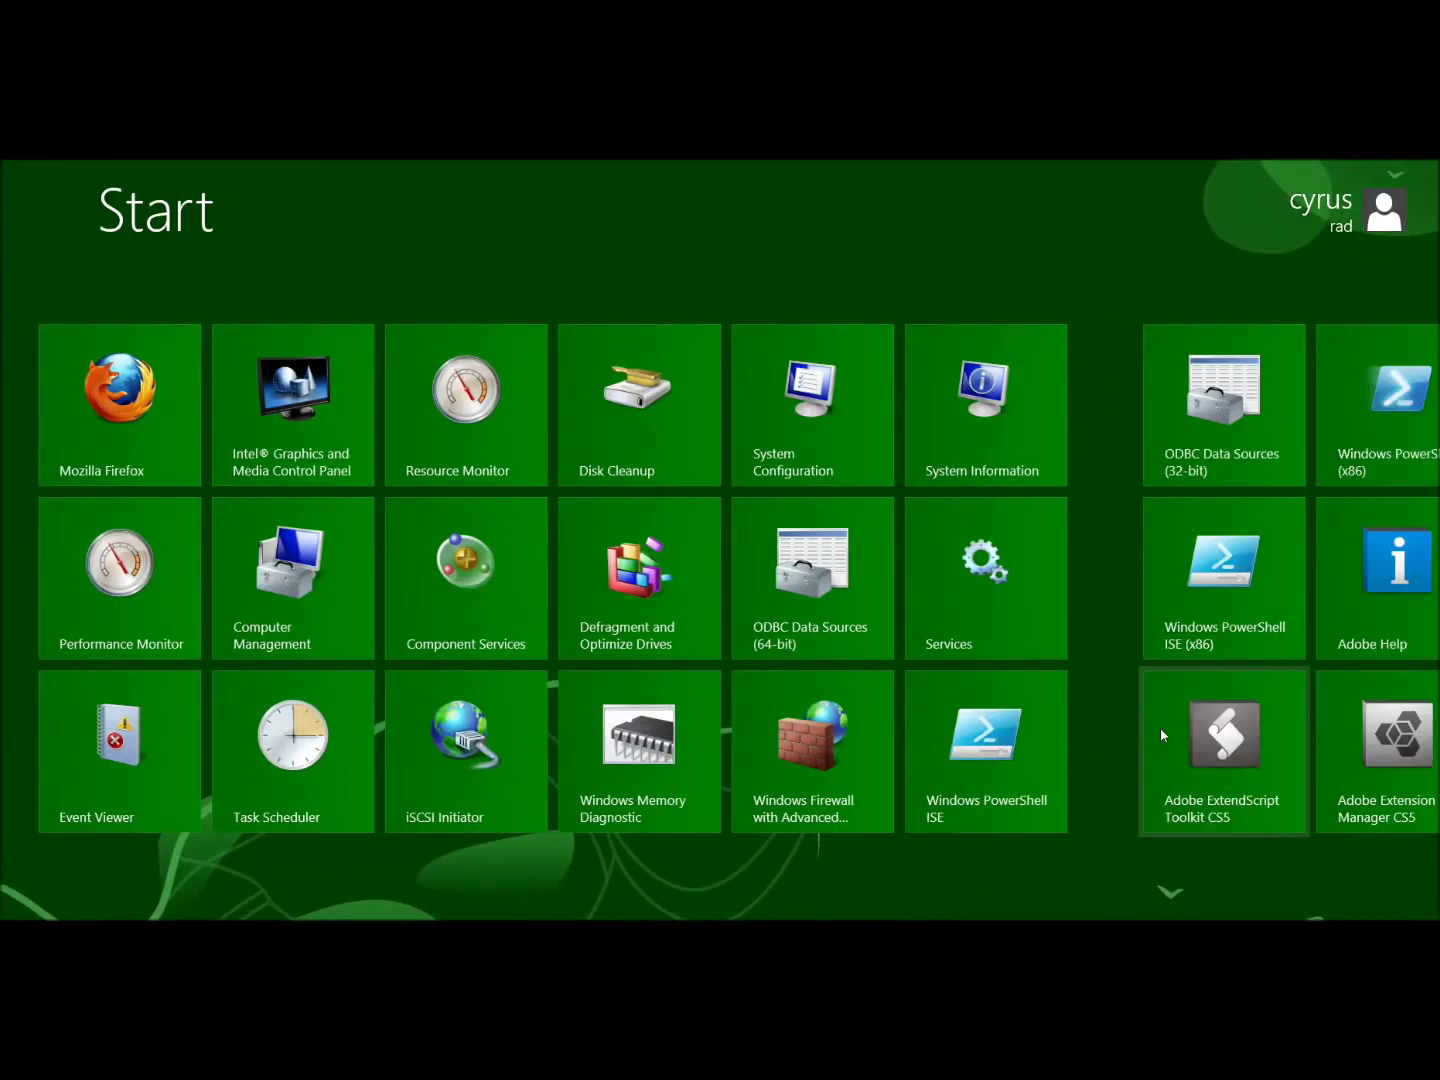
scroll(1141, 727, down, 5)
scroll(1140, 727, down, 3)
scroll(1138, 723, up, 8)
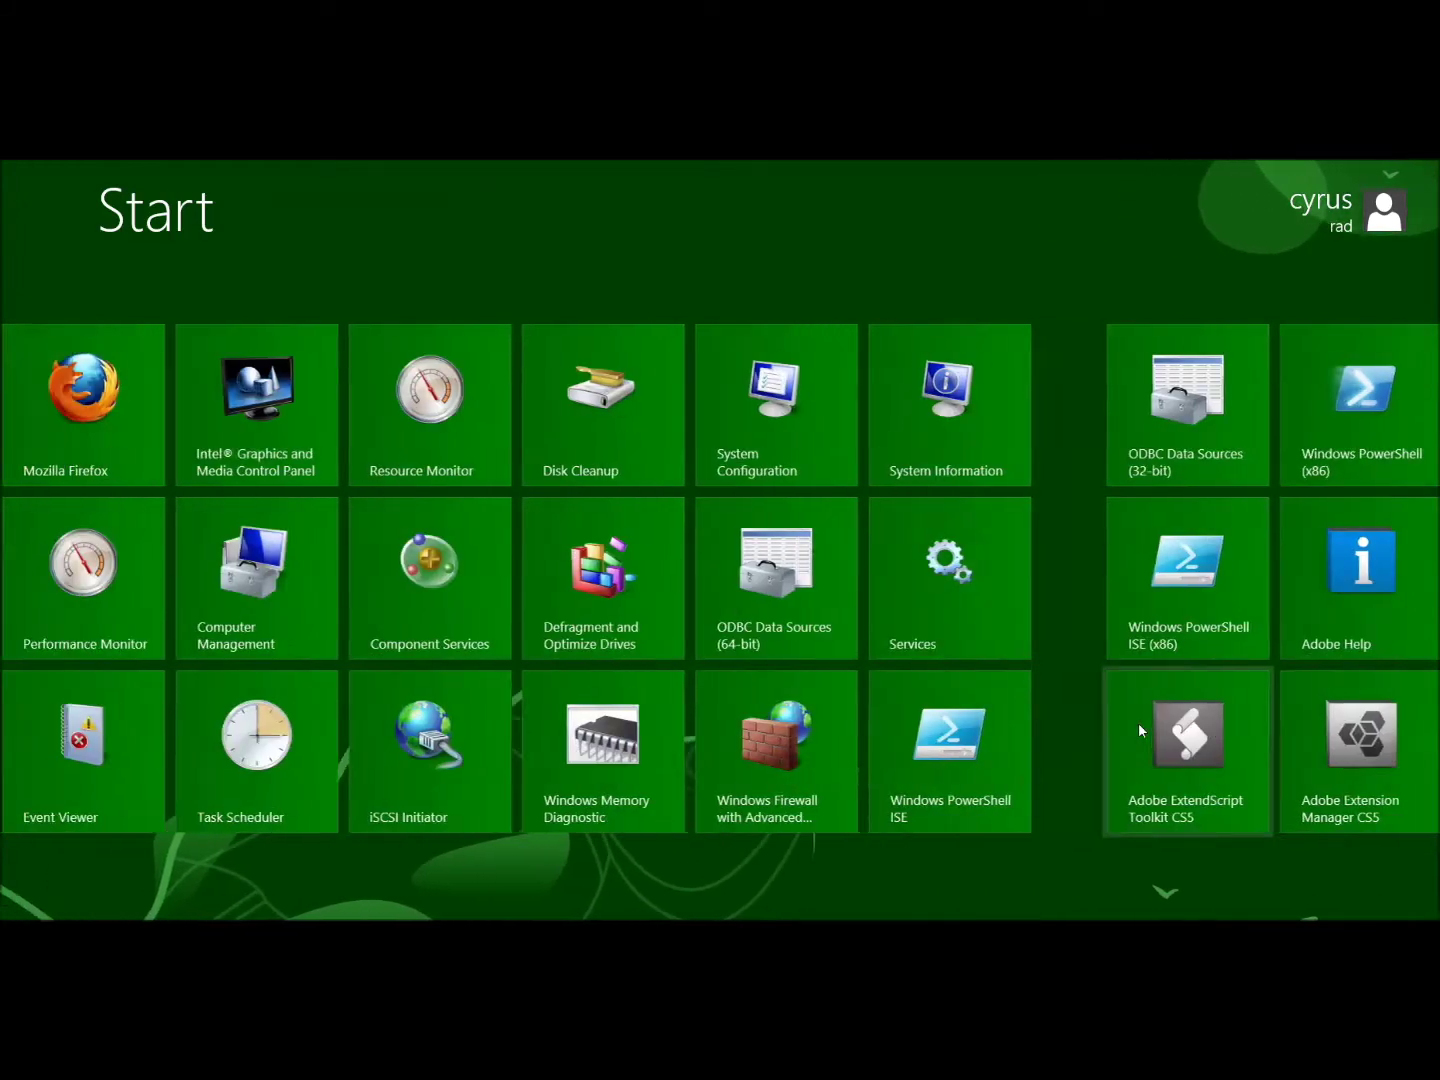
scroll(1138, 722, down, 4)
scroll(1134, 714, down, 1)
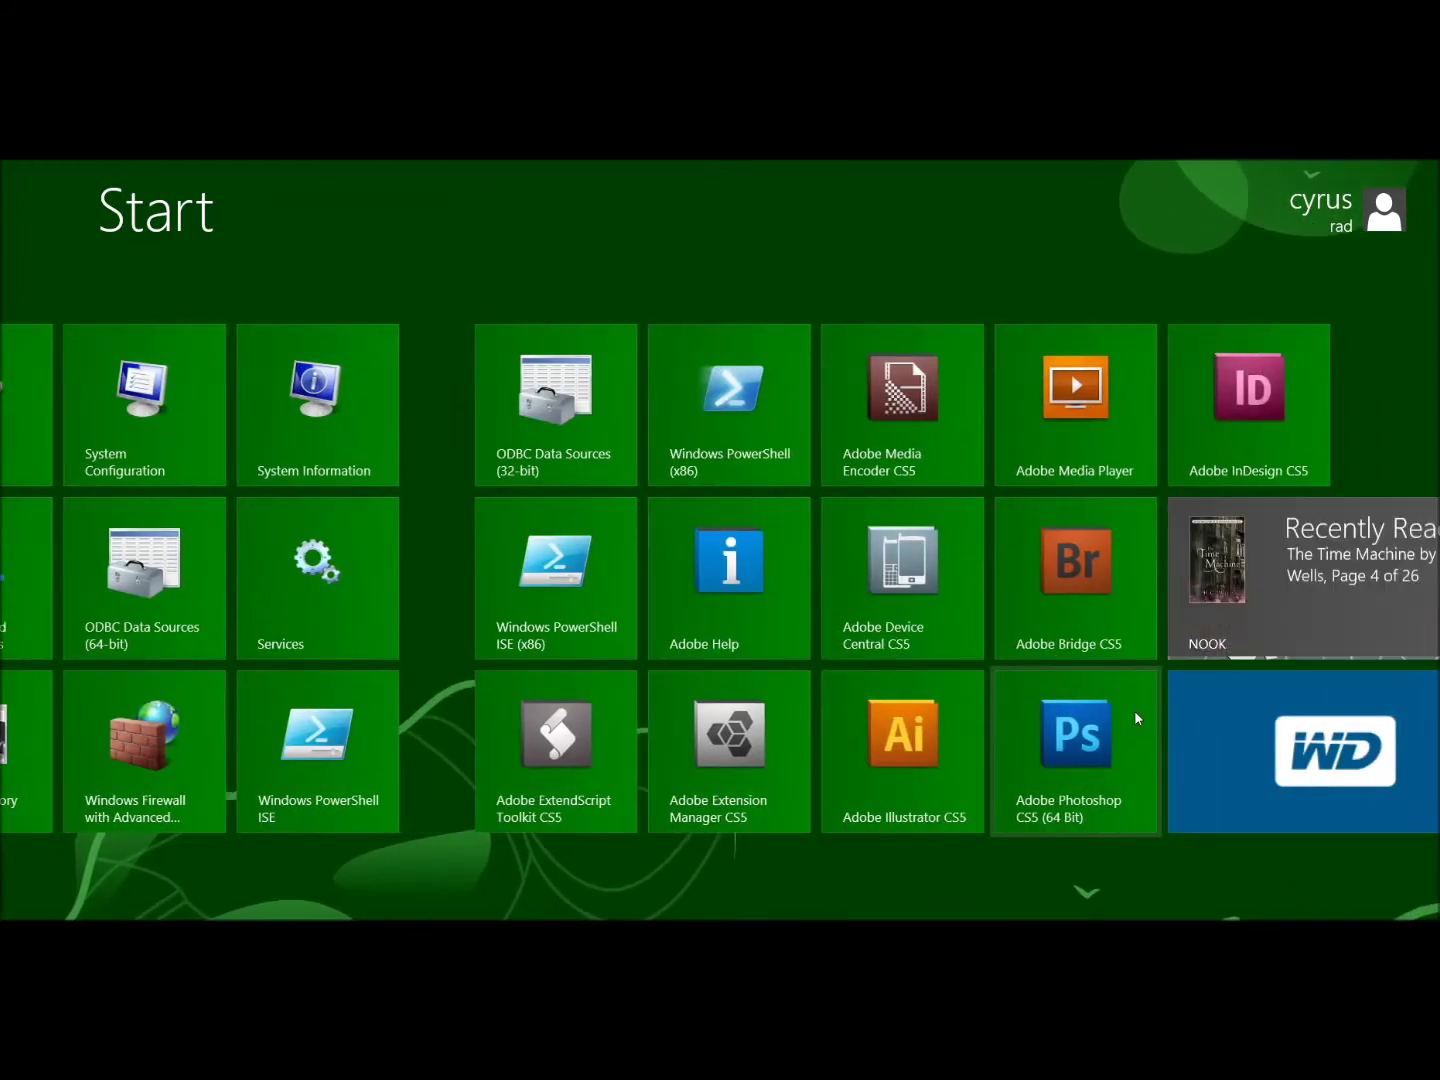
scroll(1134, 718, down, 2)
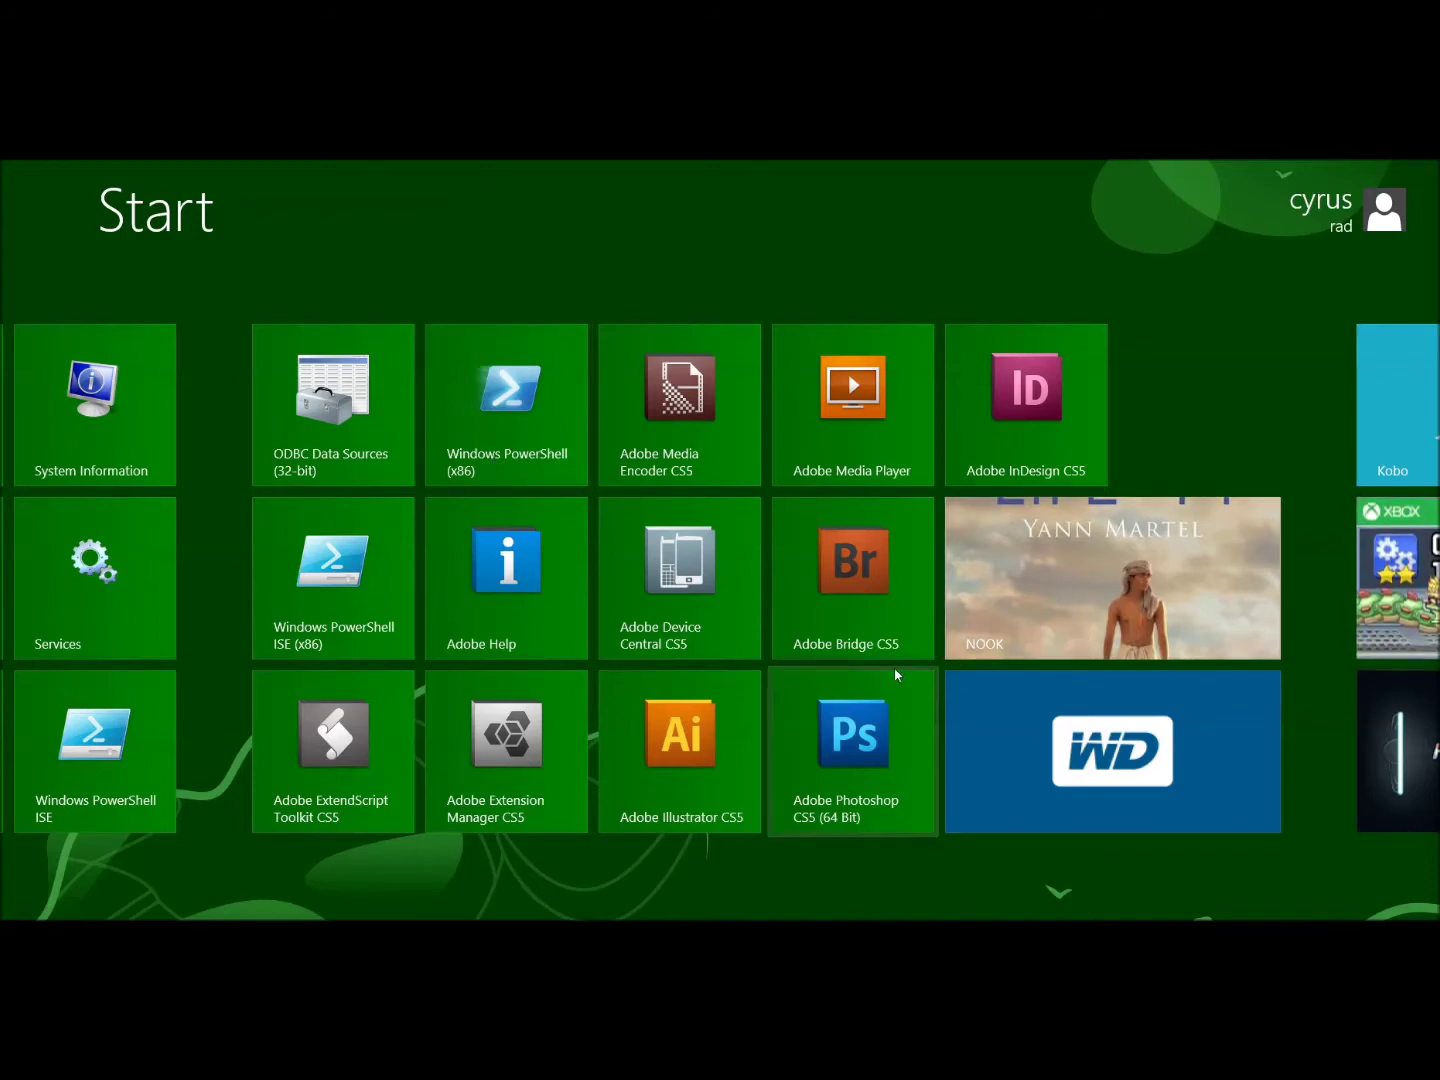
click(1004, 398)
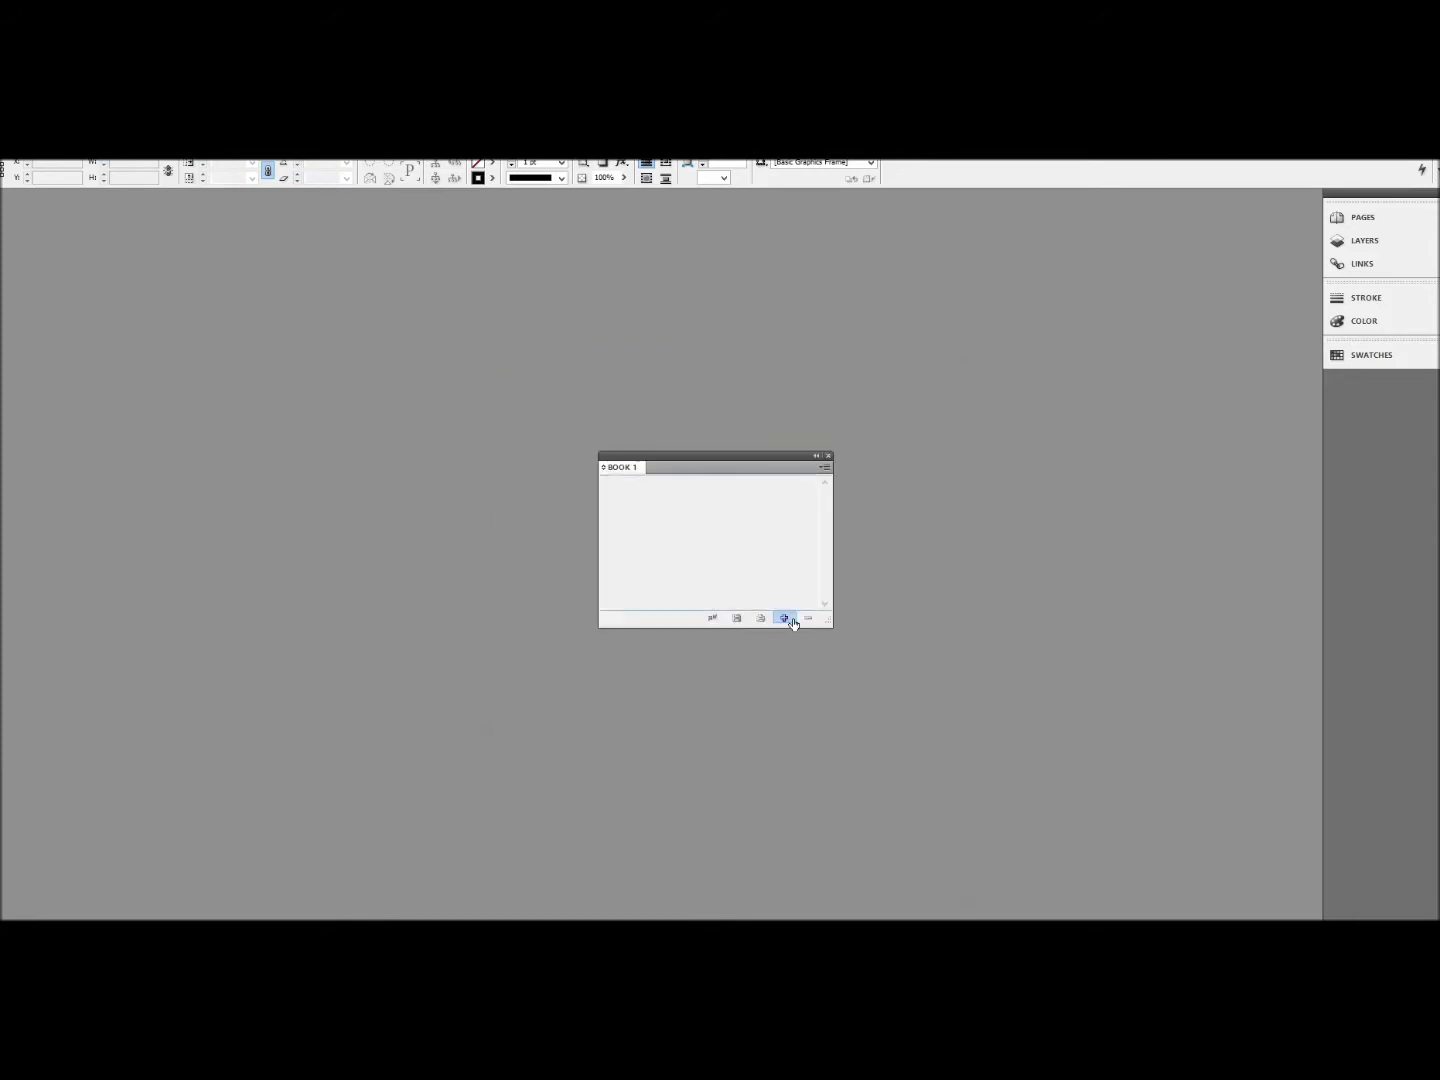
Start adding documents to the empty Book 1 from its Book panel
click(785, 618)
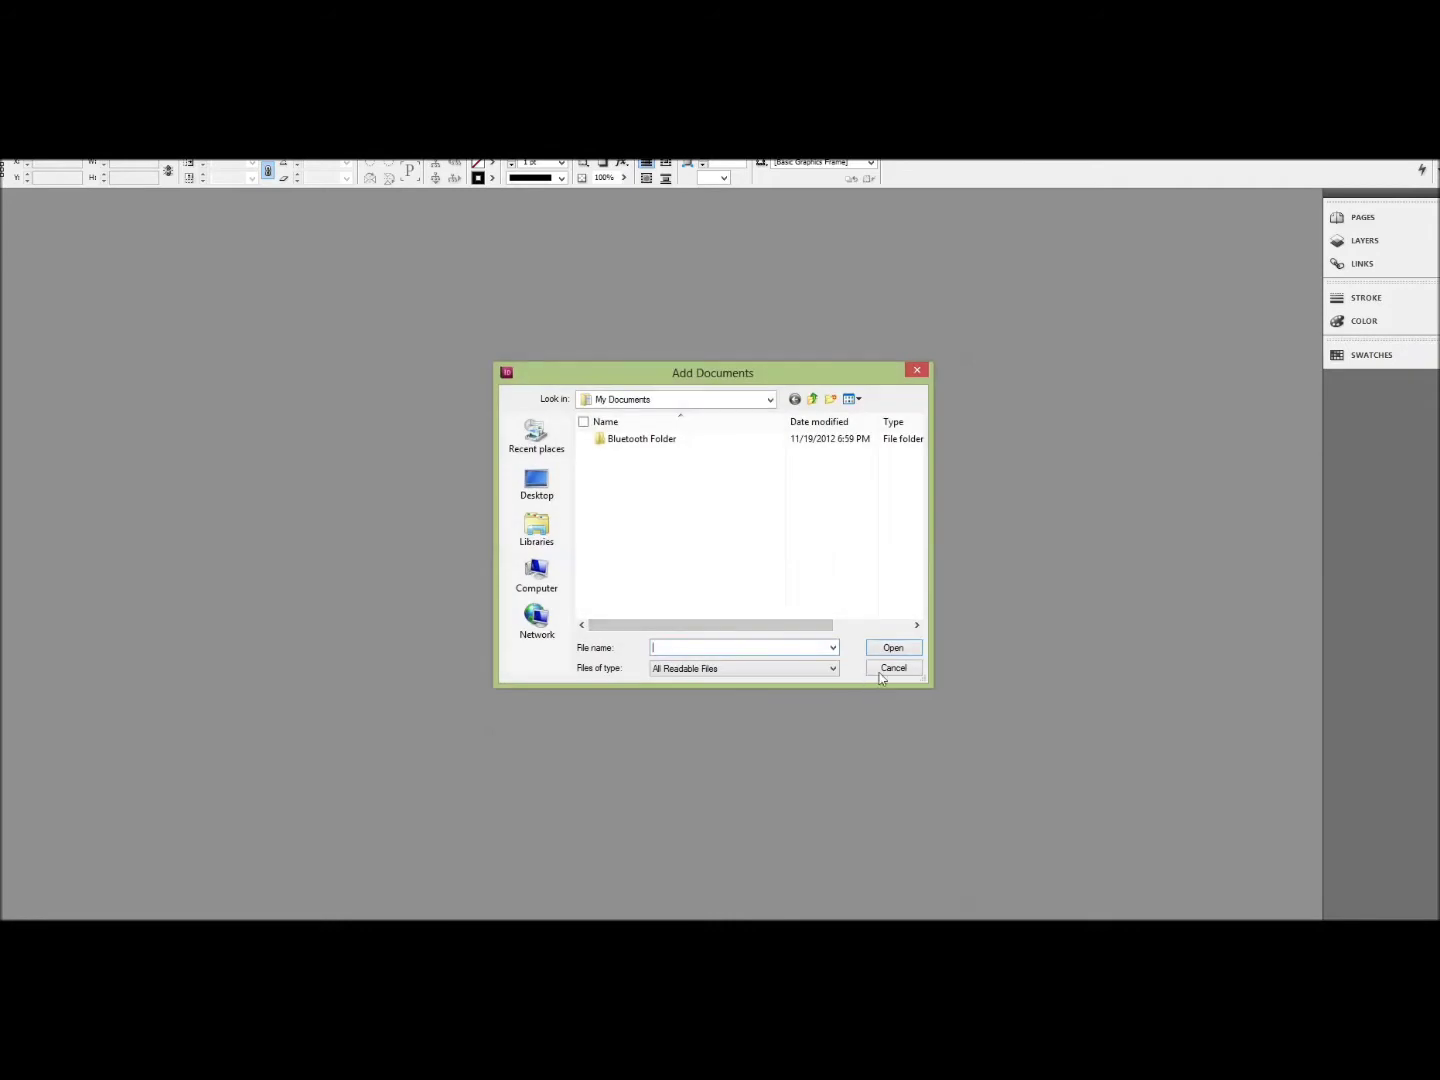
Cancel adding documents to the book and bring up the File > Open dialog
click(883, 672)
click(45, 150)
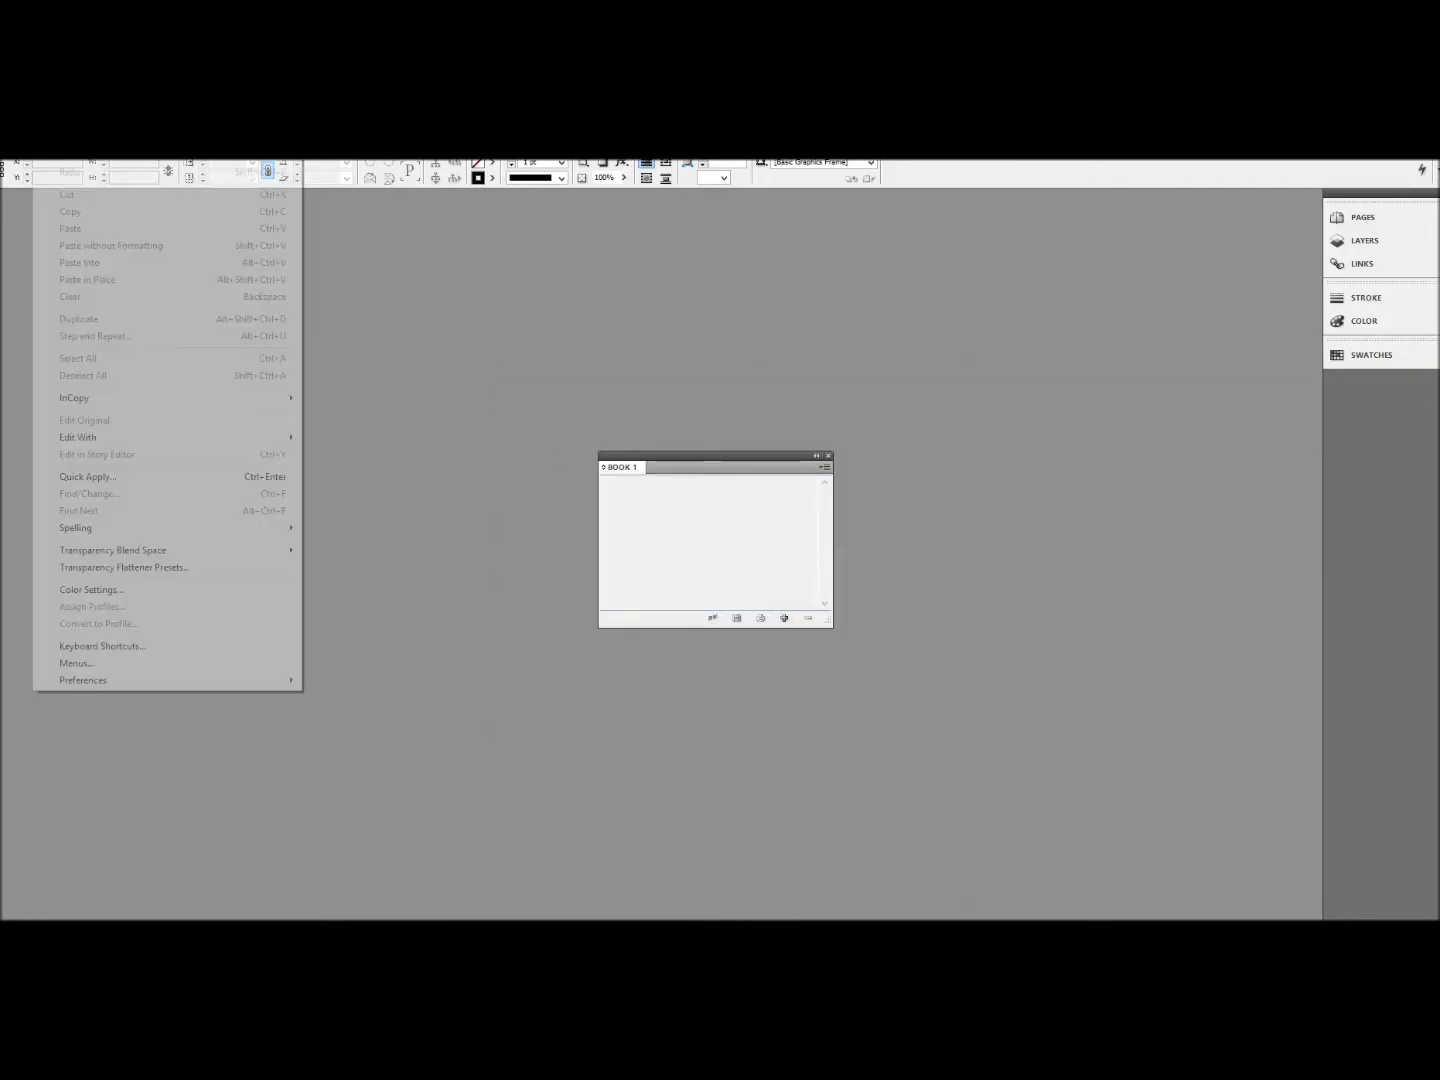
click(18, 150)
click(37, 176)
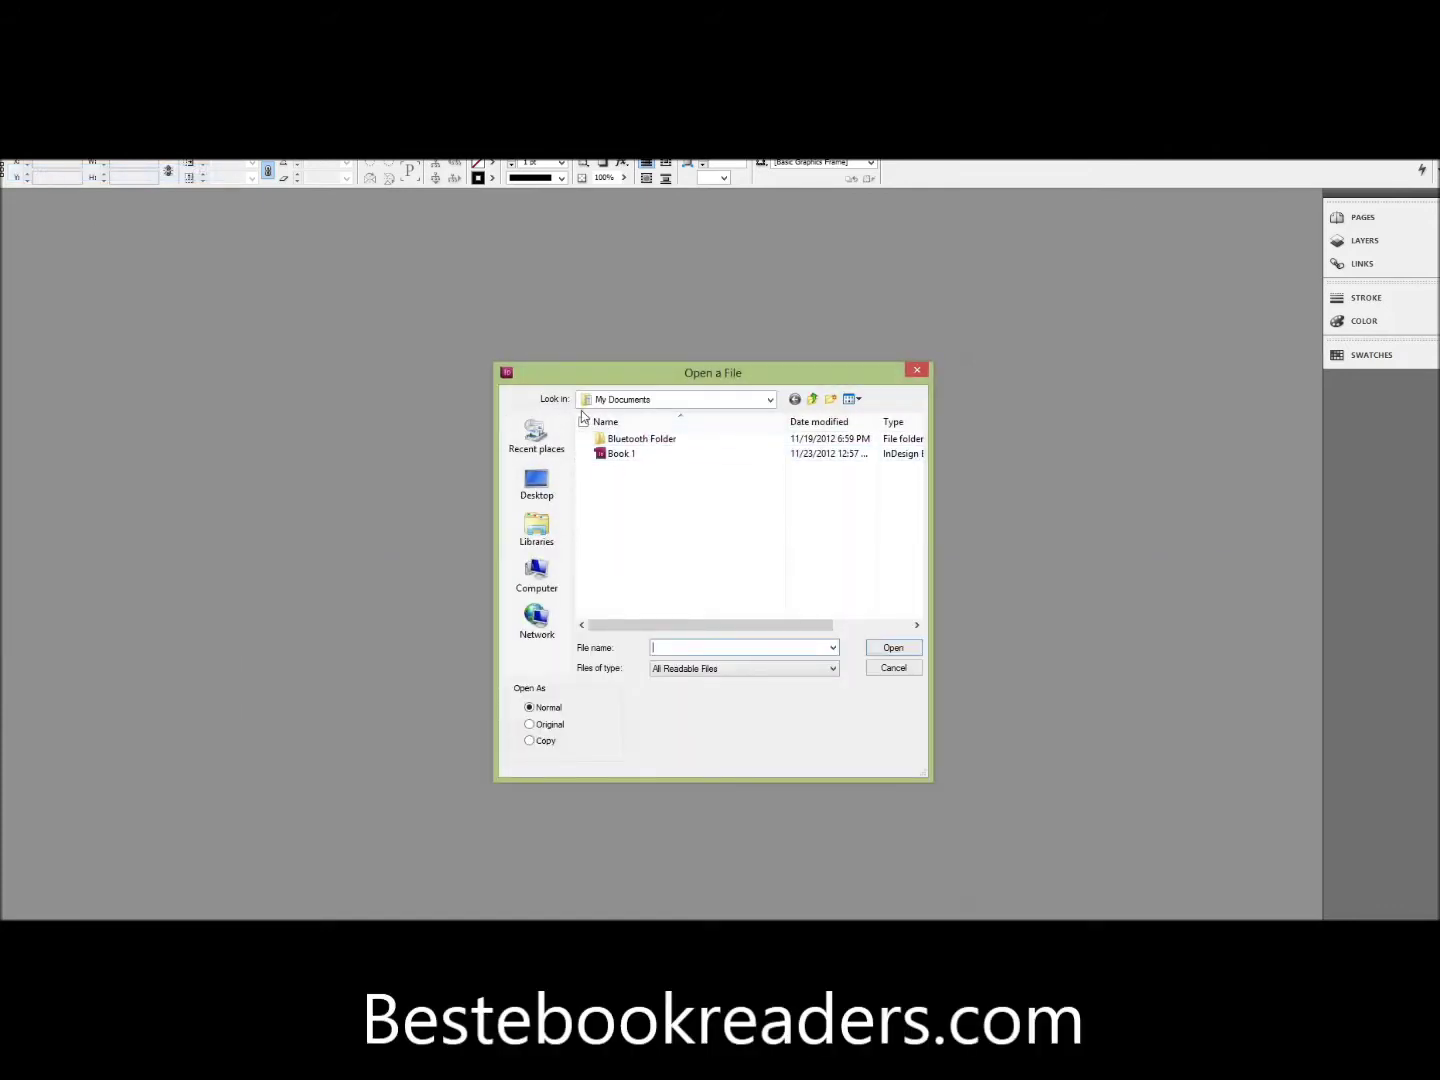
Browse the Desktop, My Documents and Downloads folders, ending back on the Desktop
click(557, 487)
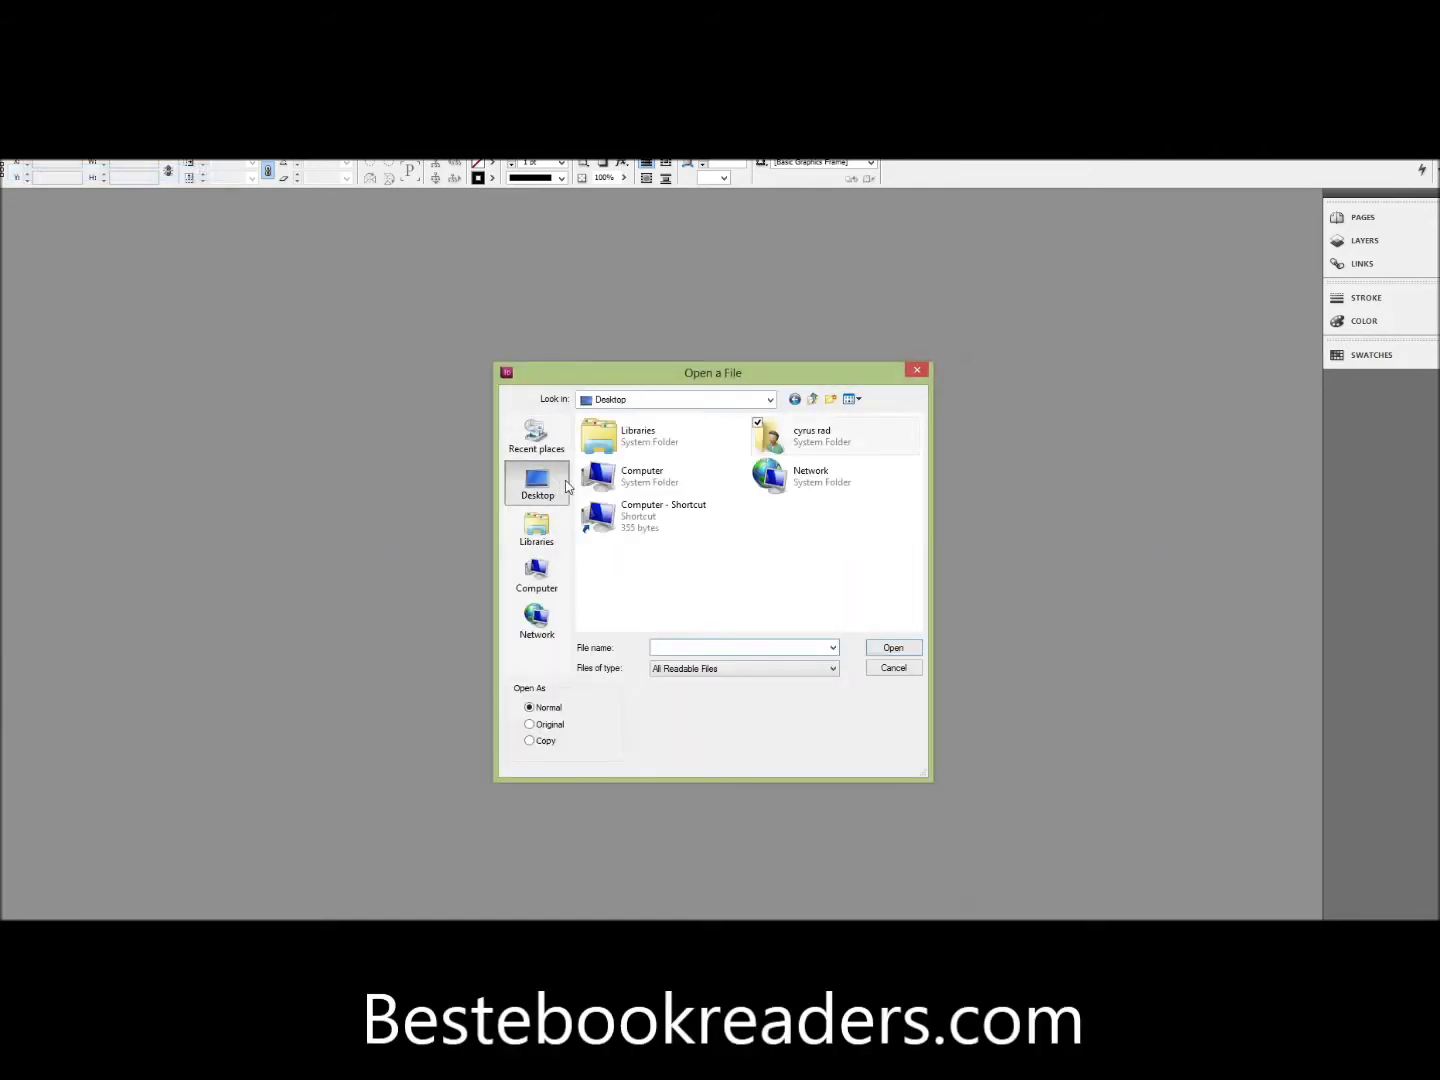
double_click(886, 435)
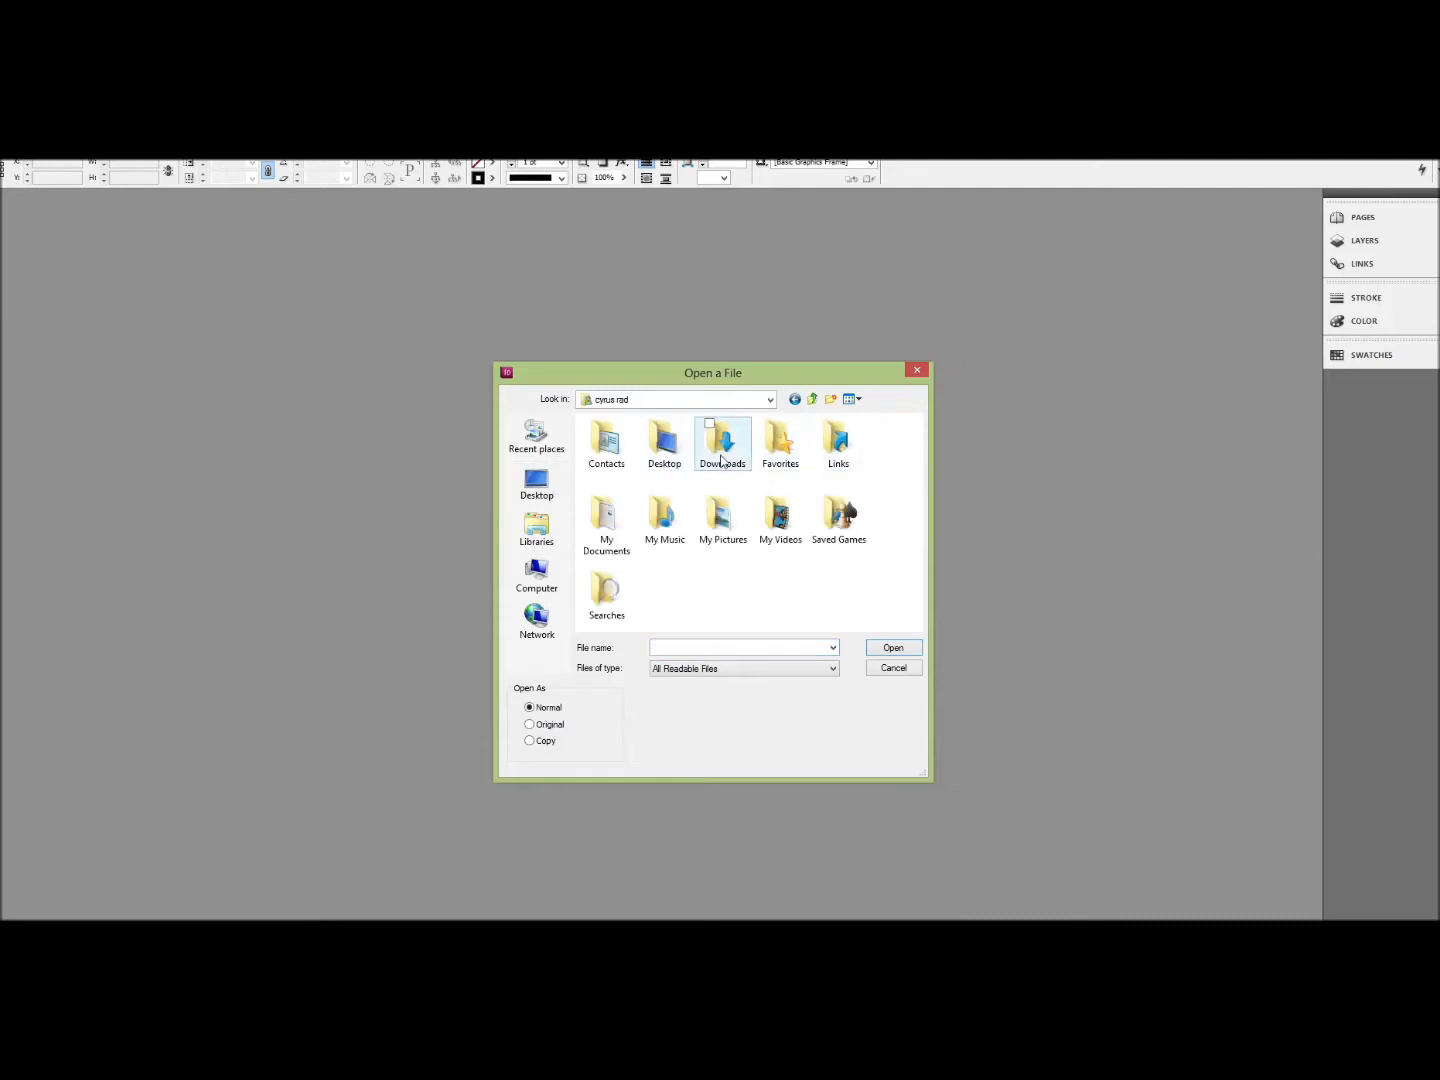
click(607, 539)
double_click(607, 539)
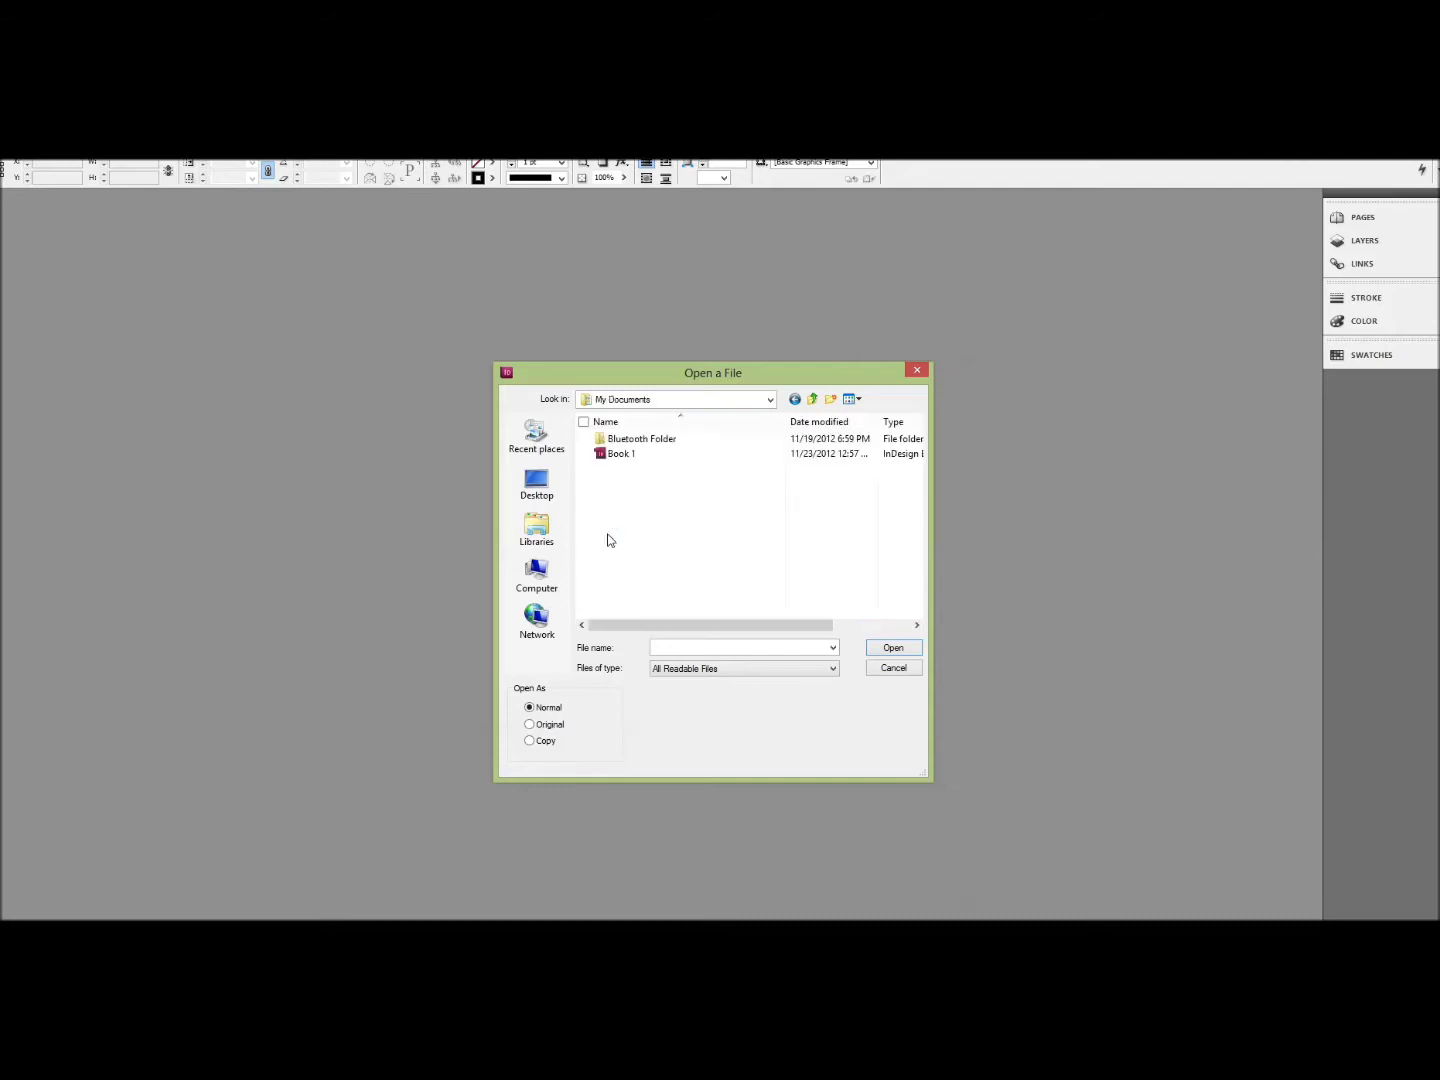
click(812, 399)
click(729, 437)
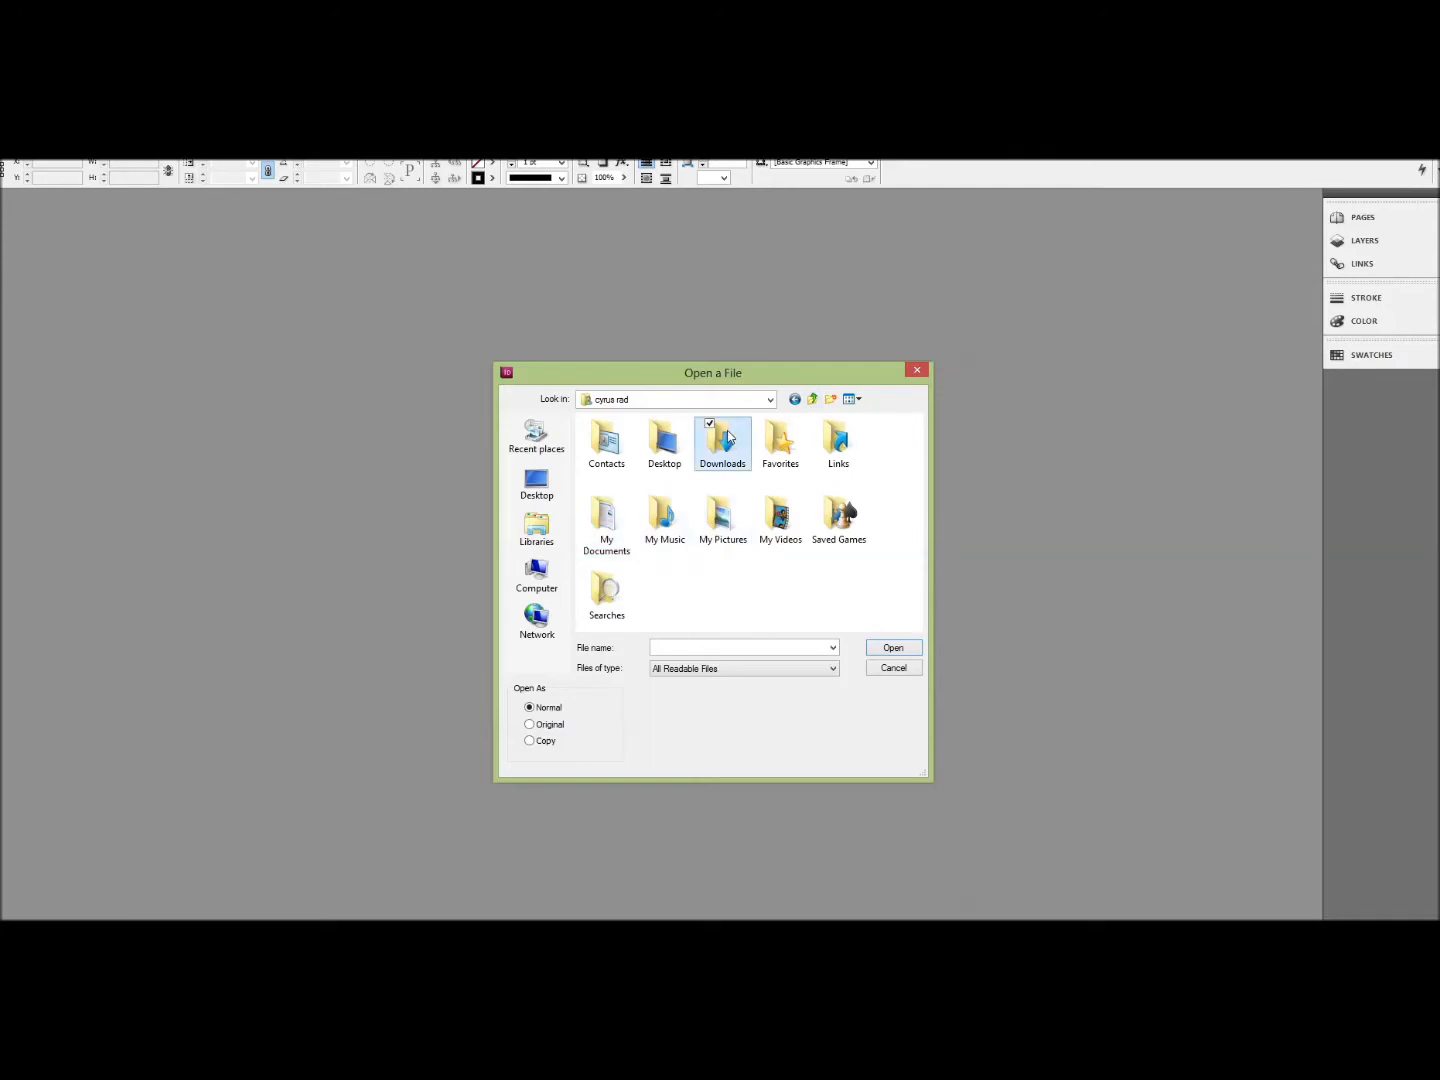
double_click(729, 437)
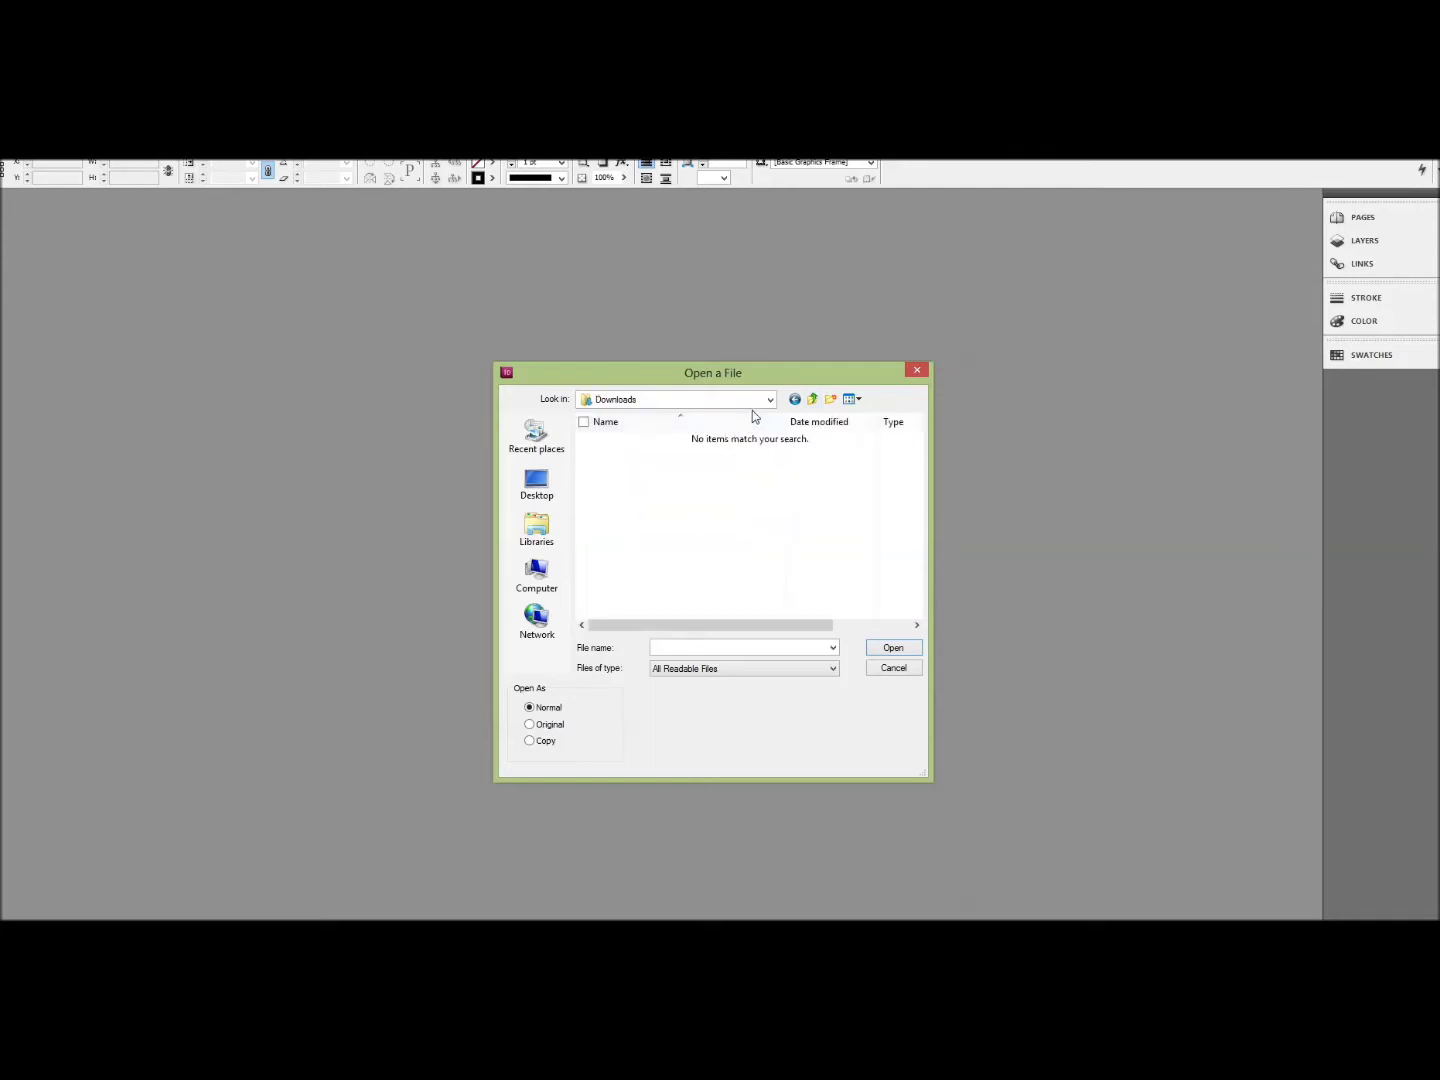
click(530, 488)
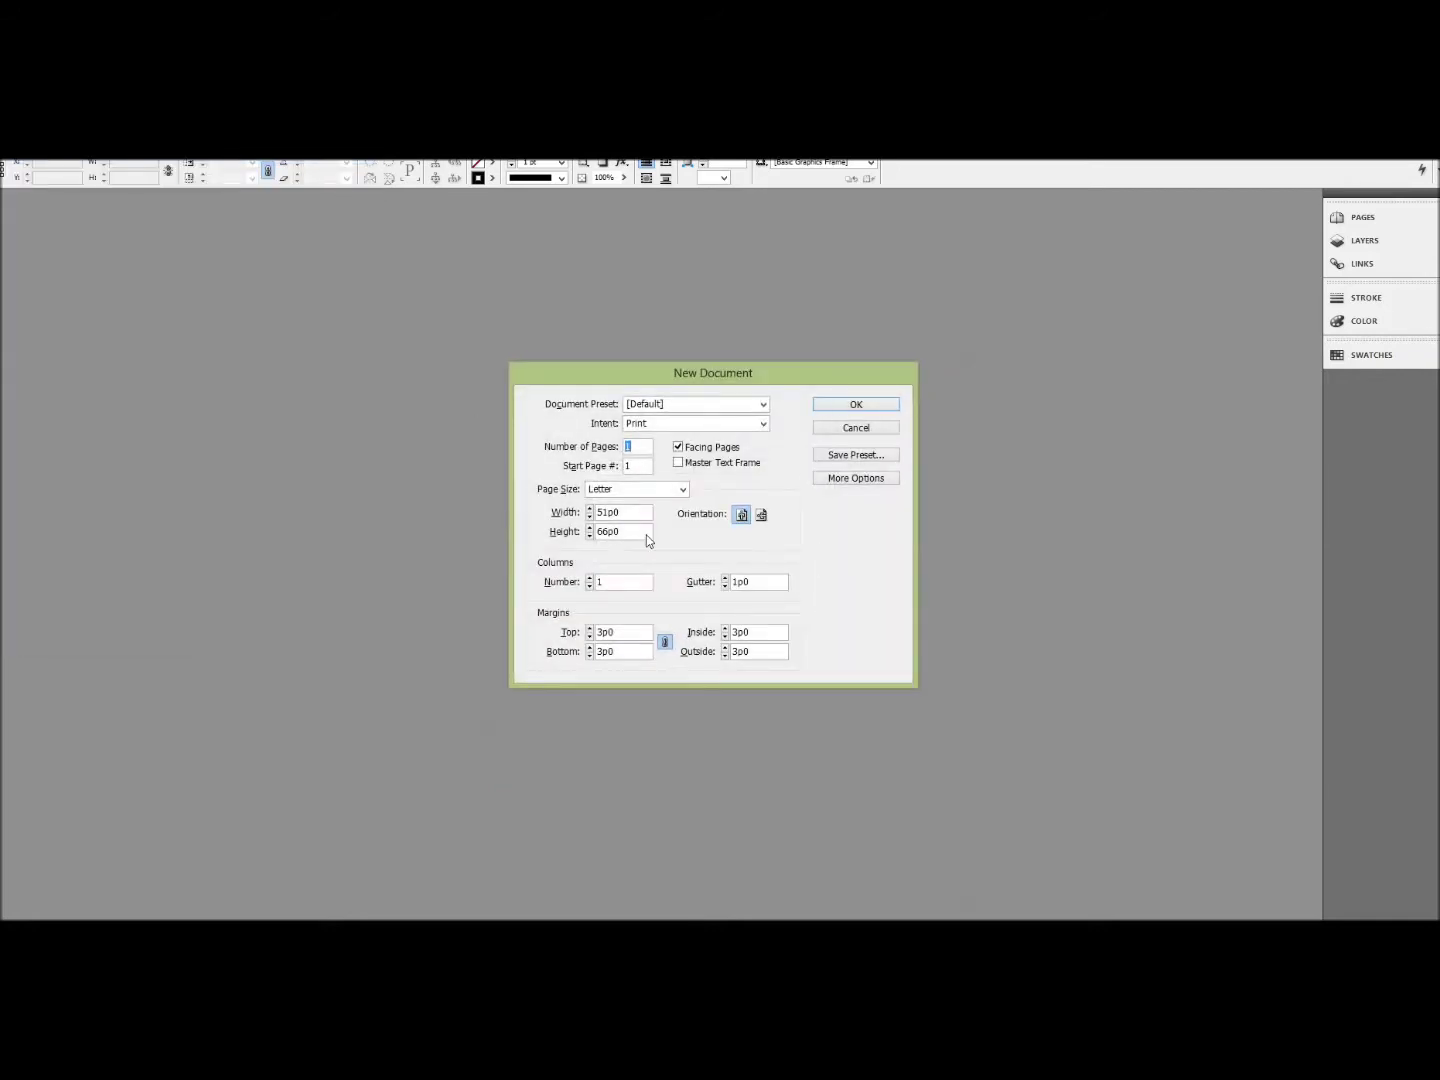
Create the new Letter-size document, then check and dismiss the battery status popup
click(858, 404)
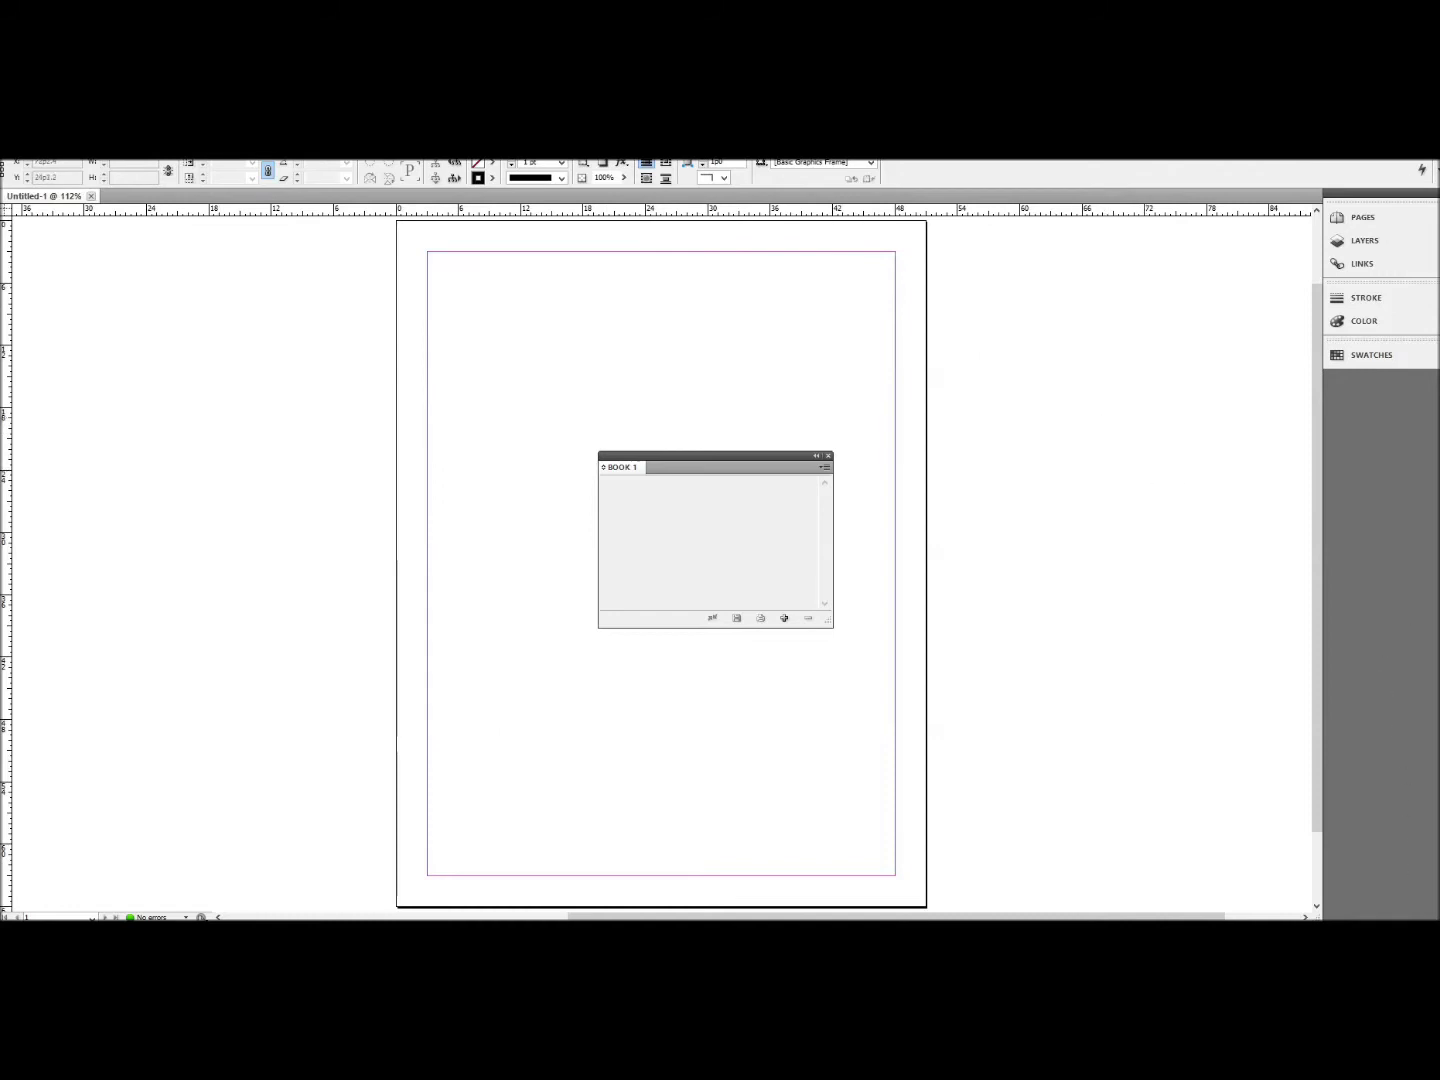
click(1335, 917)
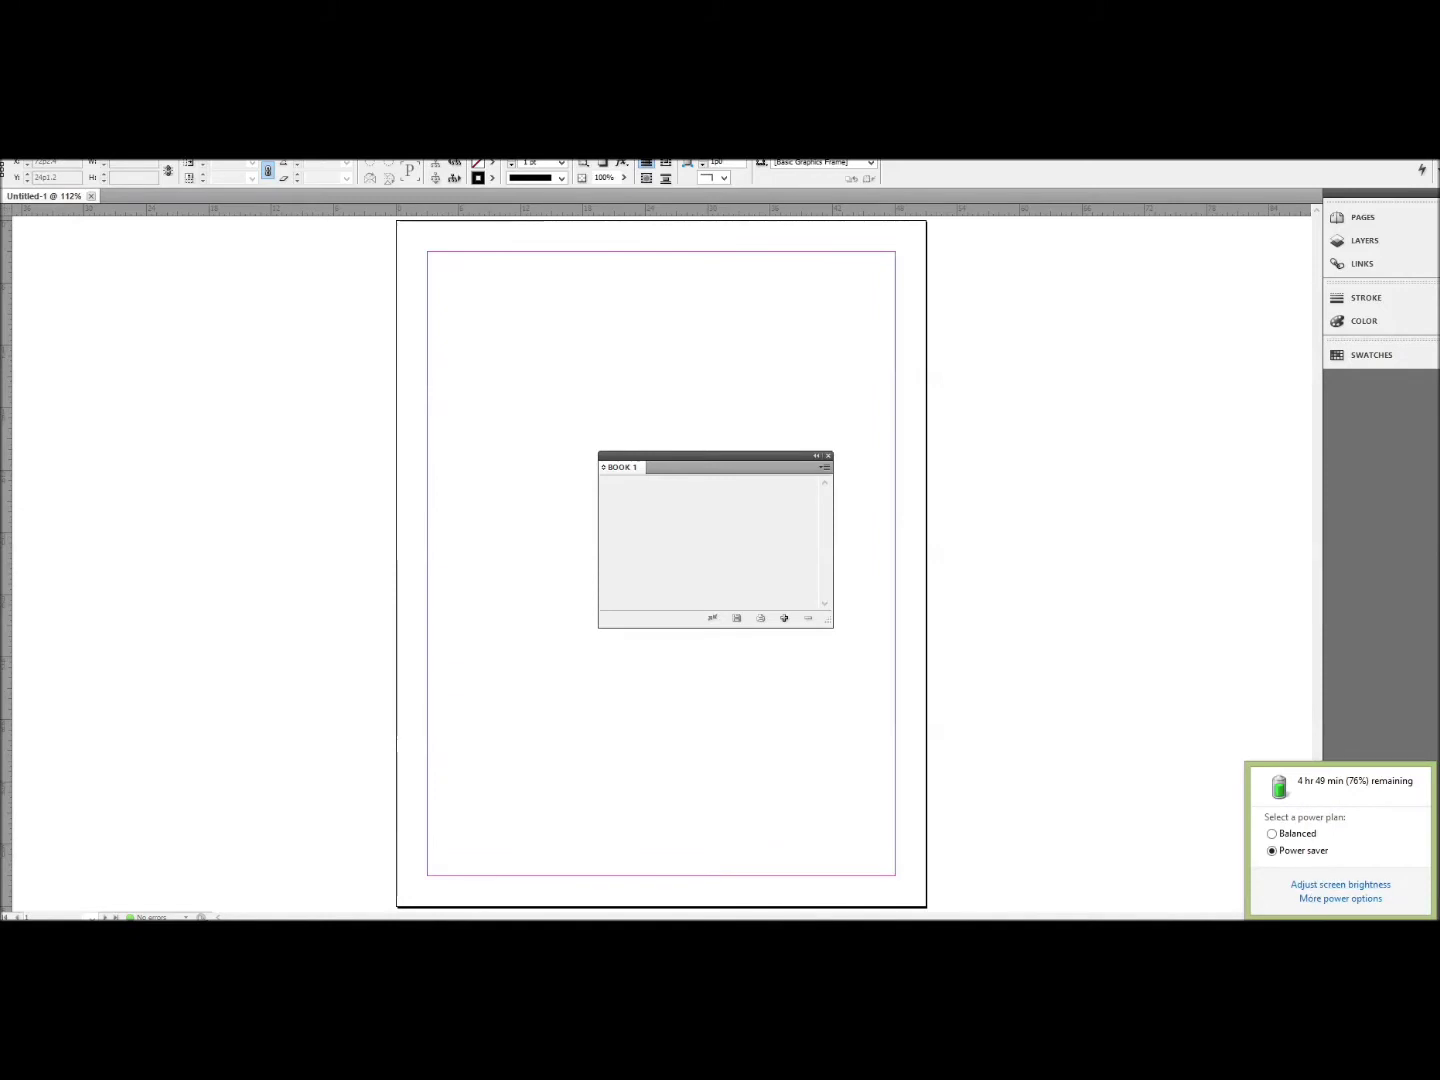
key(Escape)
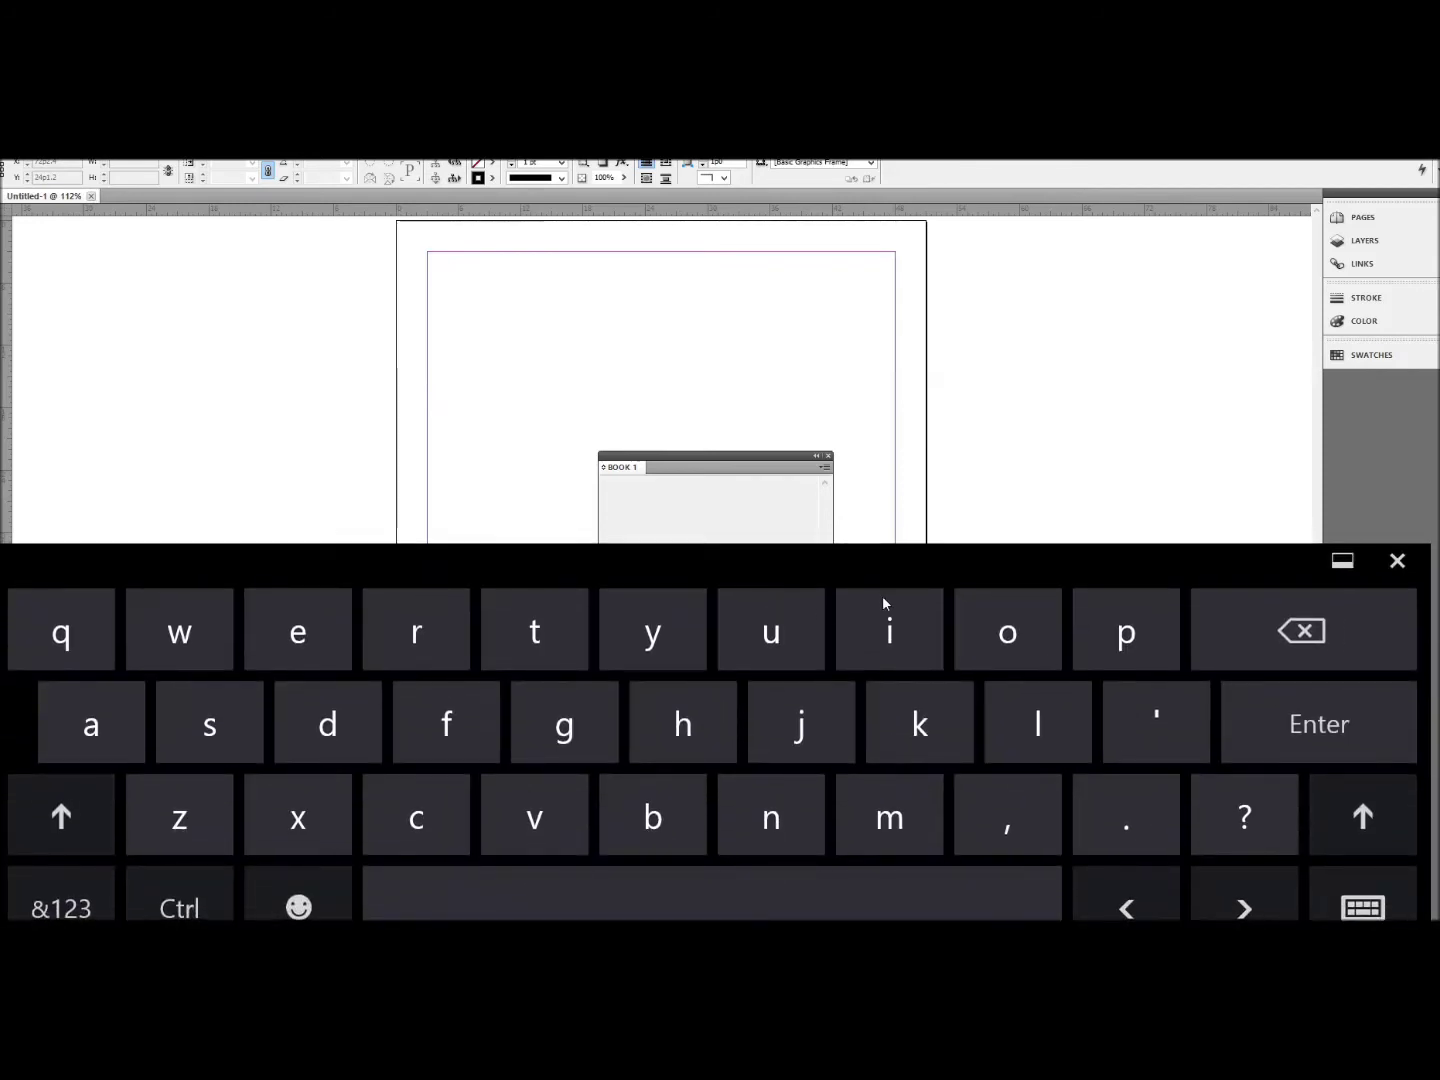
Tap the Type and Pencil tool shortcuts on the on-screen touch keyboard
click(905, 622)
click(615, 660)
click(535, 632)
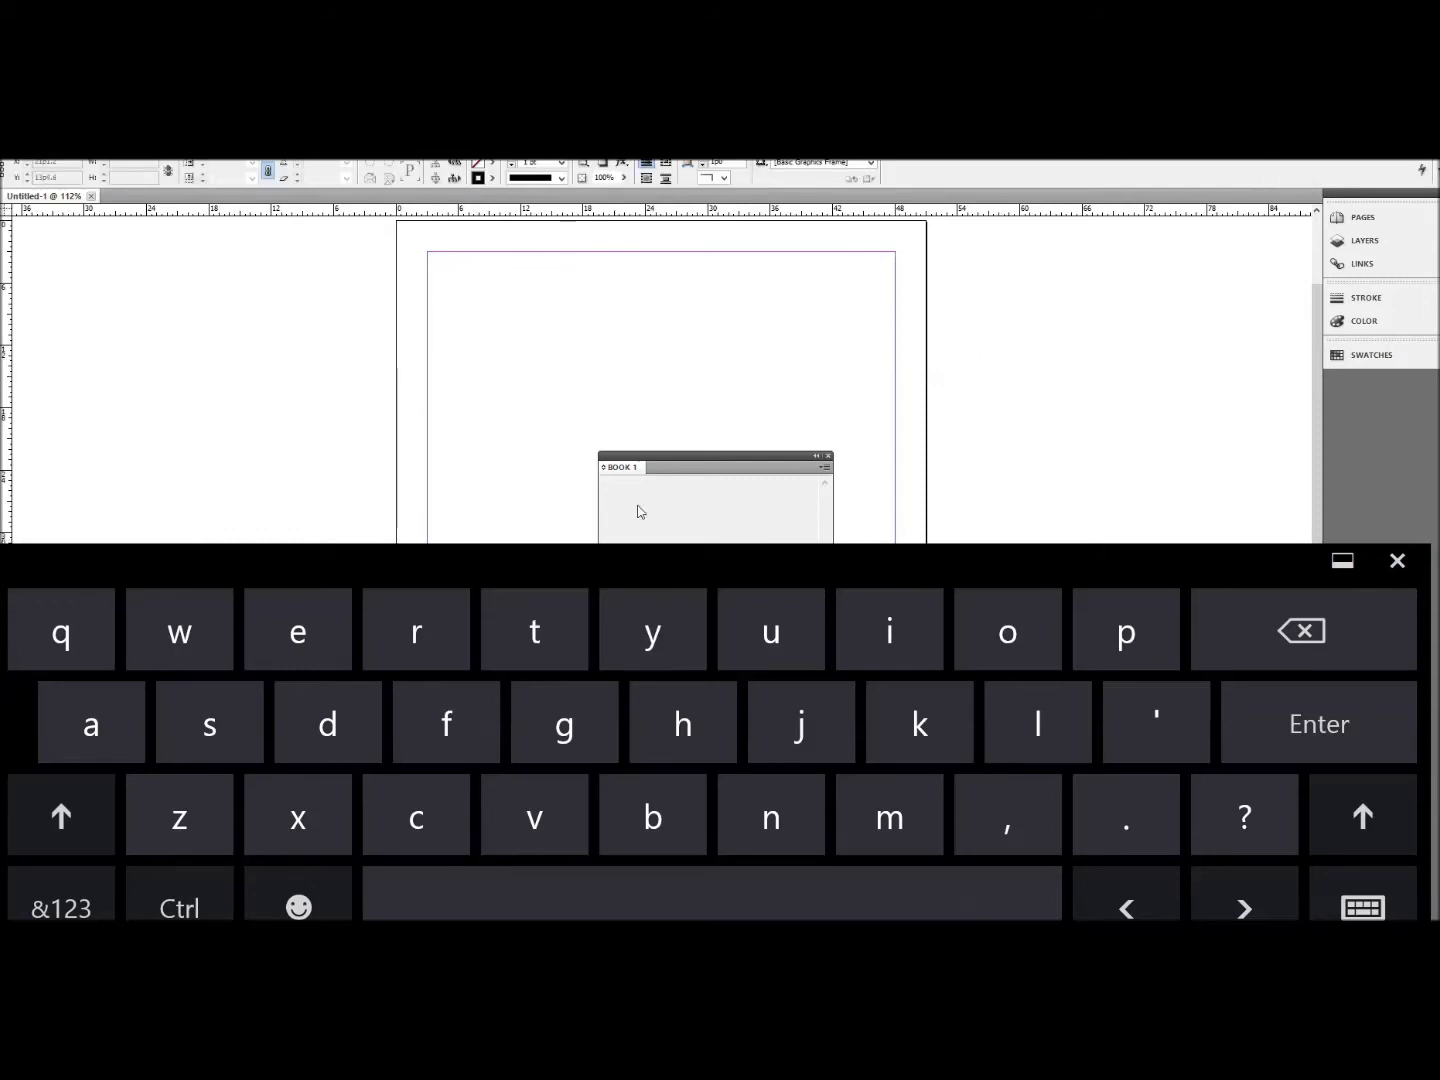
click(668, 626)
click(560, 630)
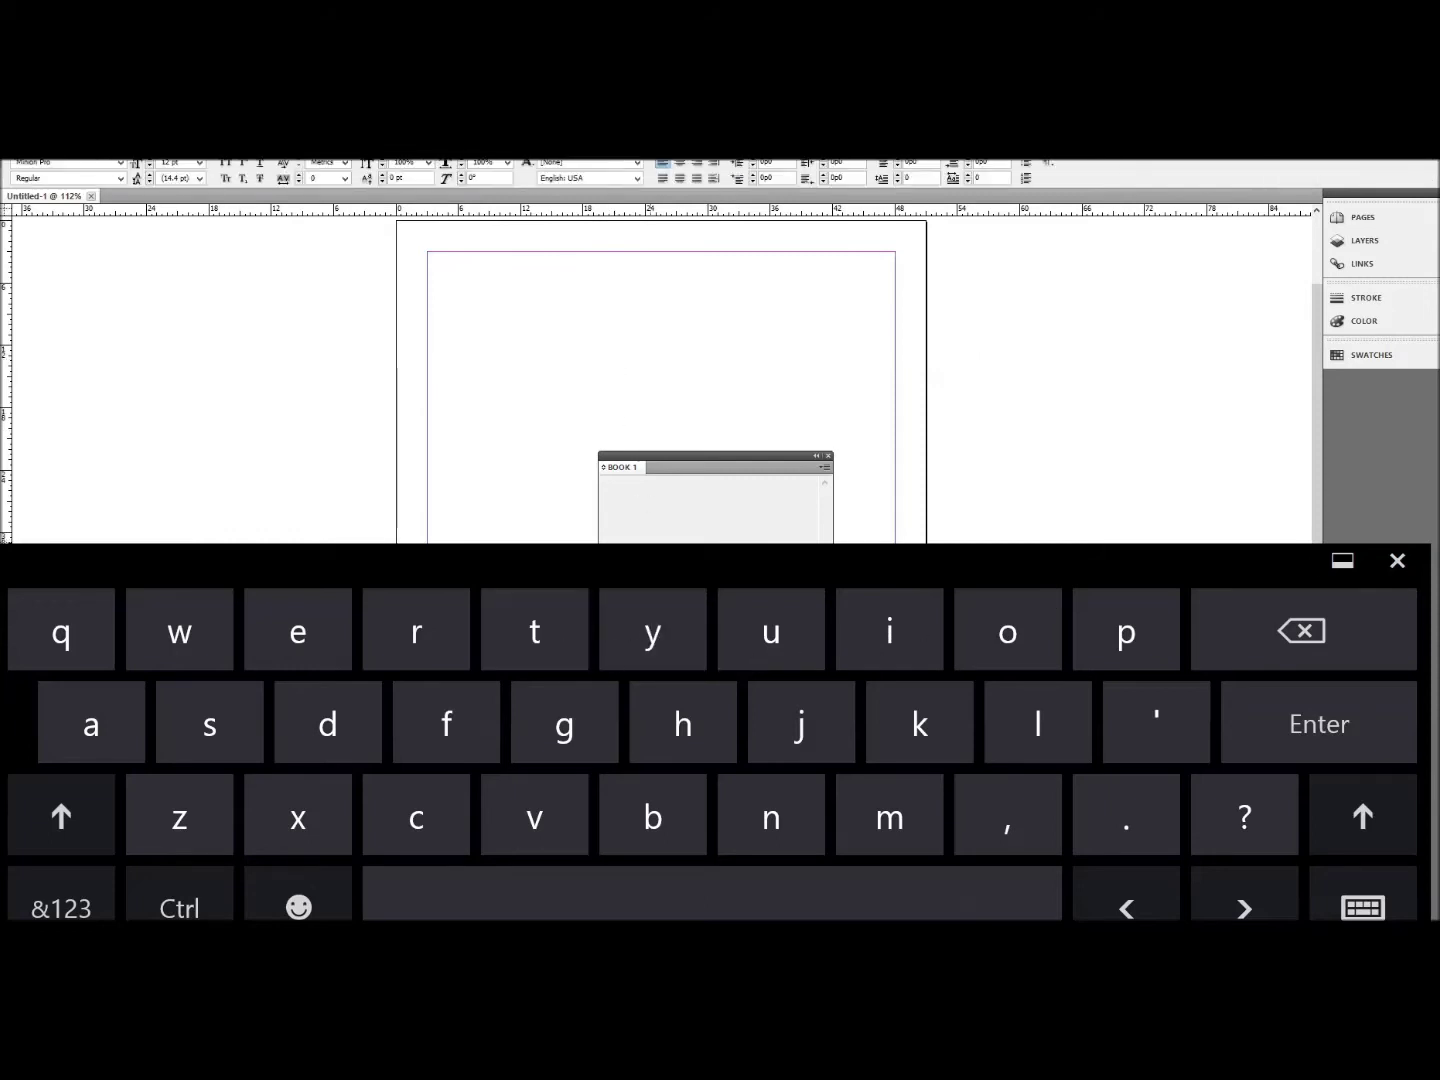
click(1082, 643)
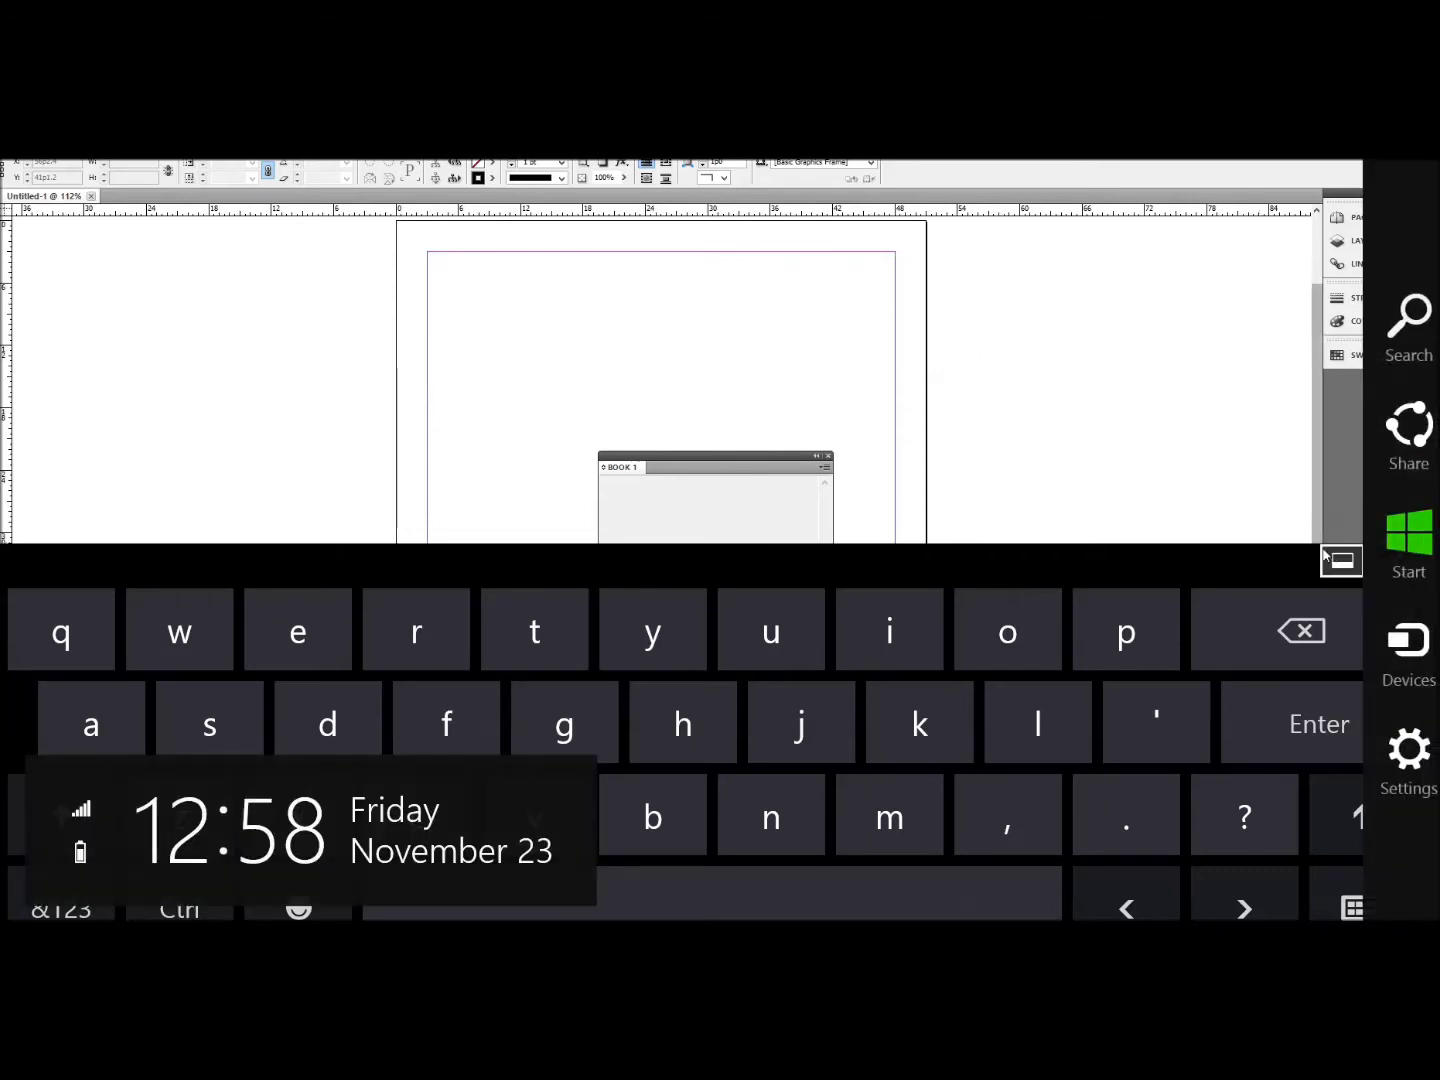
Close the touch keyboard, zoom into the upper page, and draw a large text frame
click(1399, 560)
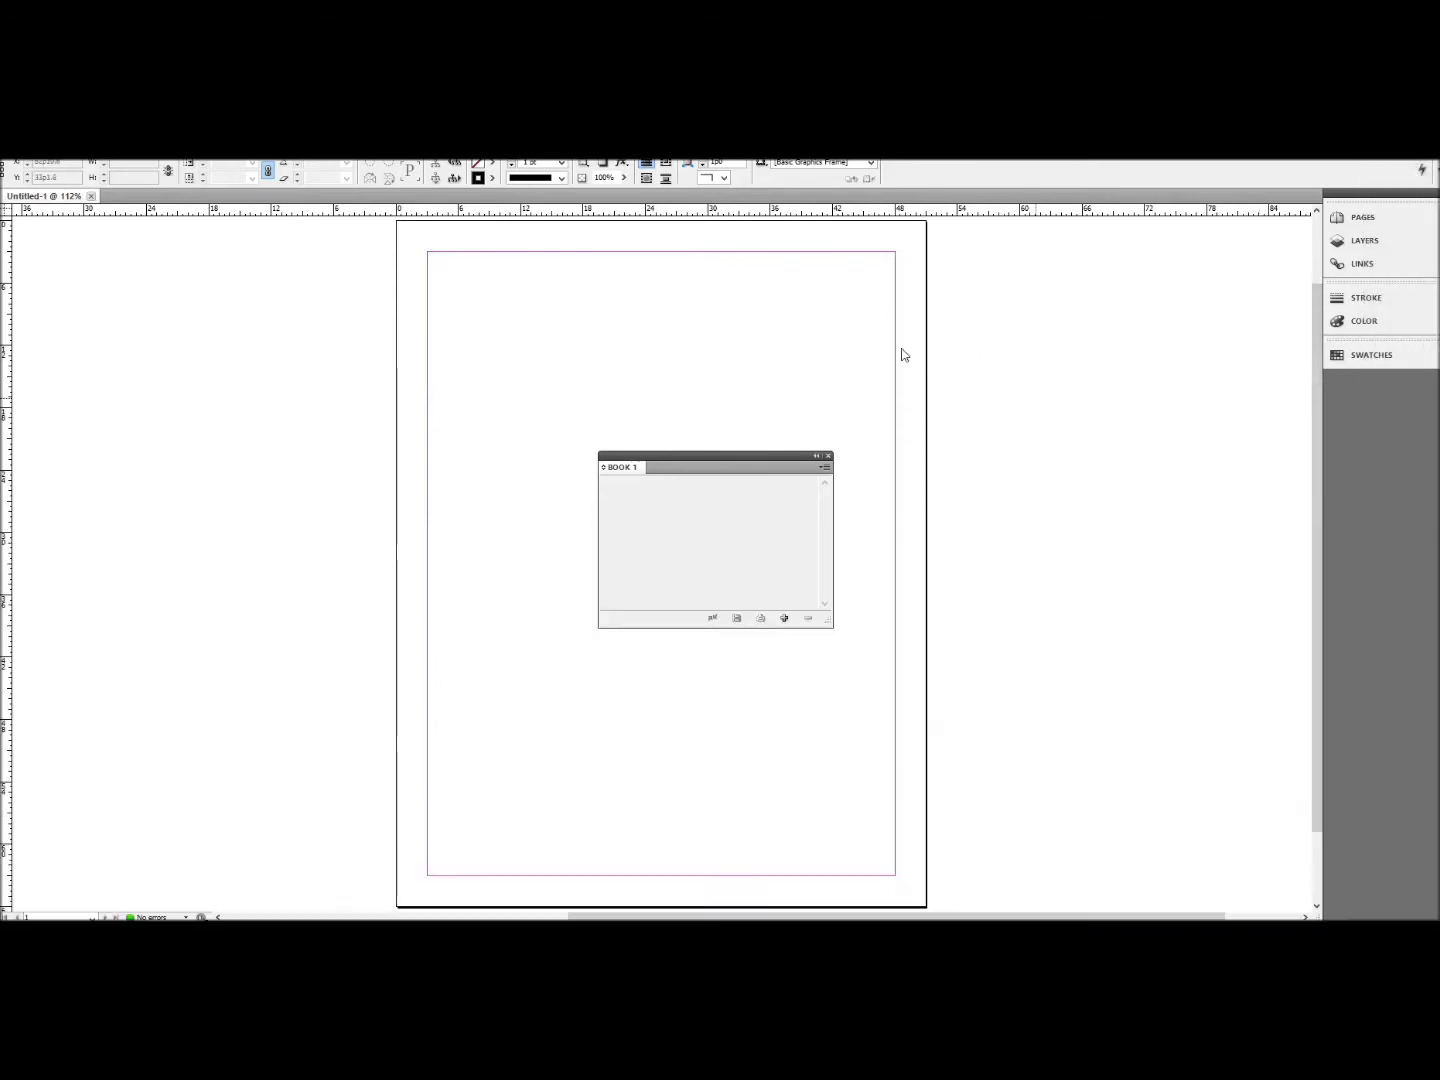
drag(714, 341, 520, 440)
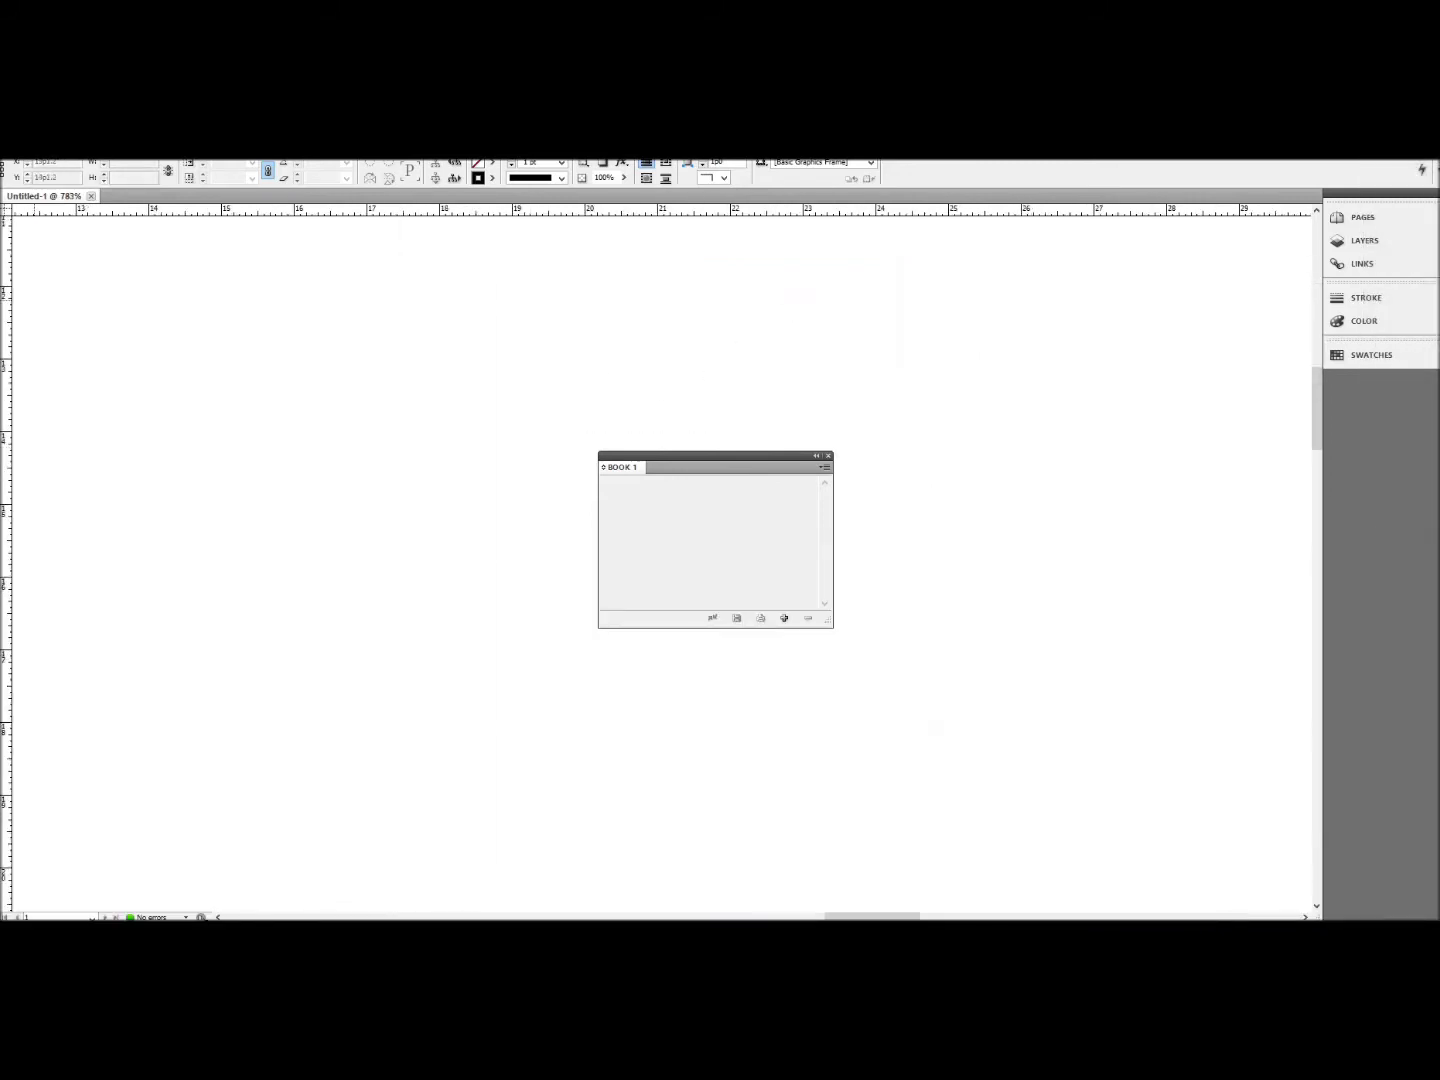
key(t)
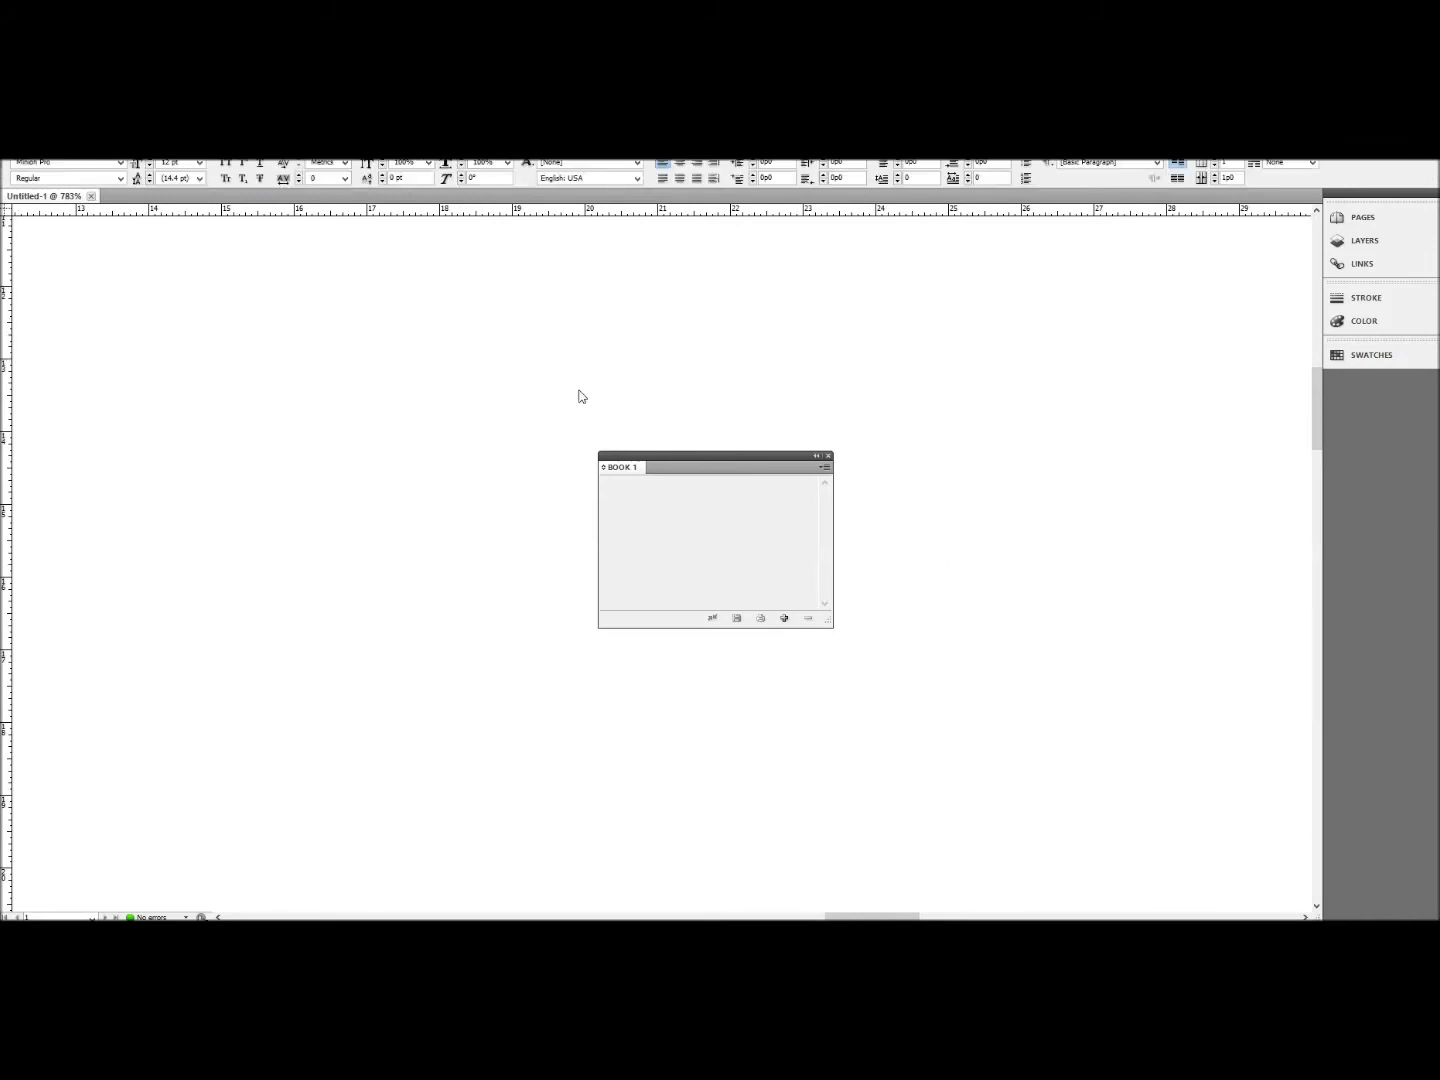
drag(581, 523, 1155, 751)
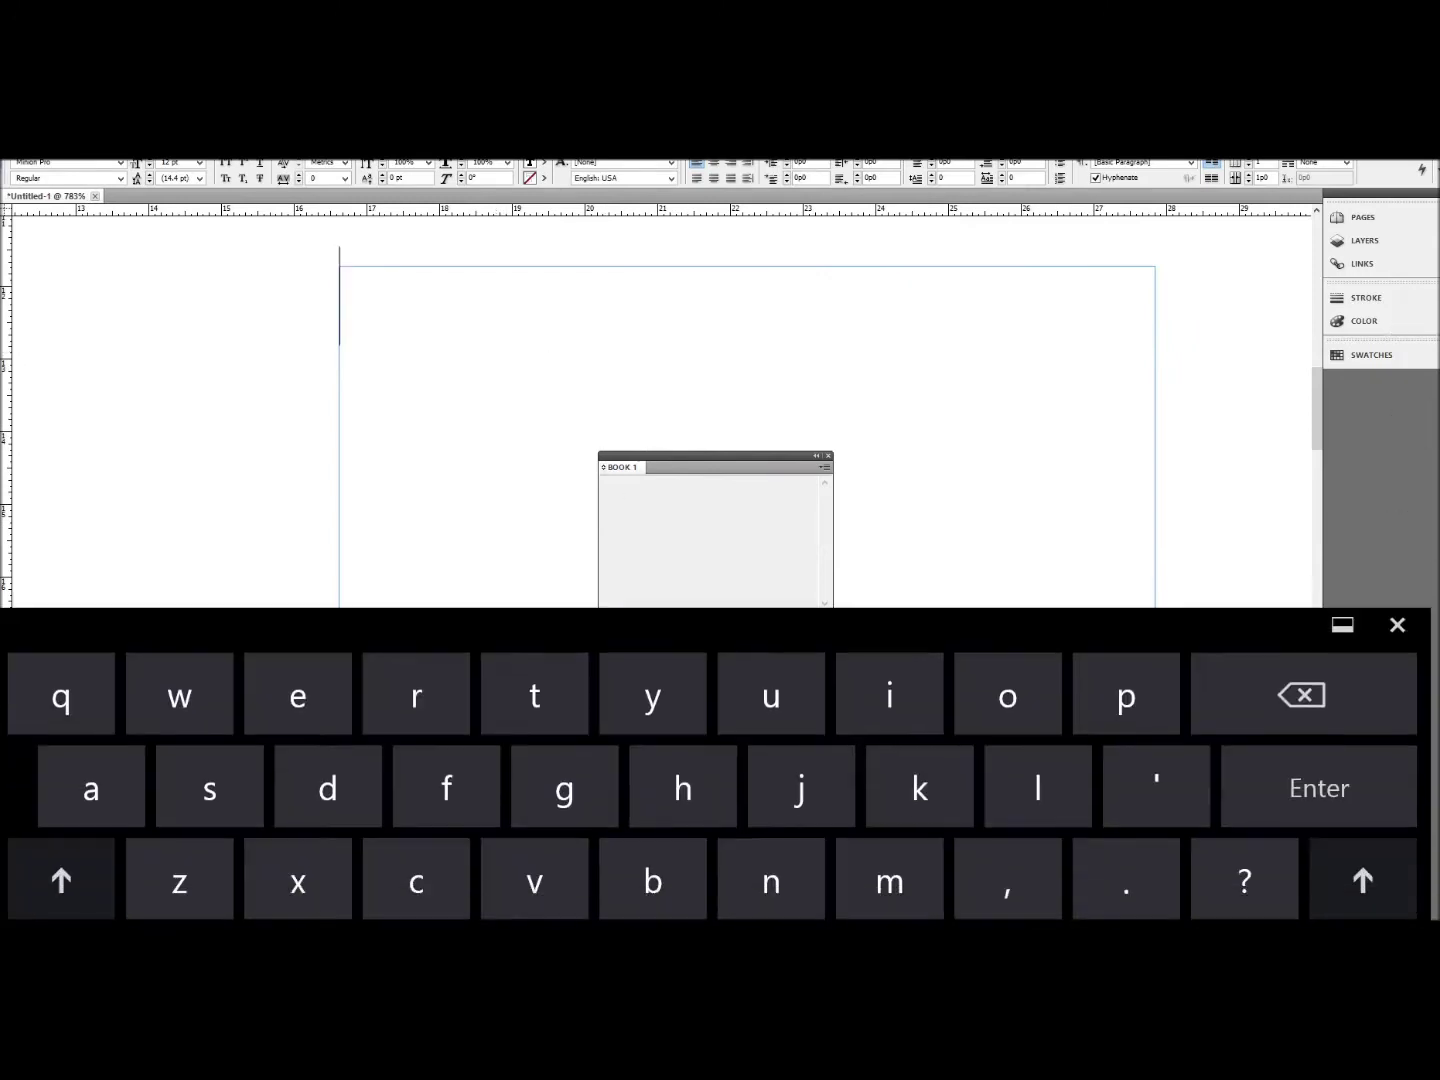
Type 'i suck in indesign' into the frame, fixing the stray j and extra d
click(814, 737)
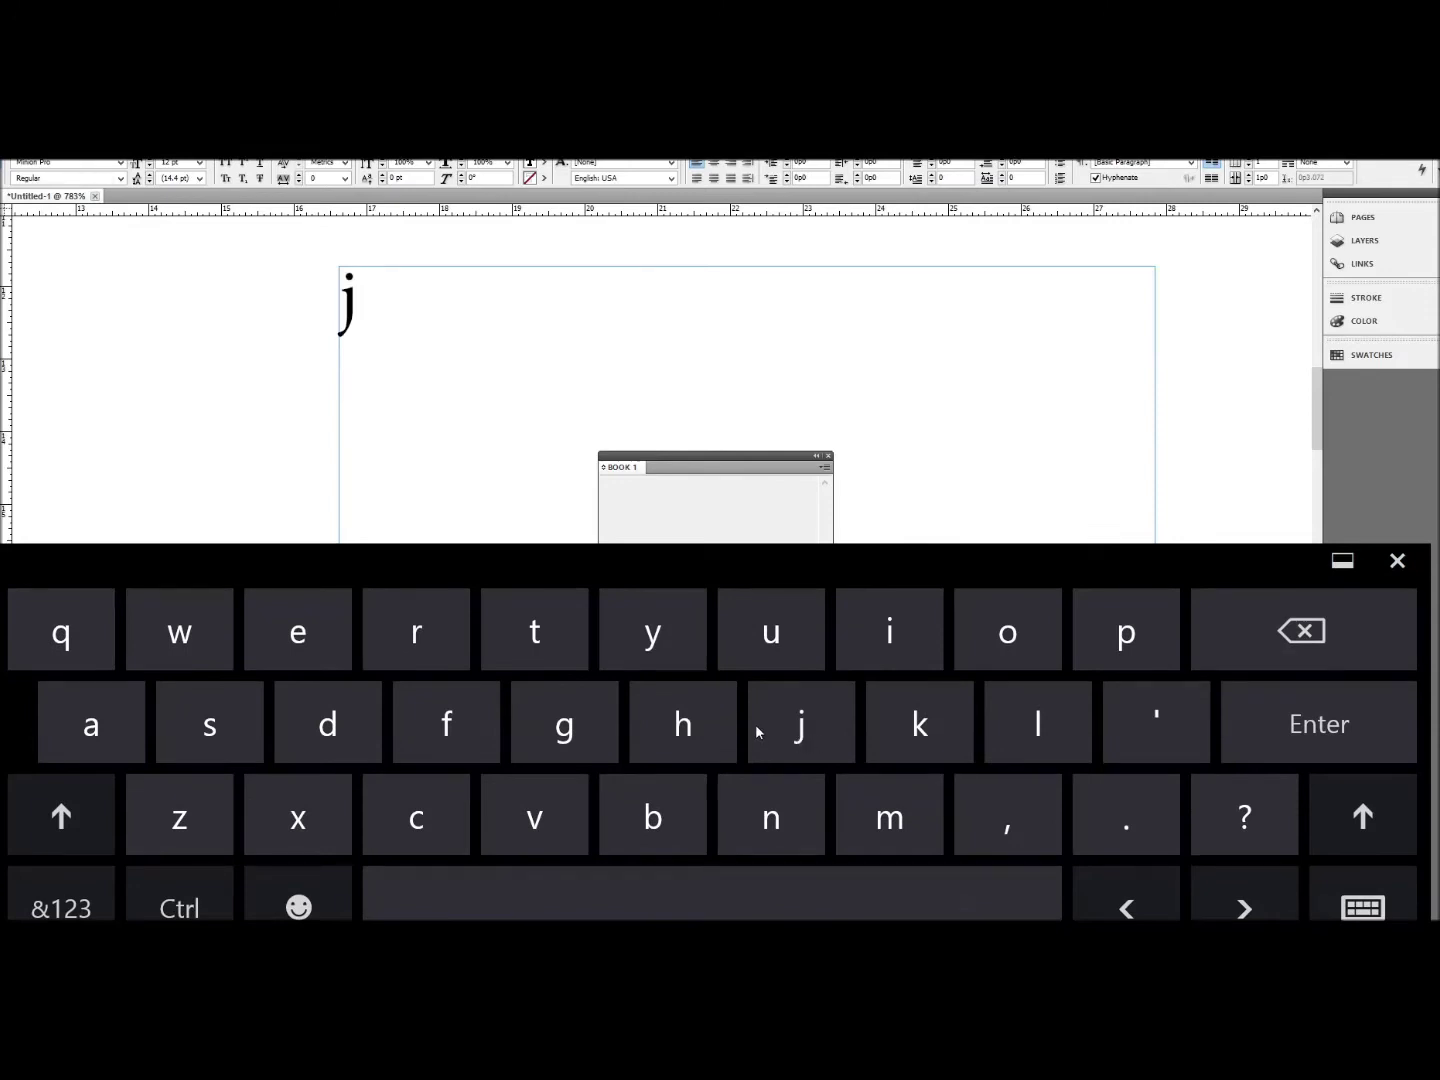
click(1259, 636)
click(868, 665)
click(207, 733)
click(795, 630)
click(427, 826)
click(919, 724)
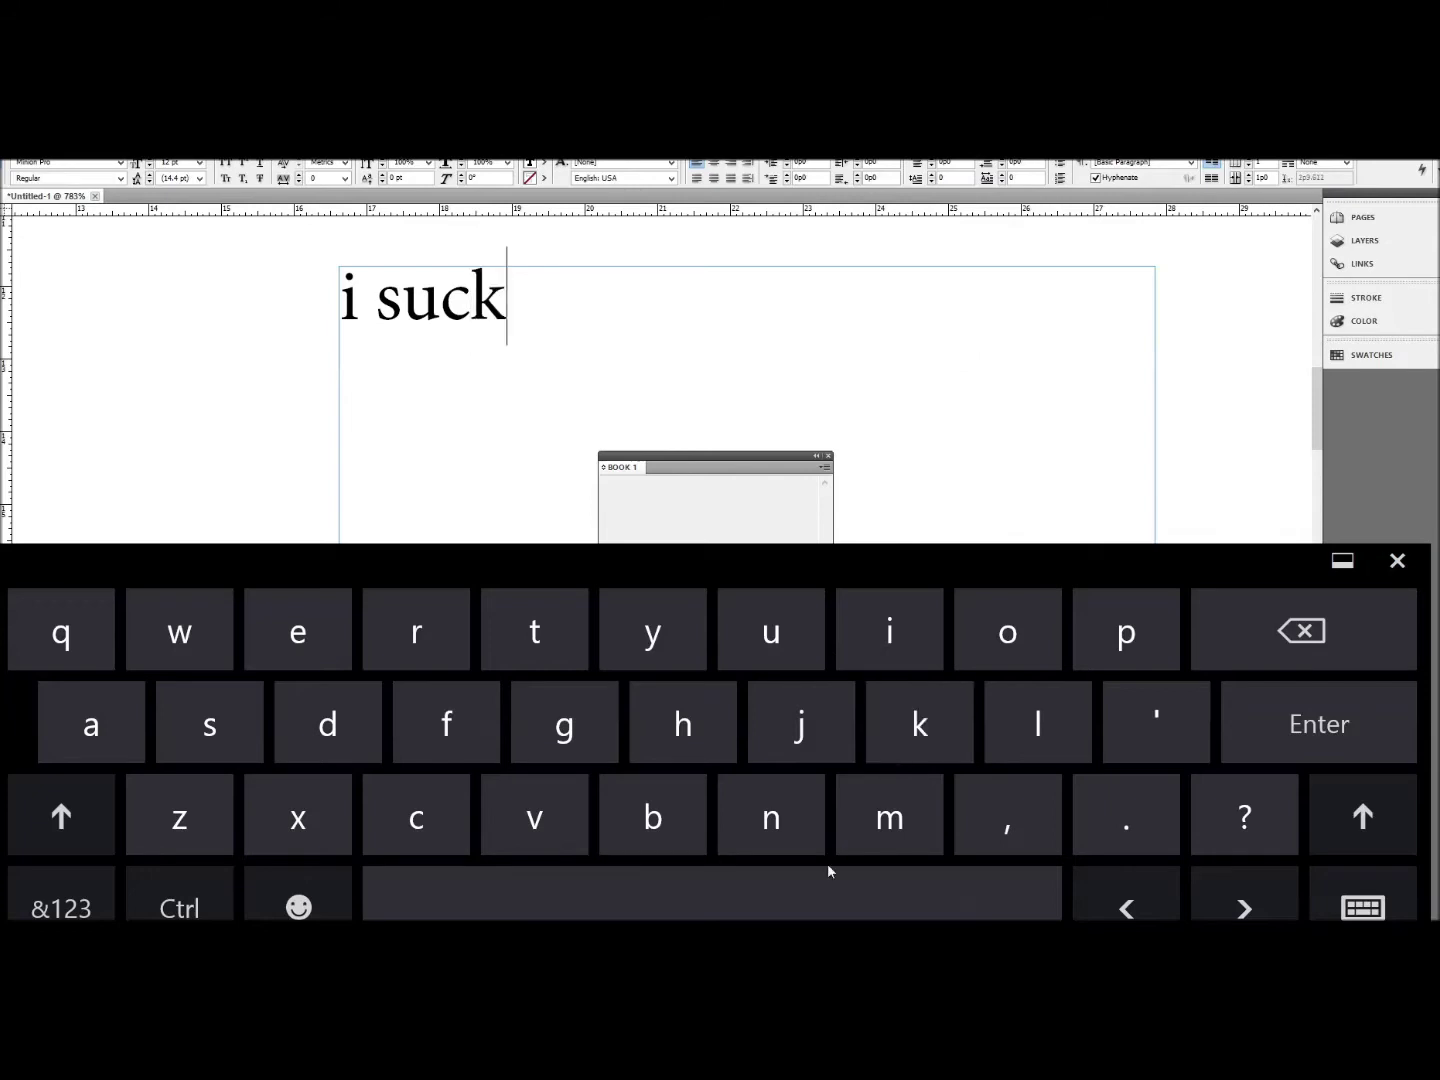
click(712, 893)
click(889, 631)
click(771, 816)
click(749, 903)
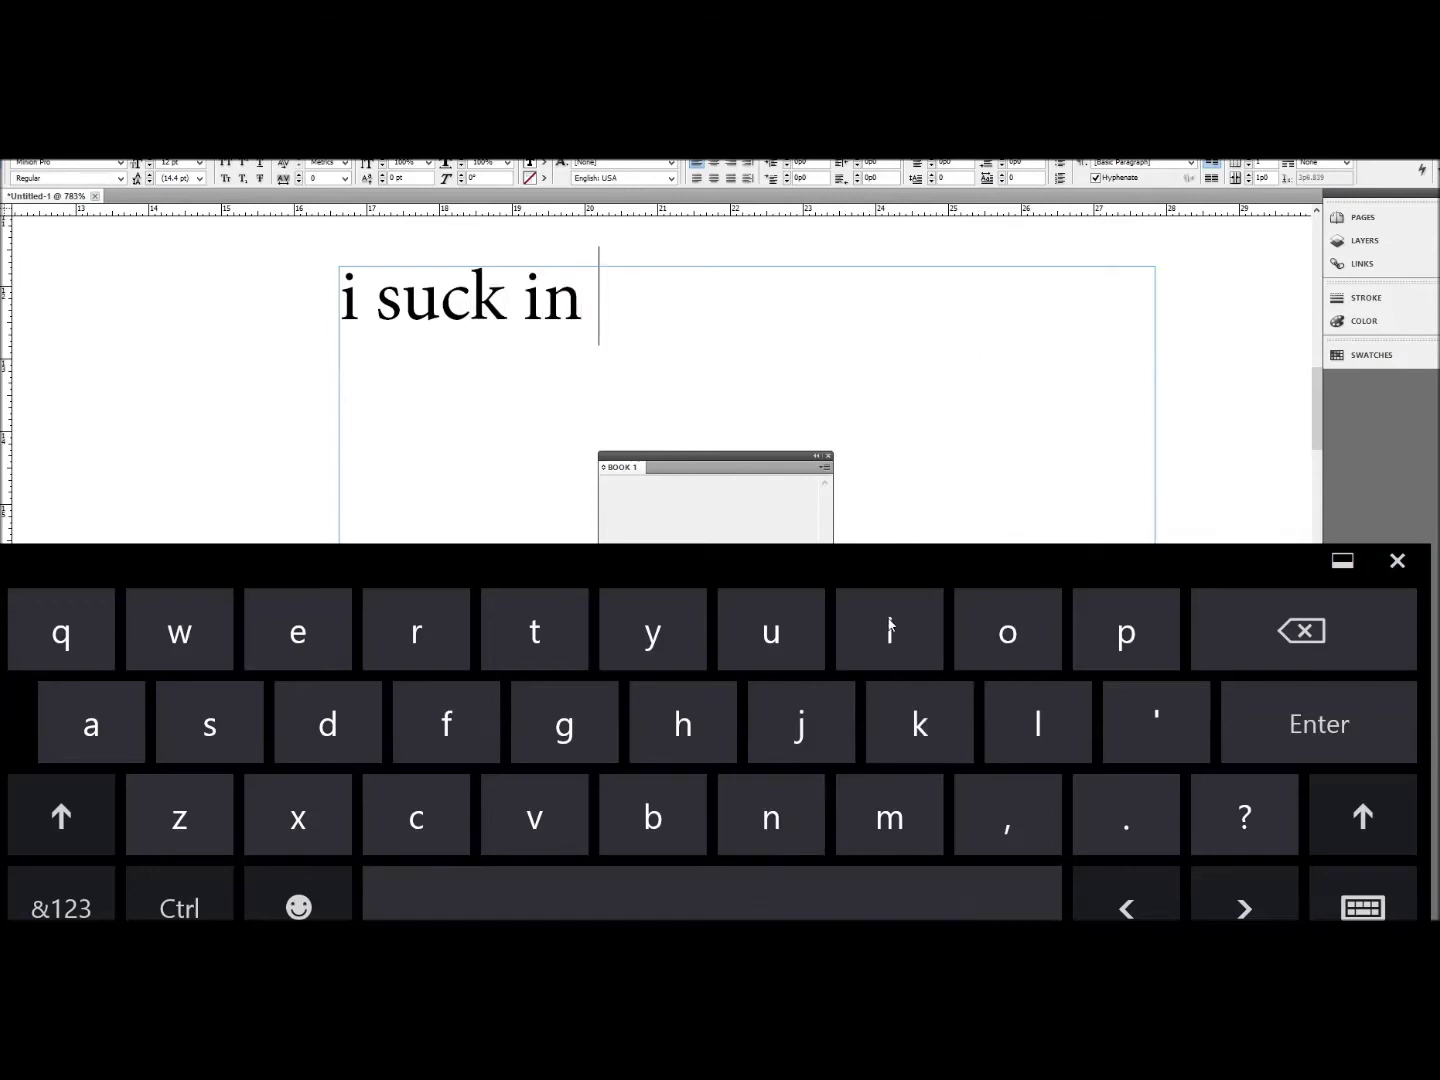
click(889, 631)
click(771, 816)
click(328, 724)
click(298, 631)
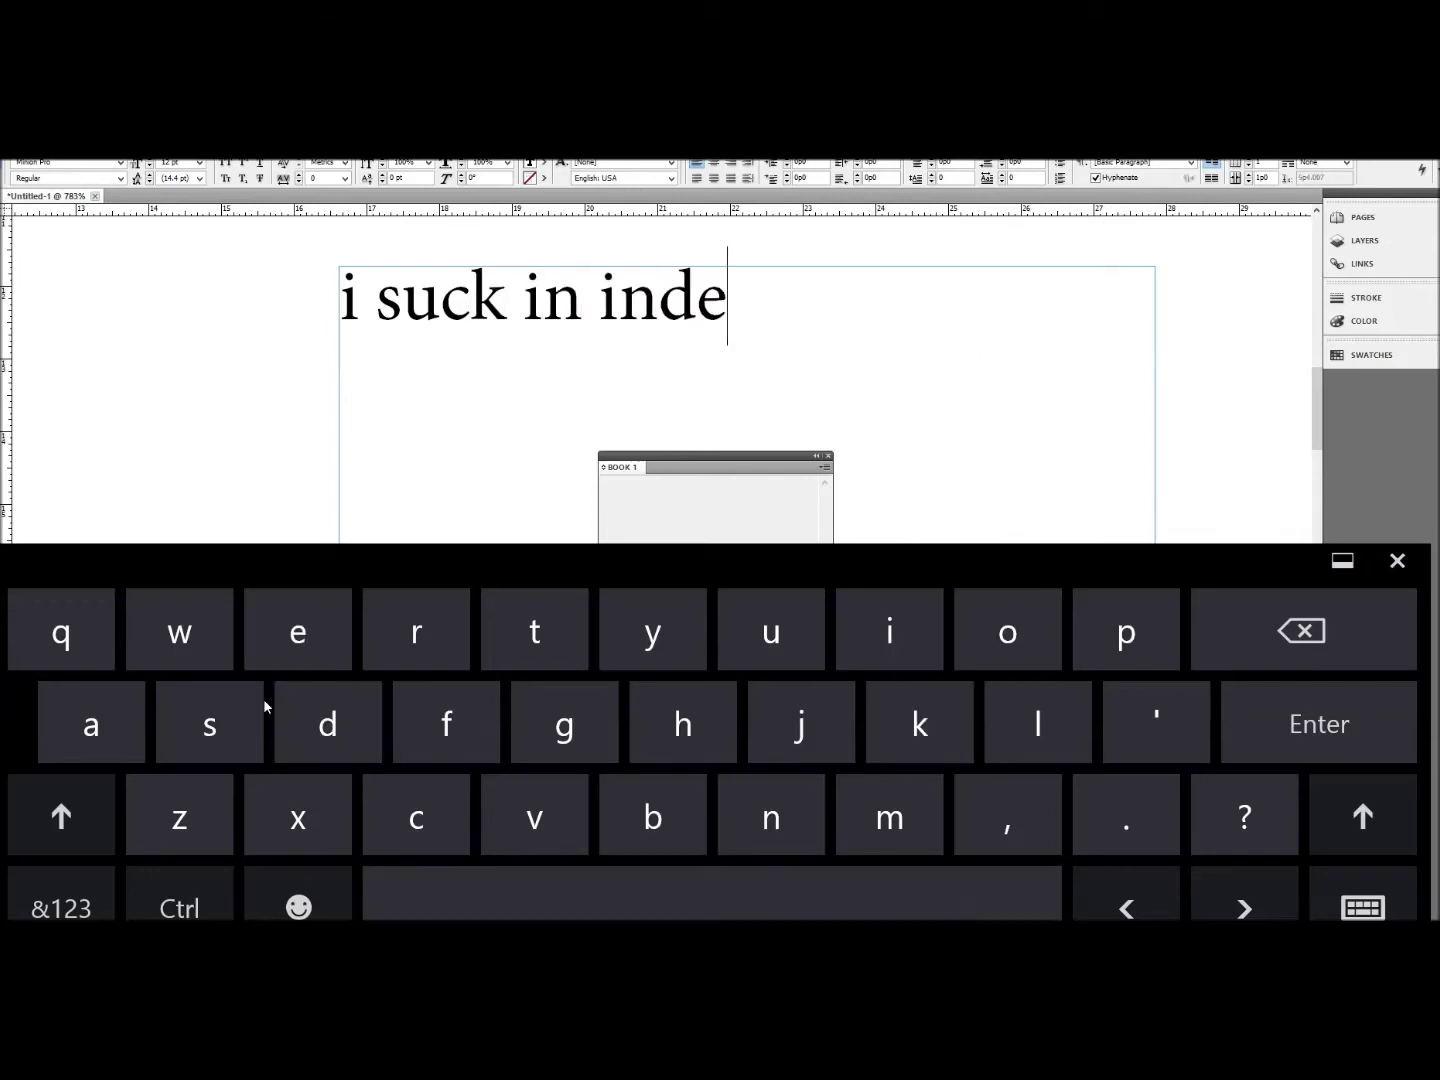
click(209, 724)
click(328, 724)
click(889, 631)
click(564, 722)
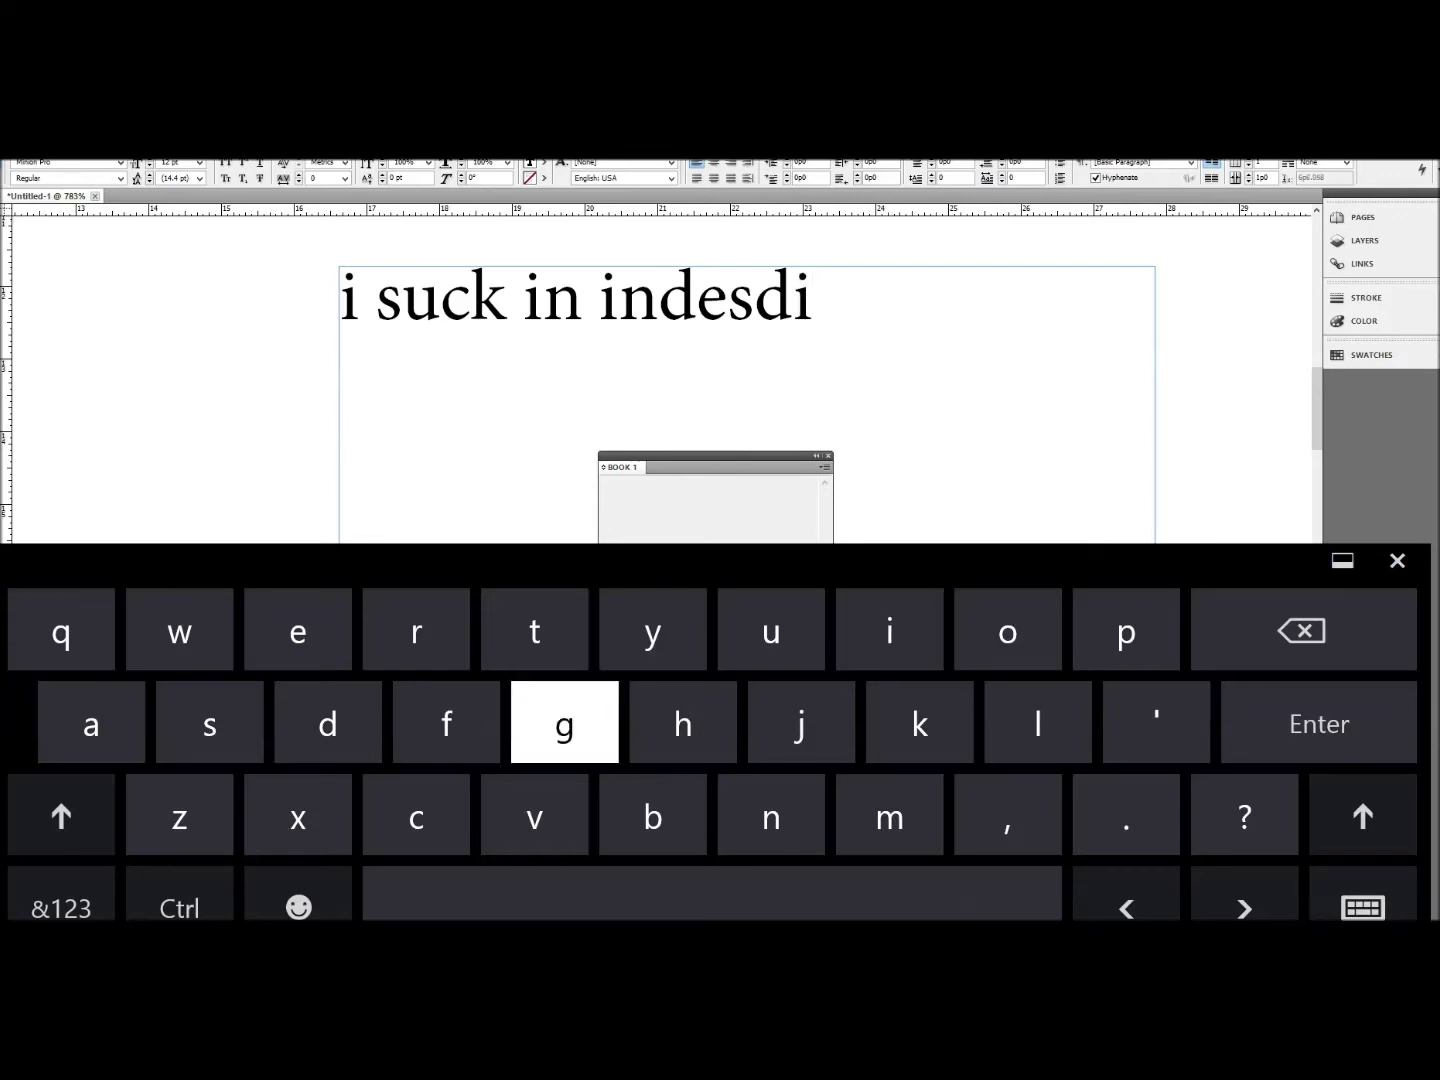
click(752, 830)
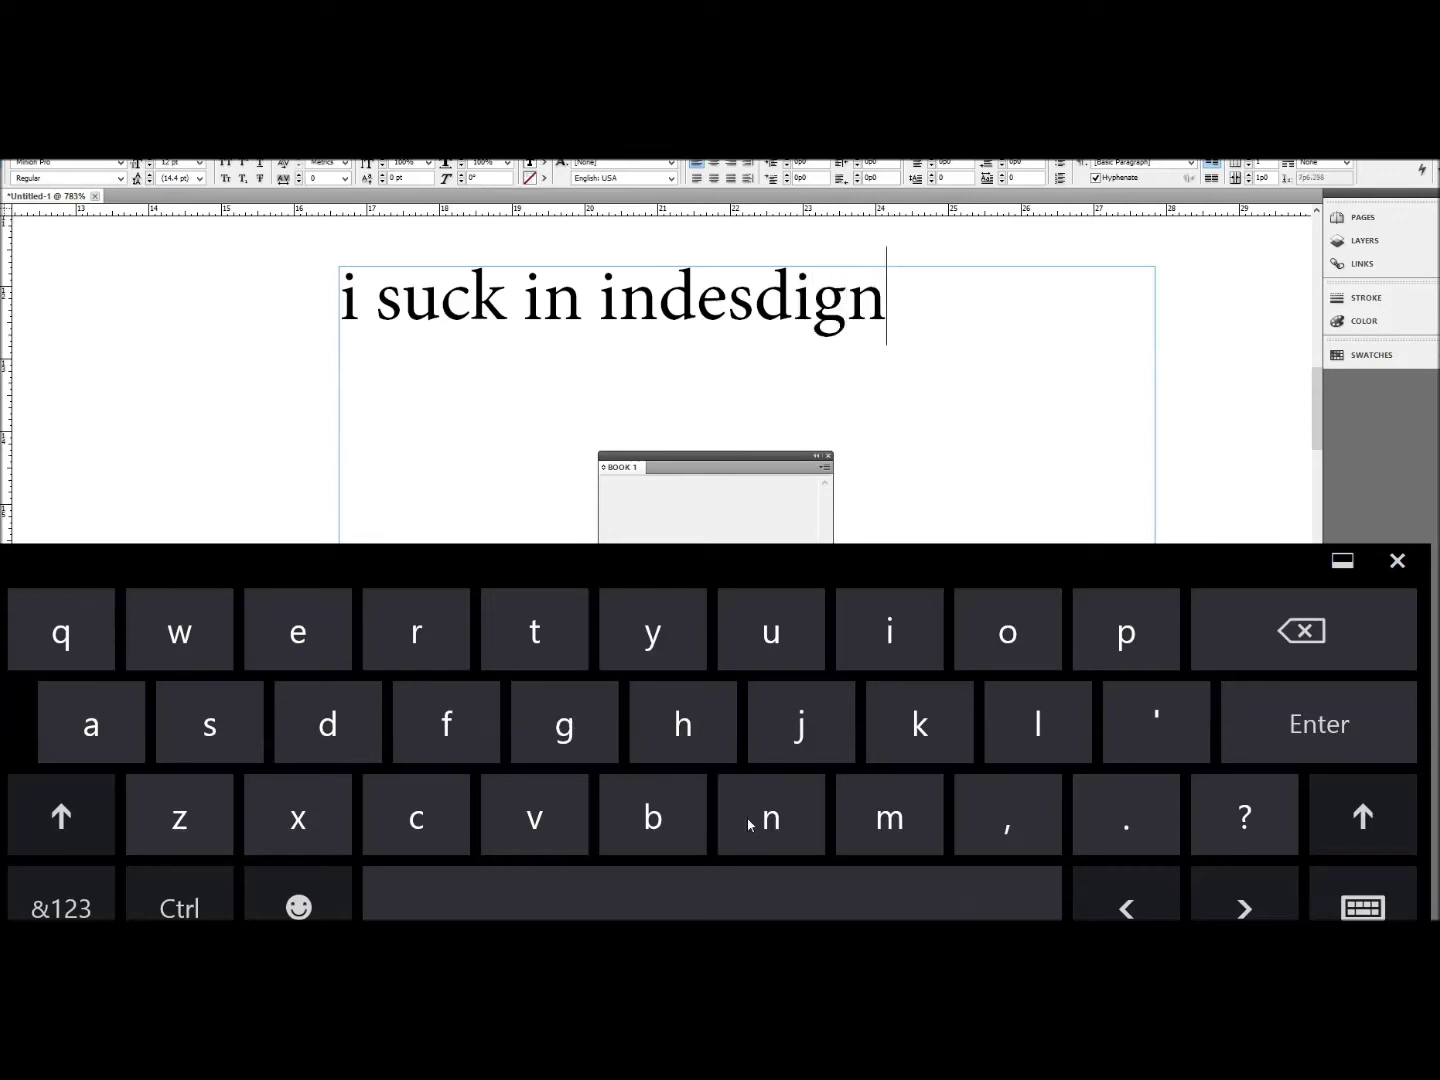
click(795, 312)
click(1302, 631)
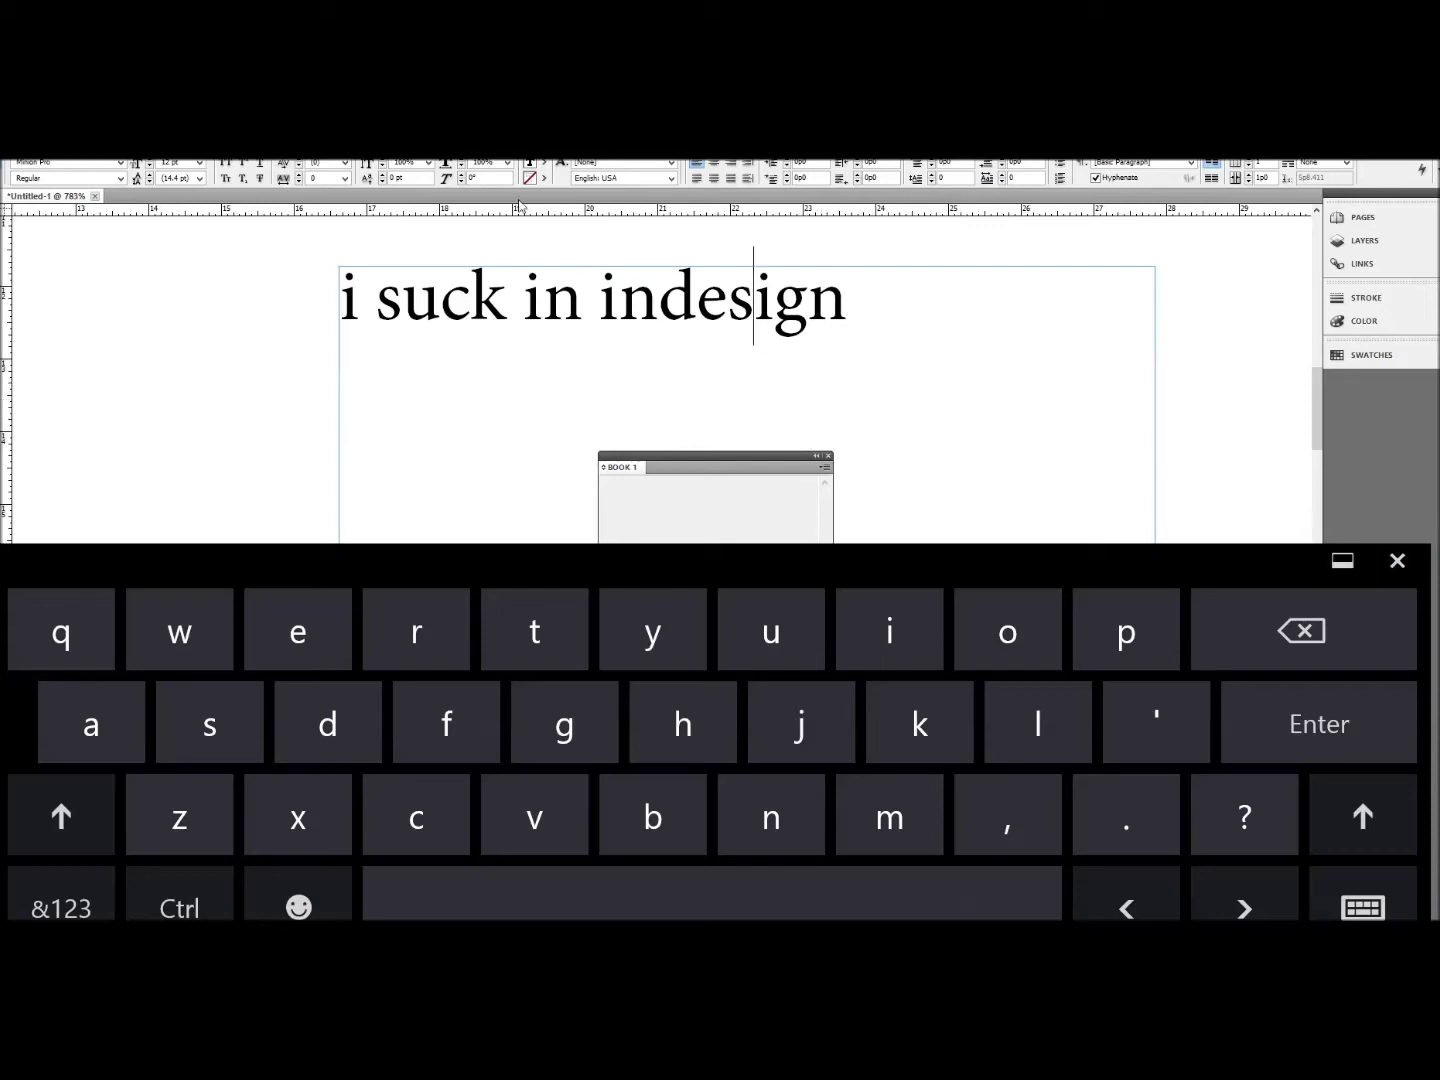
Browse the View, Type, Layout and Edit menus, including the page insert options
key(alt+v)
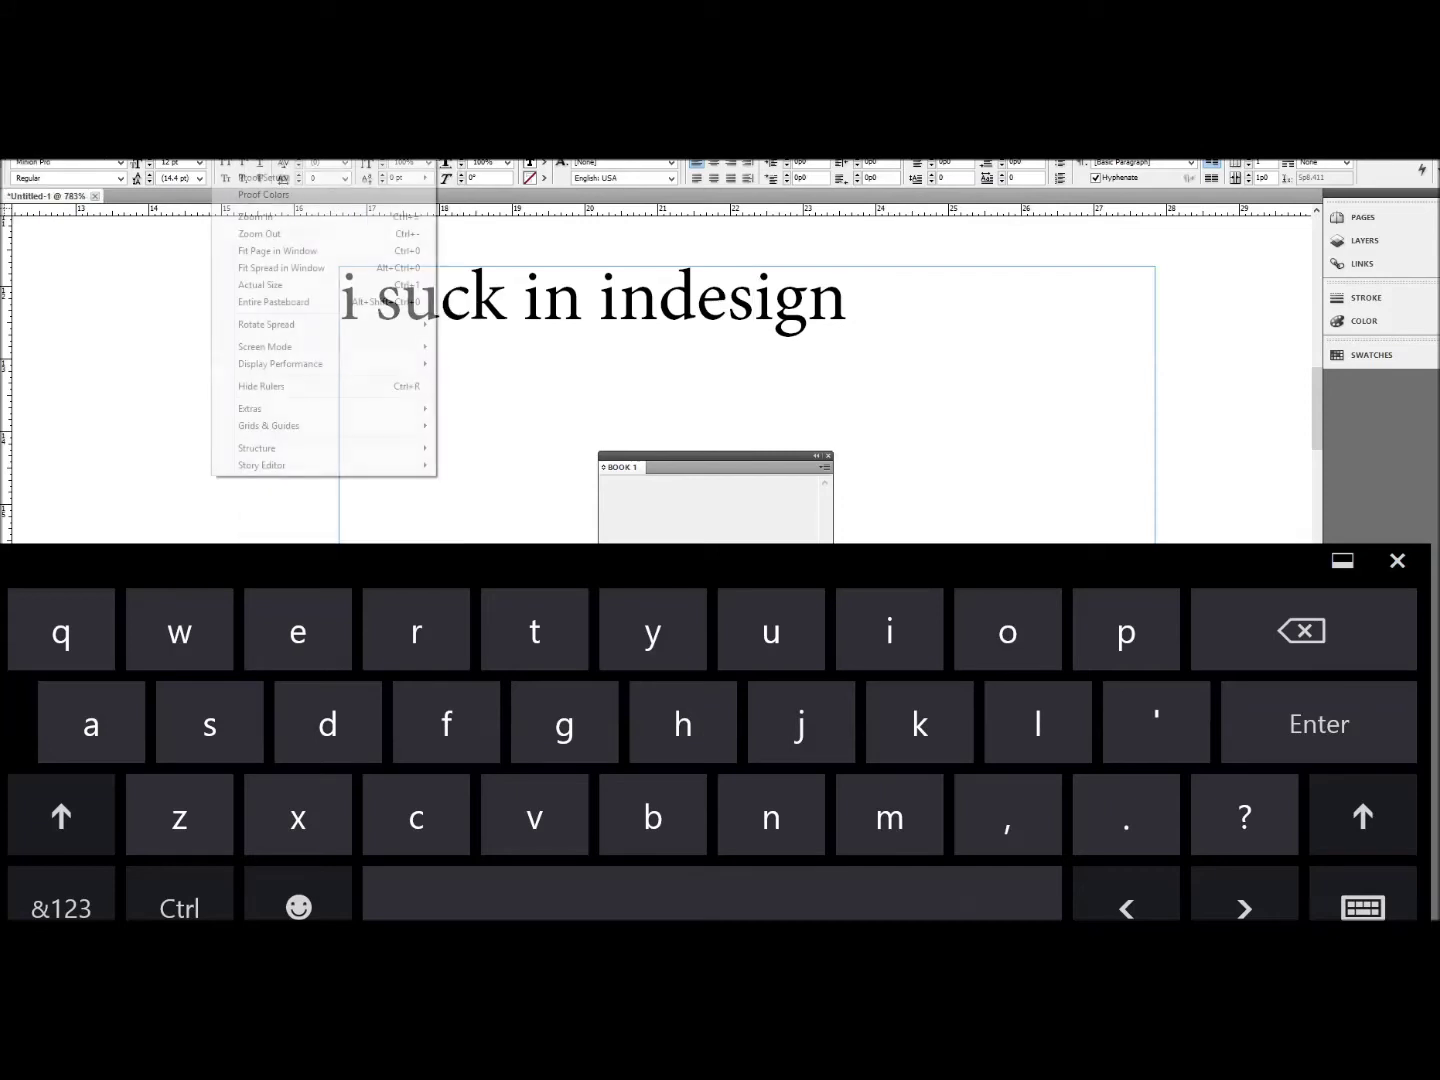
mouse_move(258, 369)
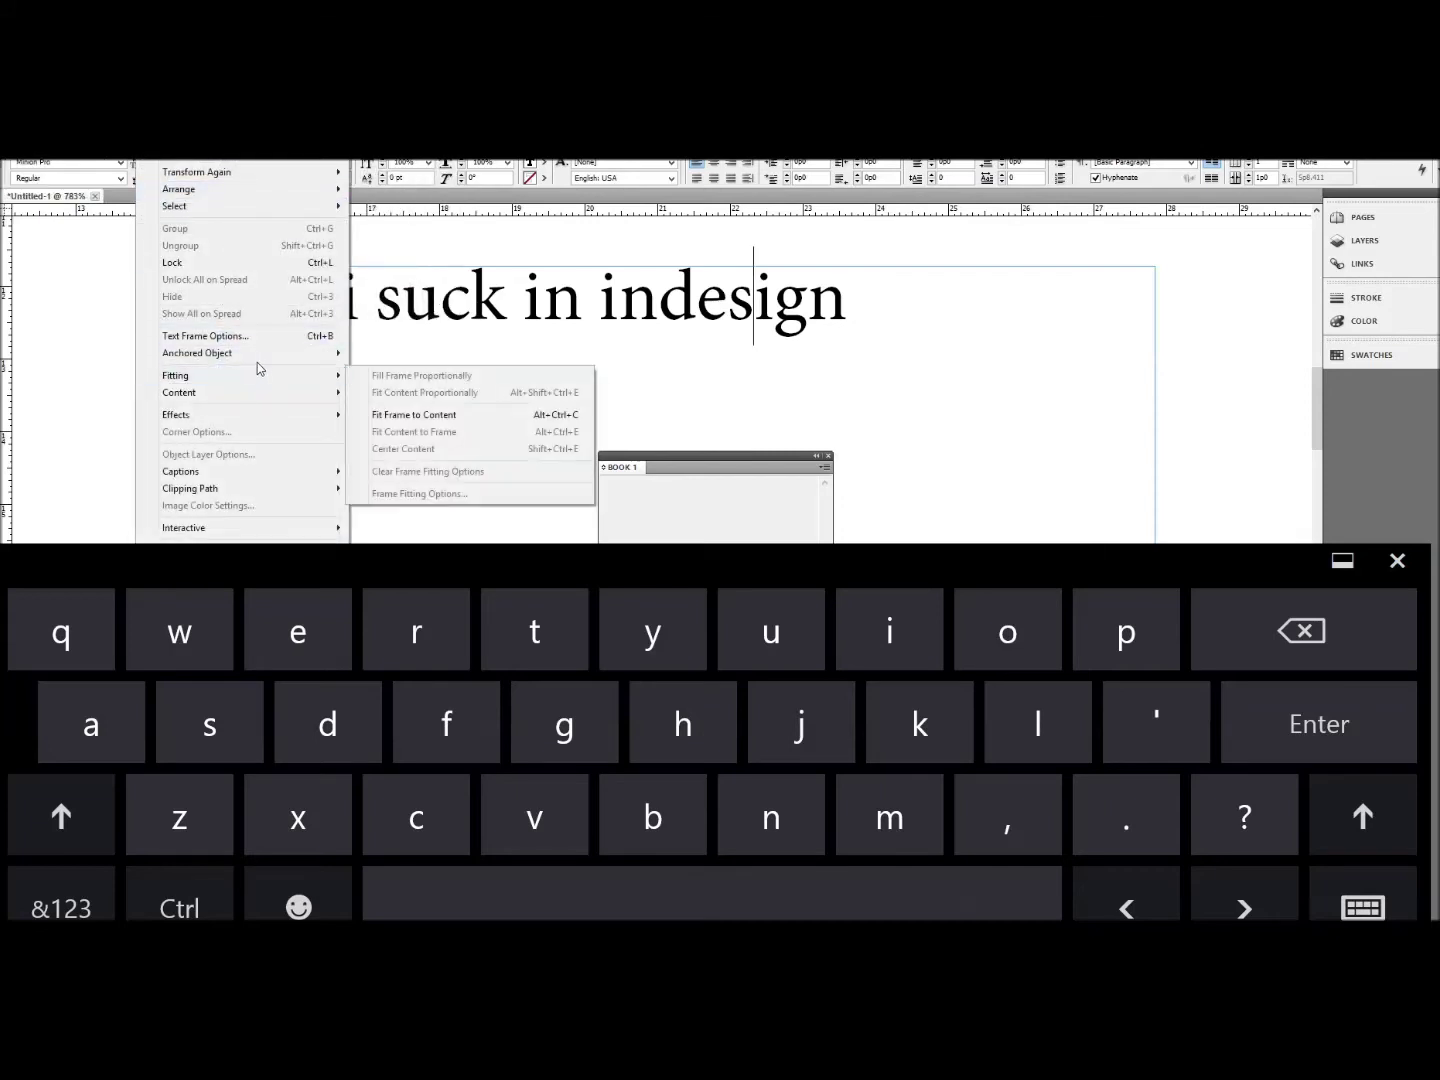
mouse_move(320, 174)
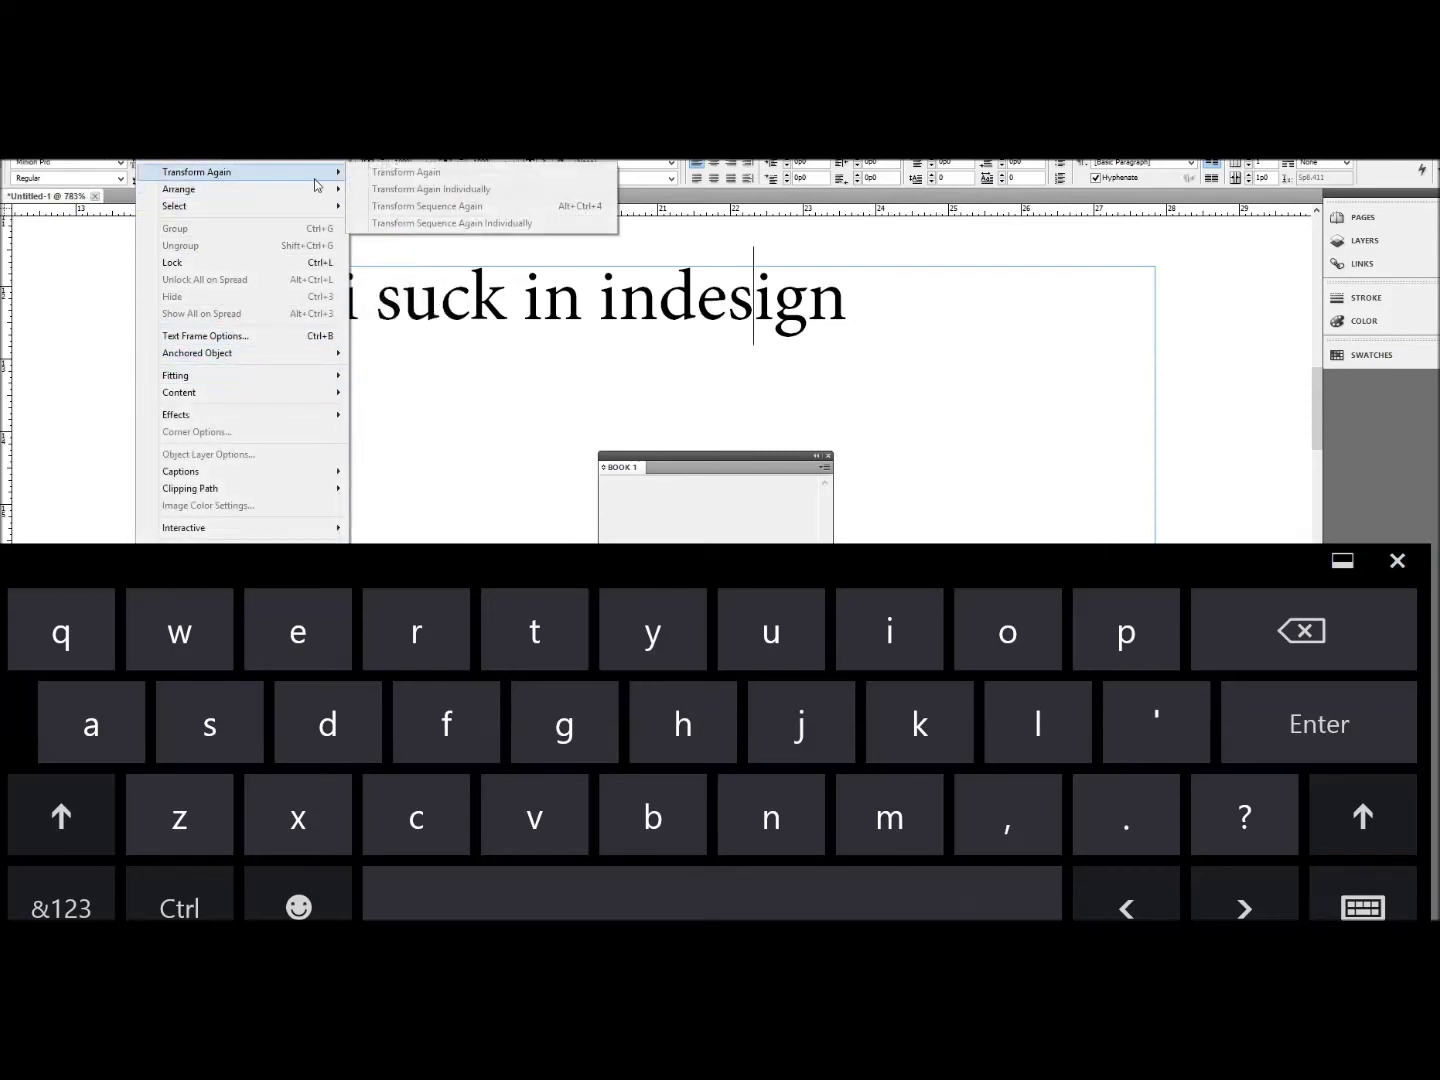
key(Left)
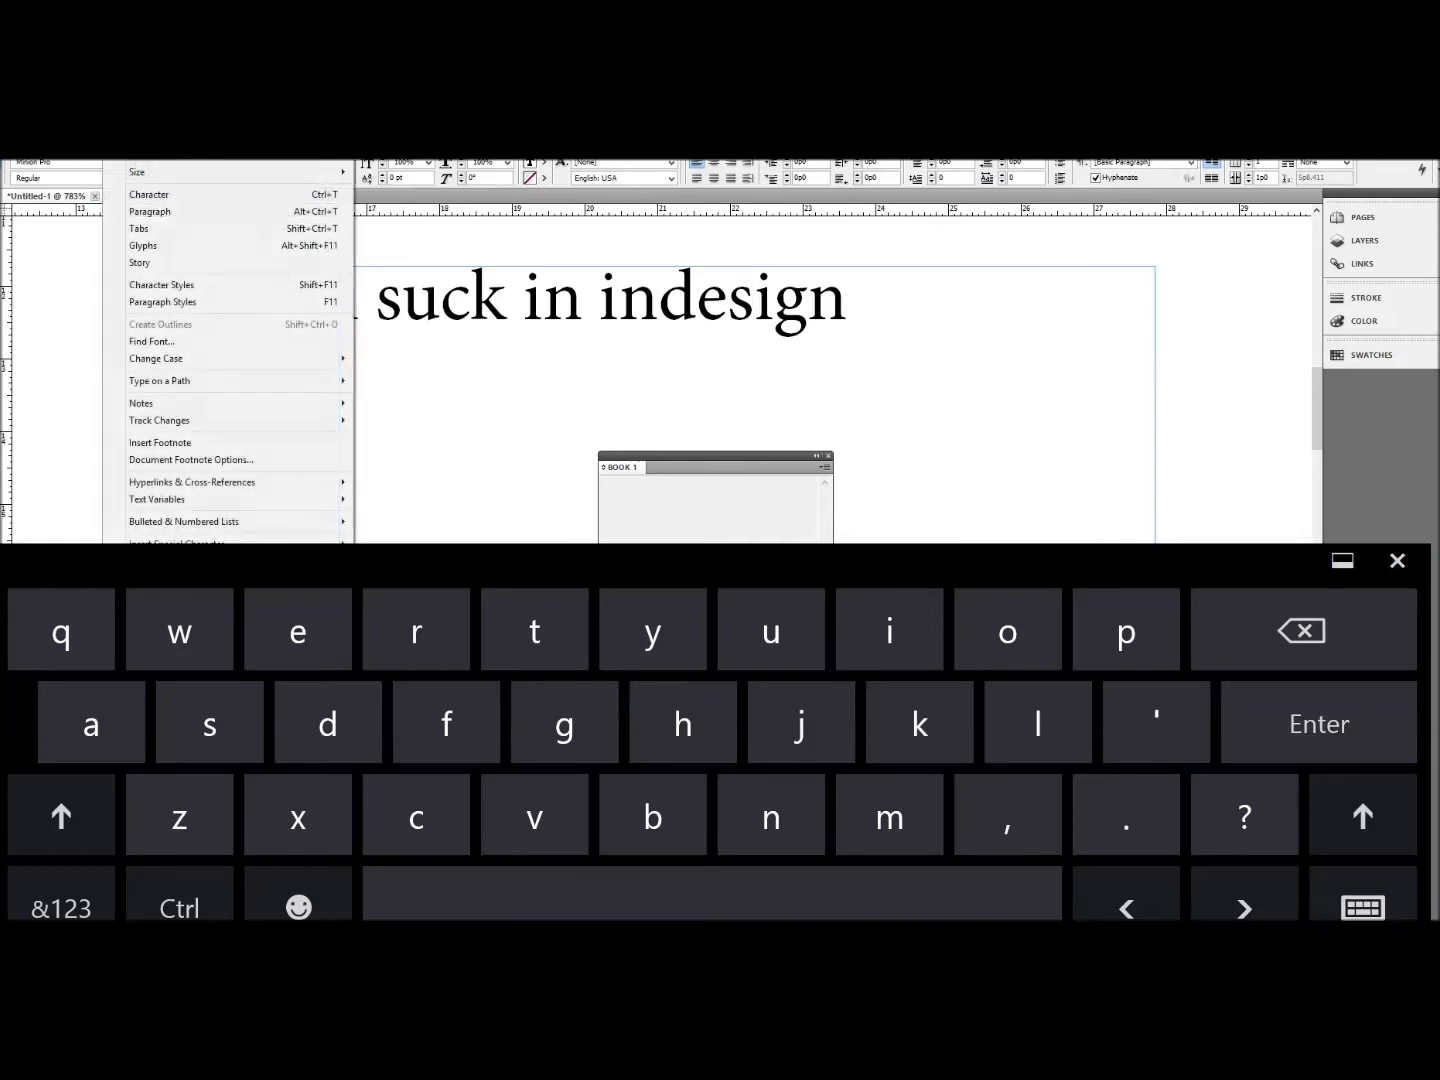
key(Left)
key(Right)
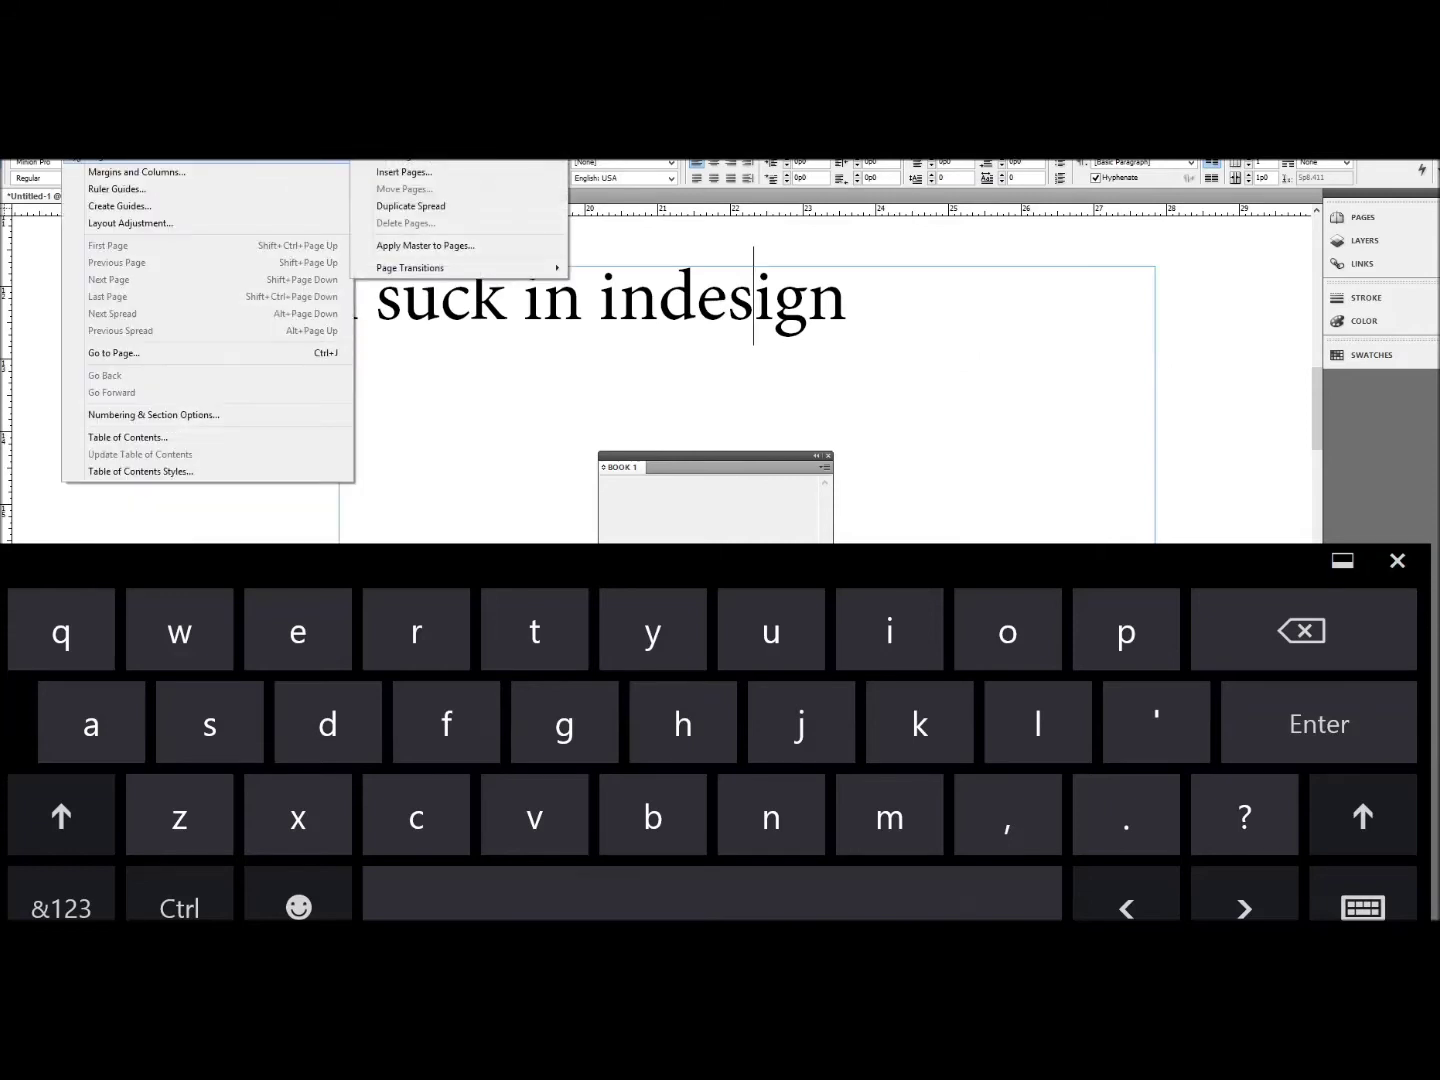
key(Left)
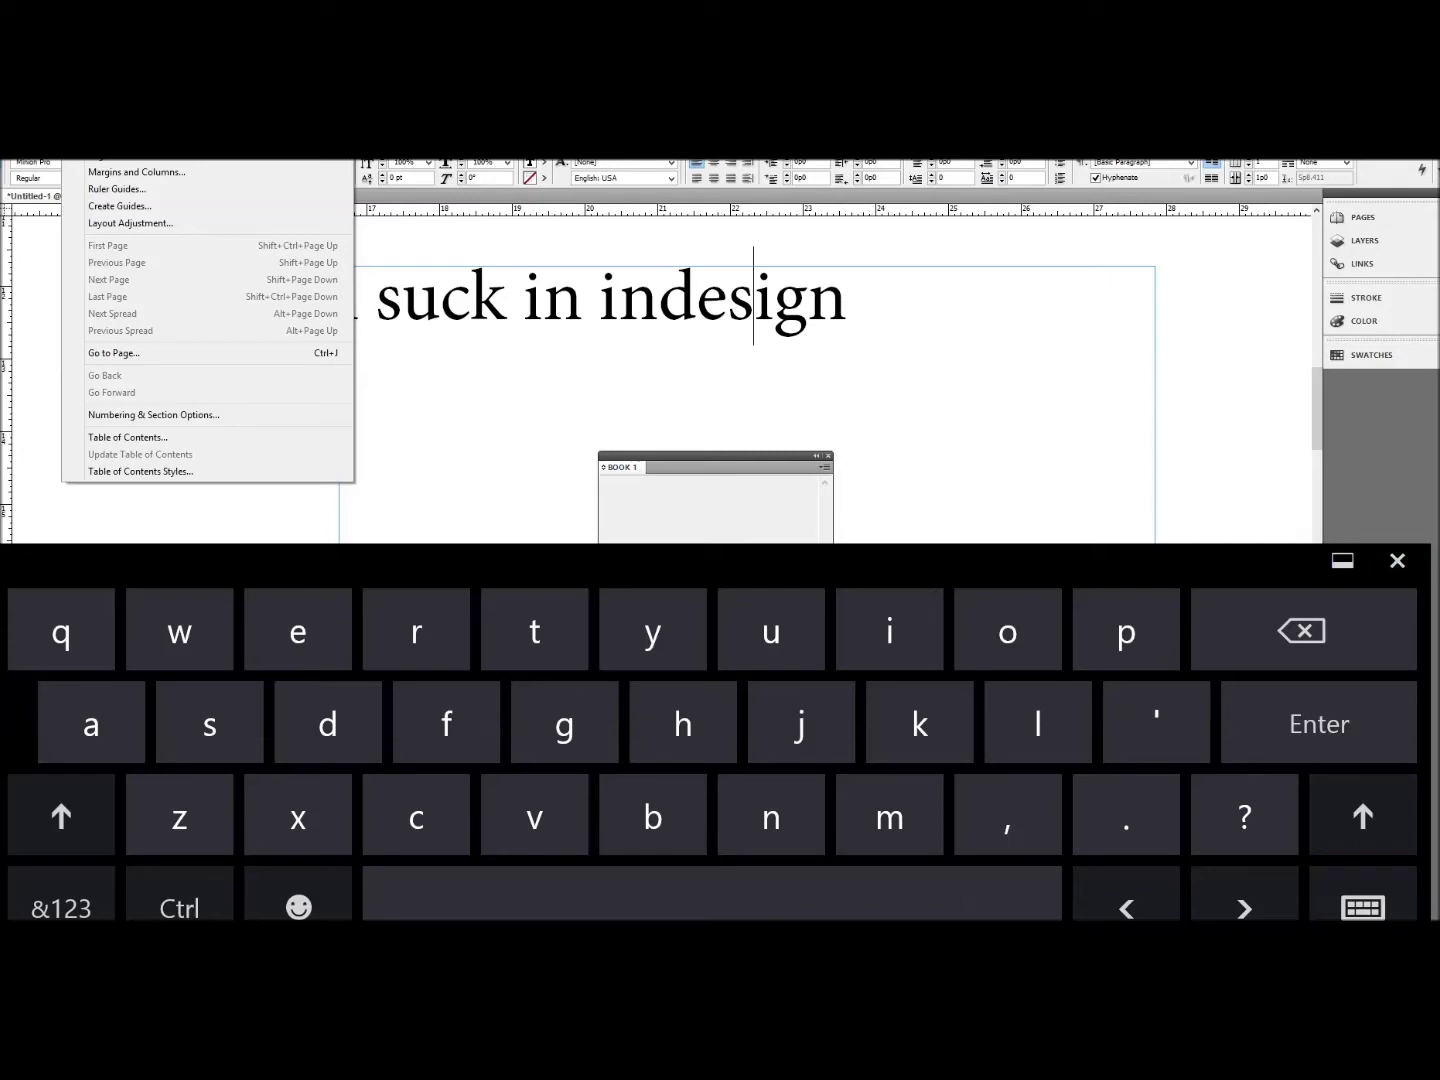
key(Left)
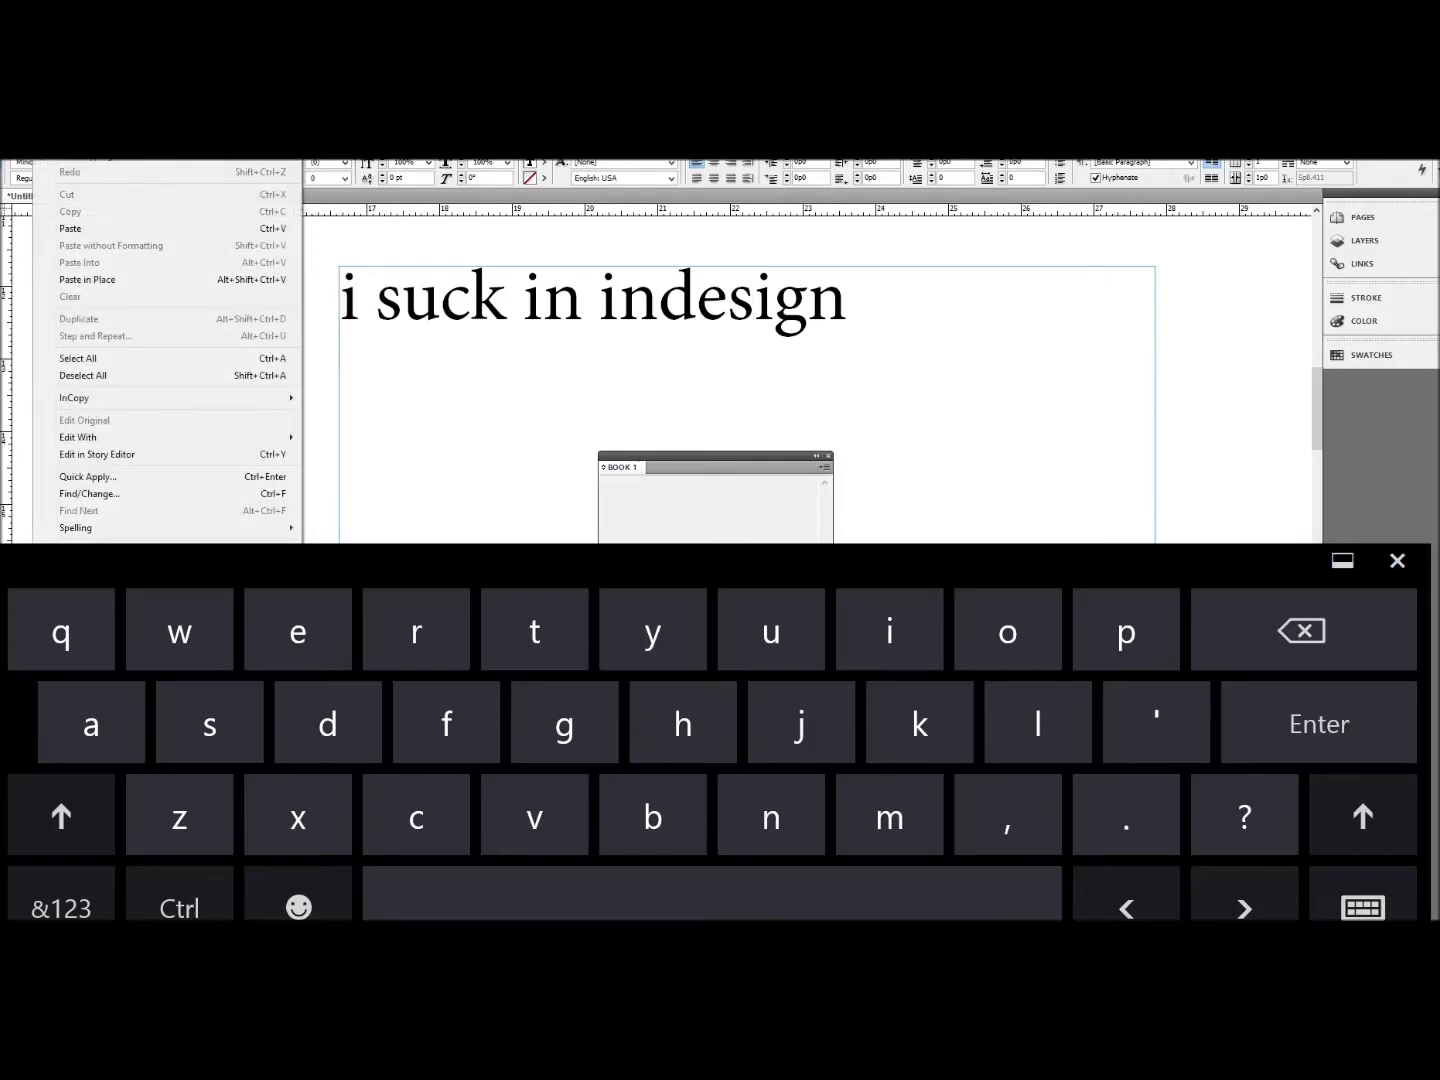
key(Left)
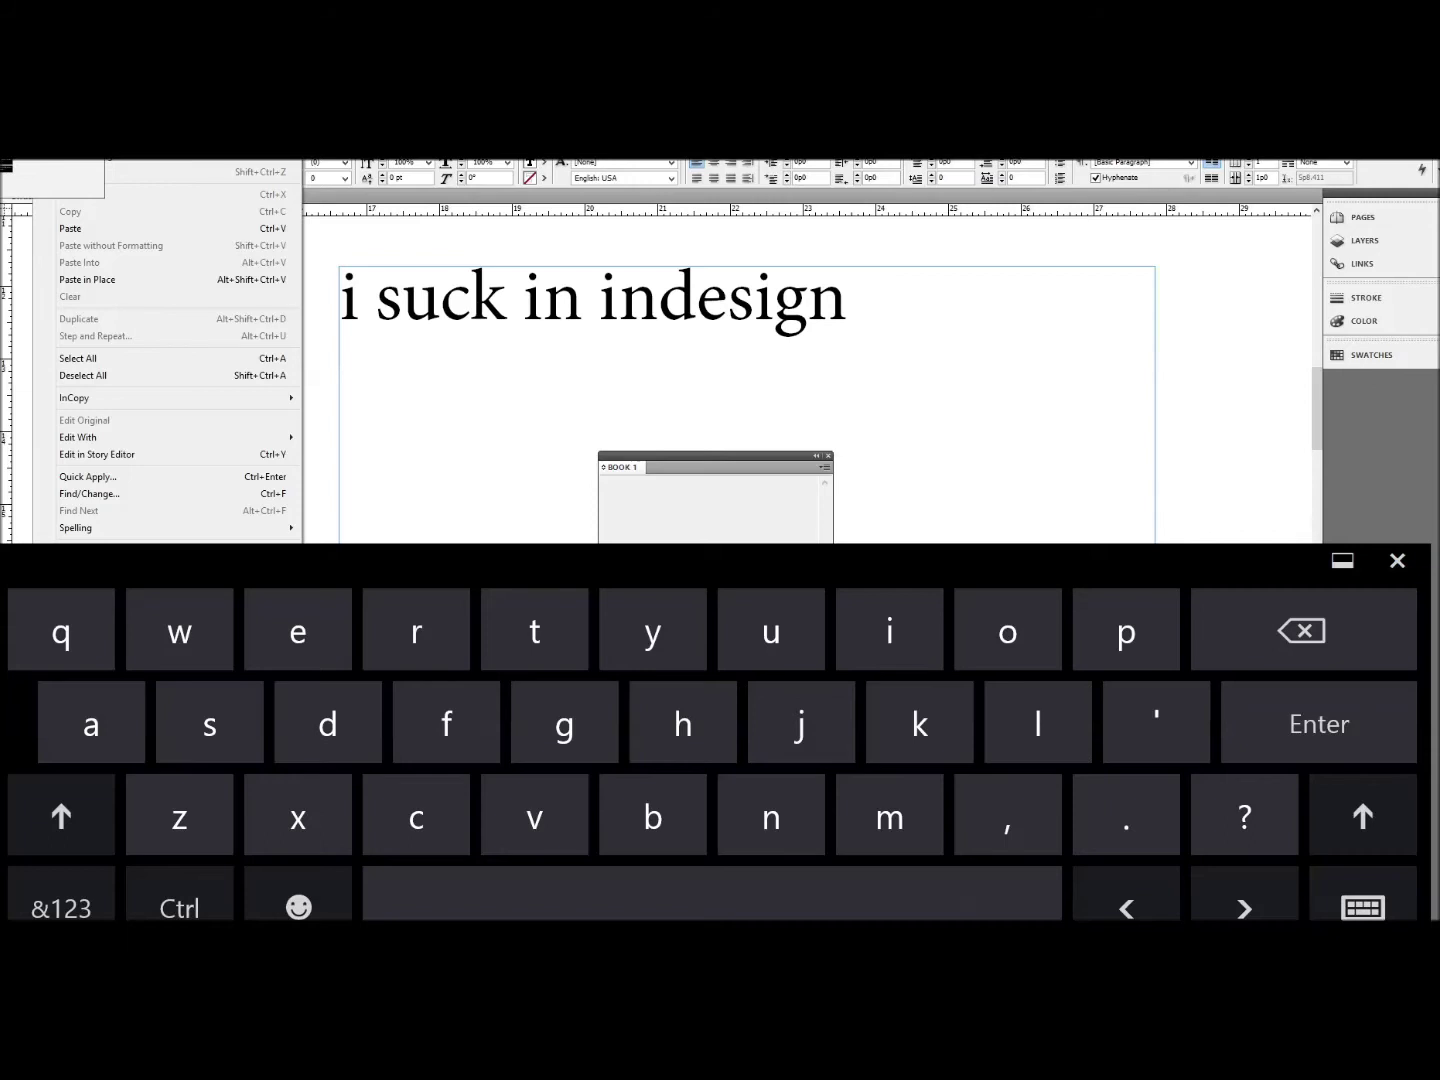
Step through the Window menu's panel commands, then close Untitled-1 with Ctrl+W
key(Right)
key(Right)
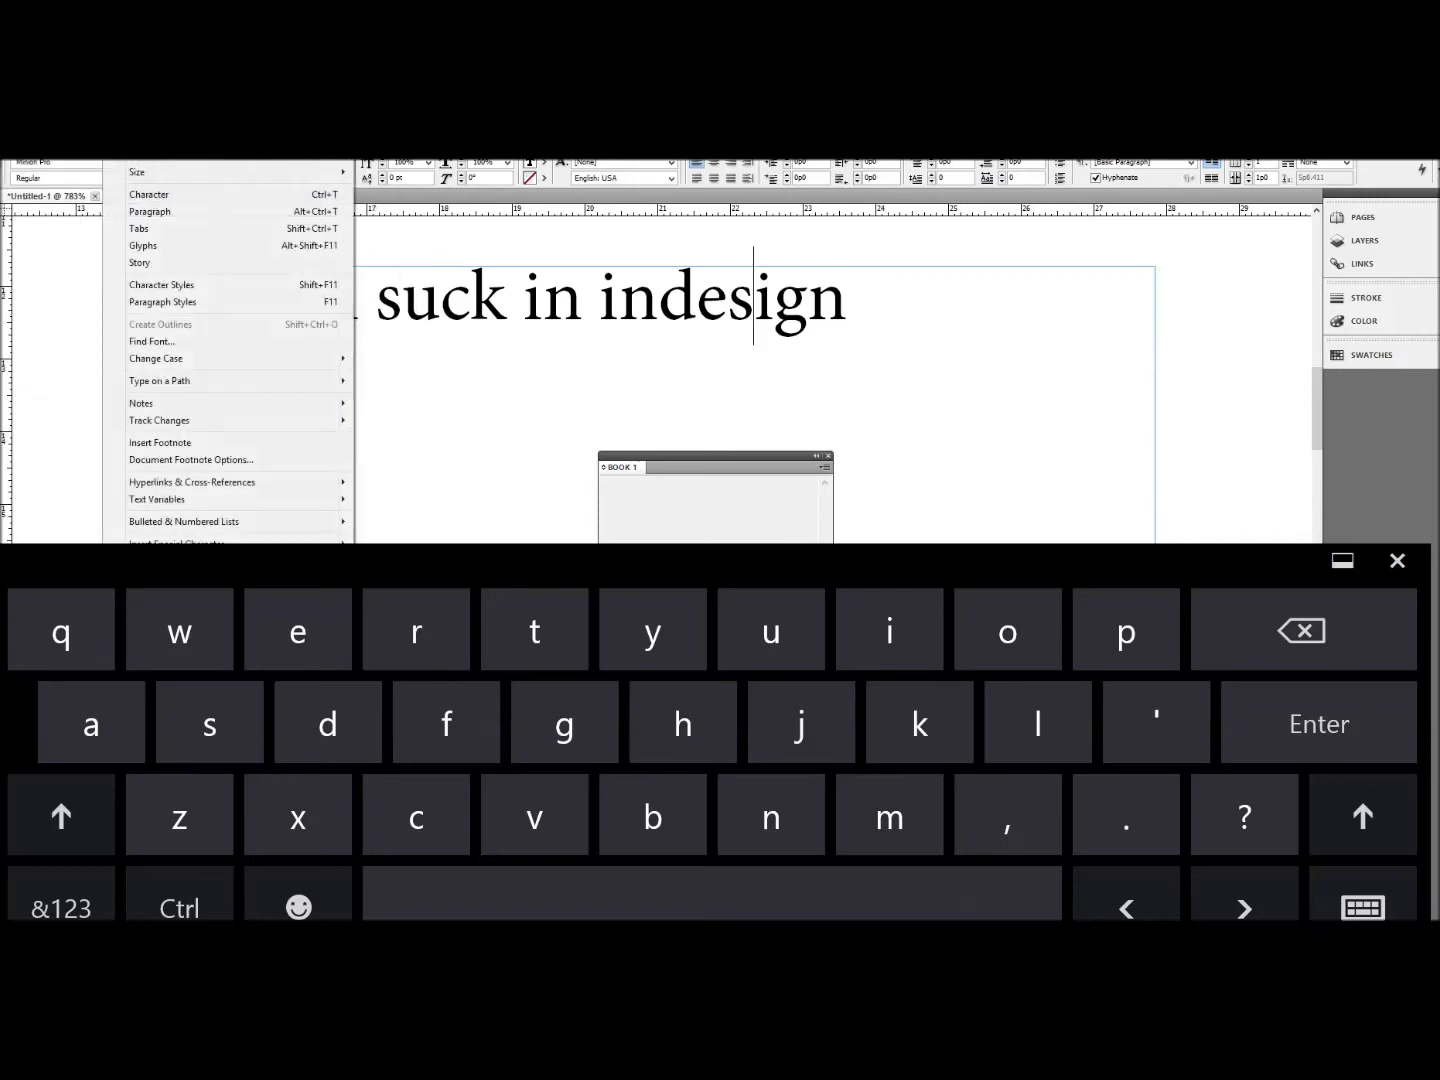
key(Right)
key(Right)
key(Right)
key(Right)
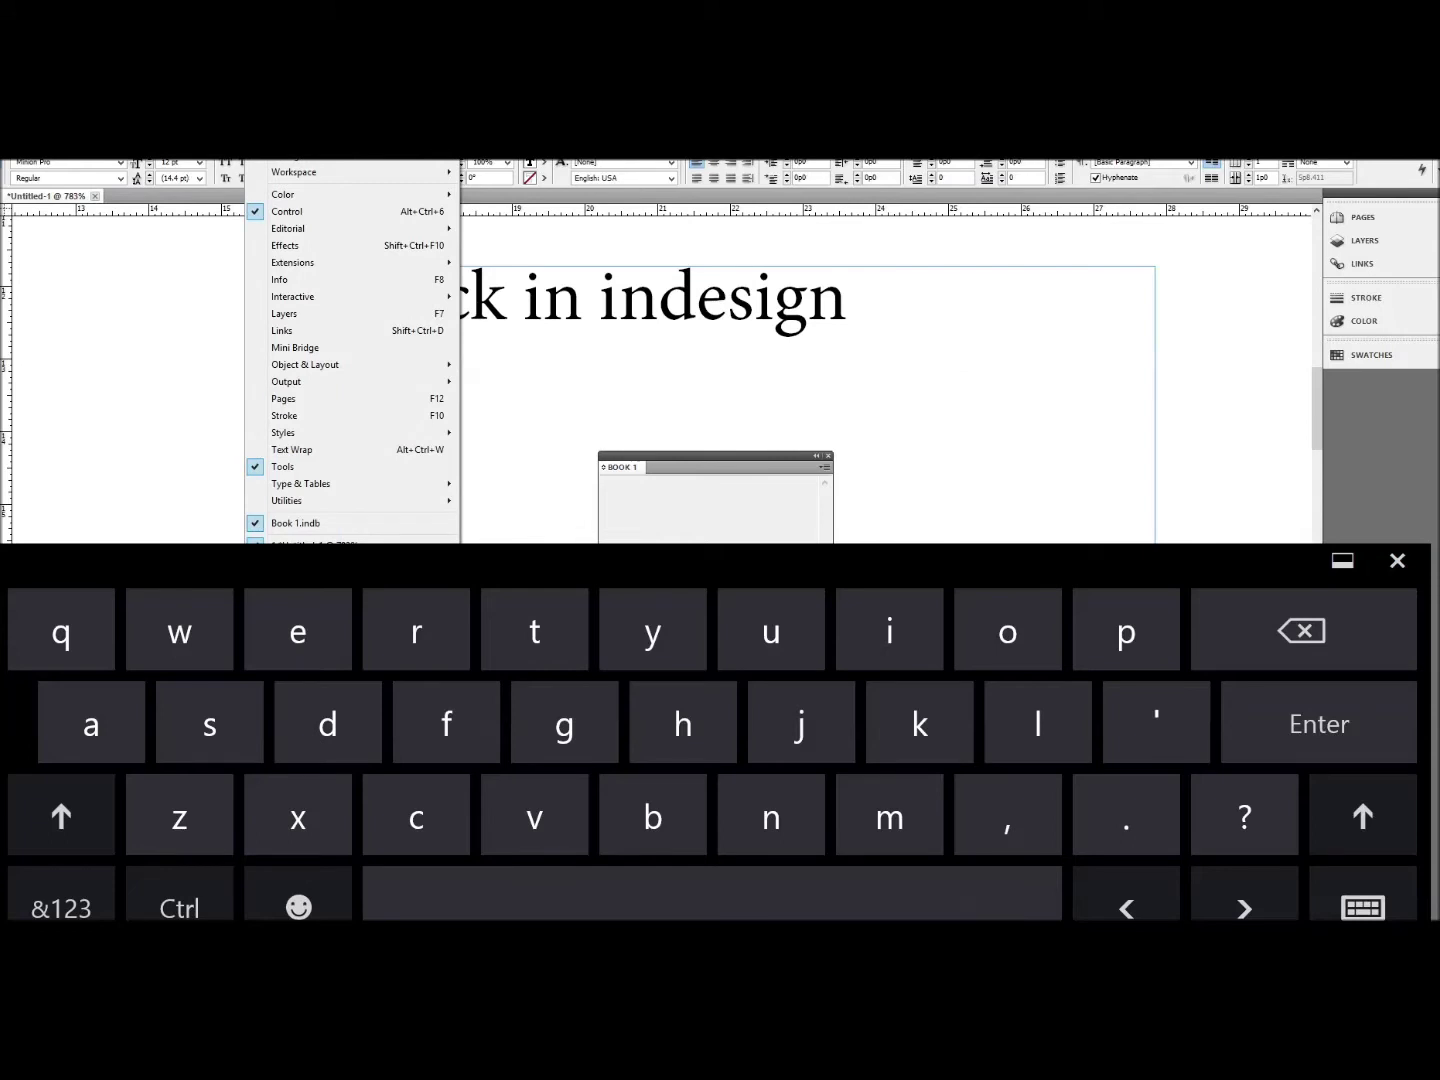
key(Down)
key(Up)
key(Escape)
key(ctrl+w)
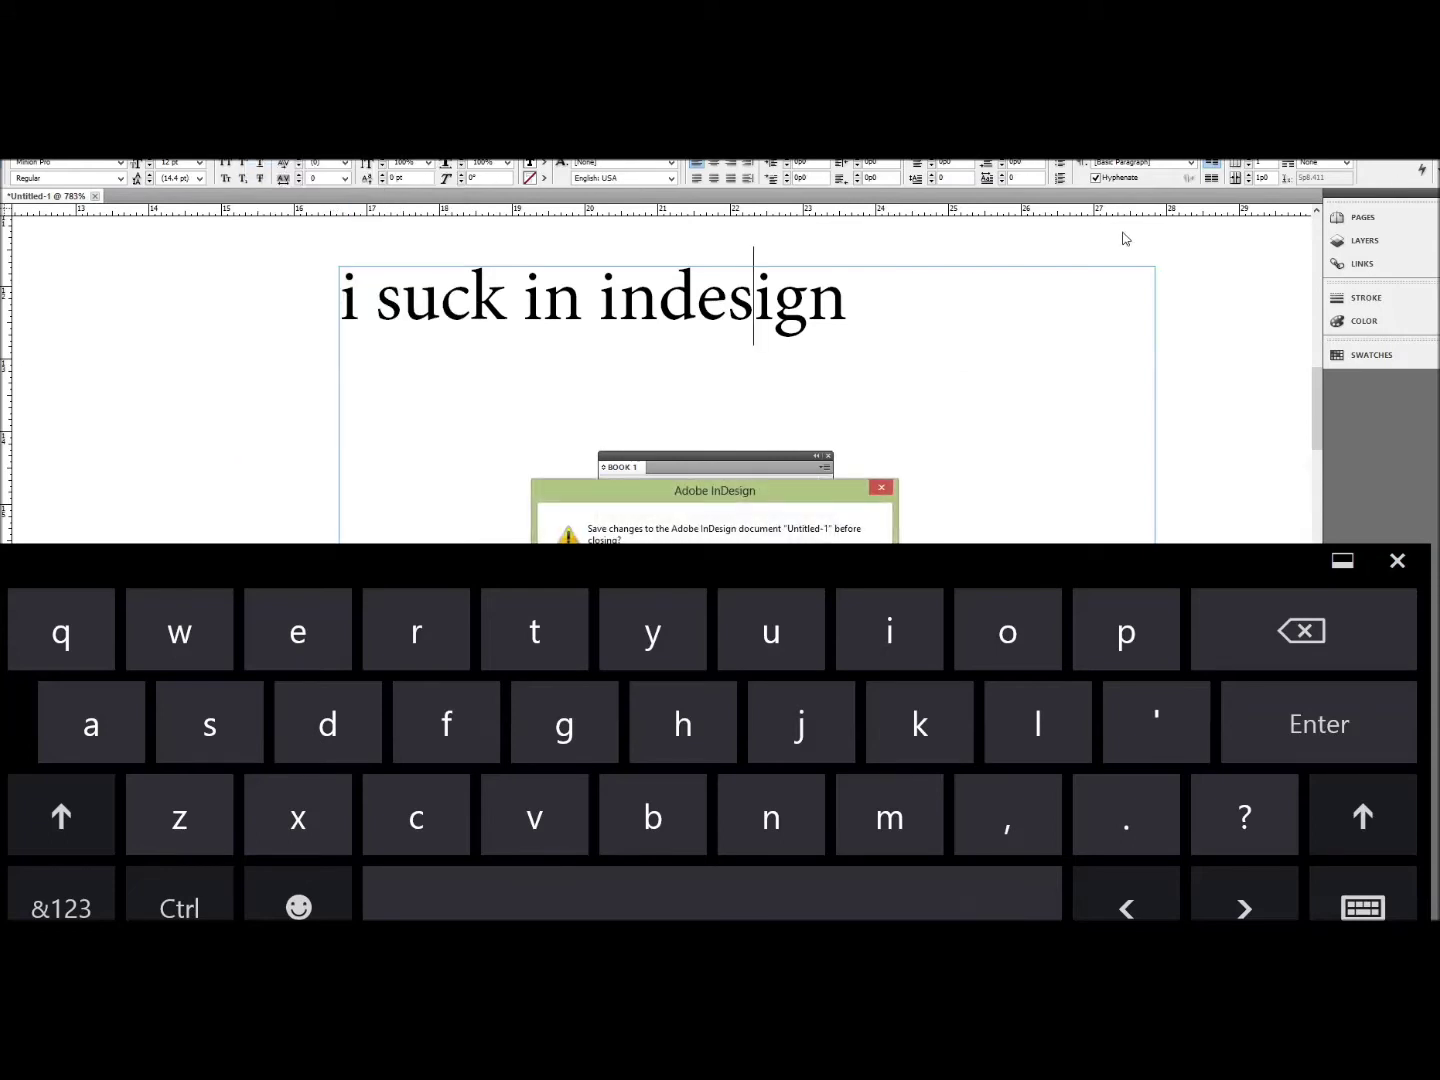
Move the save prompt aside and close Untitled-1 without saving
drag(735, 494, 802, 307)
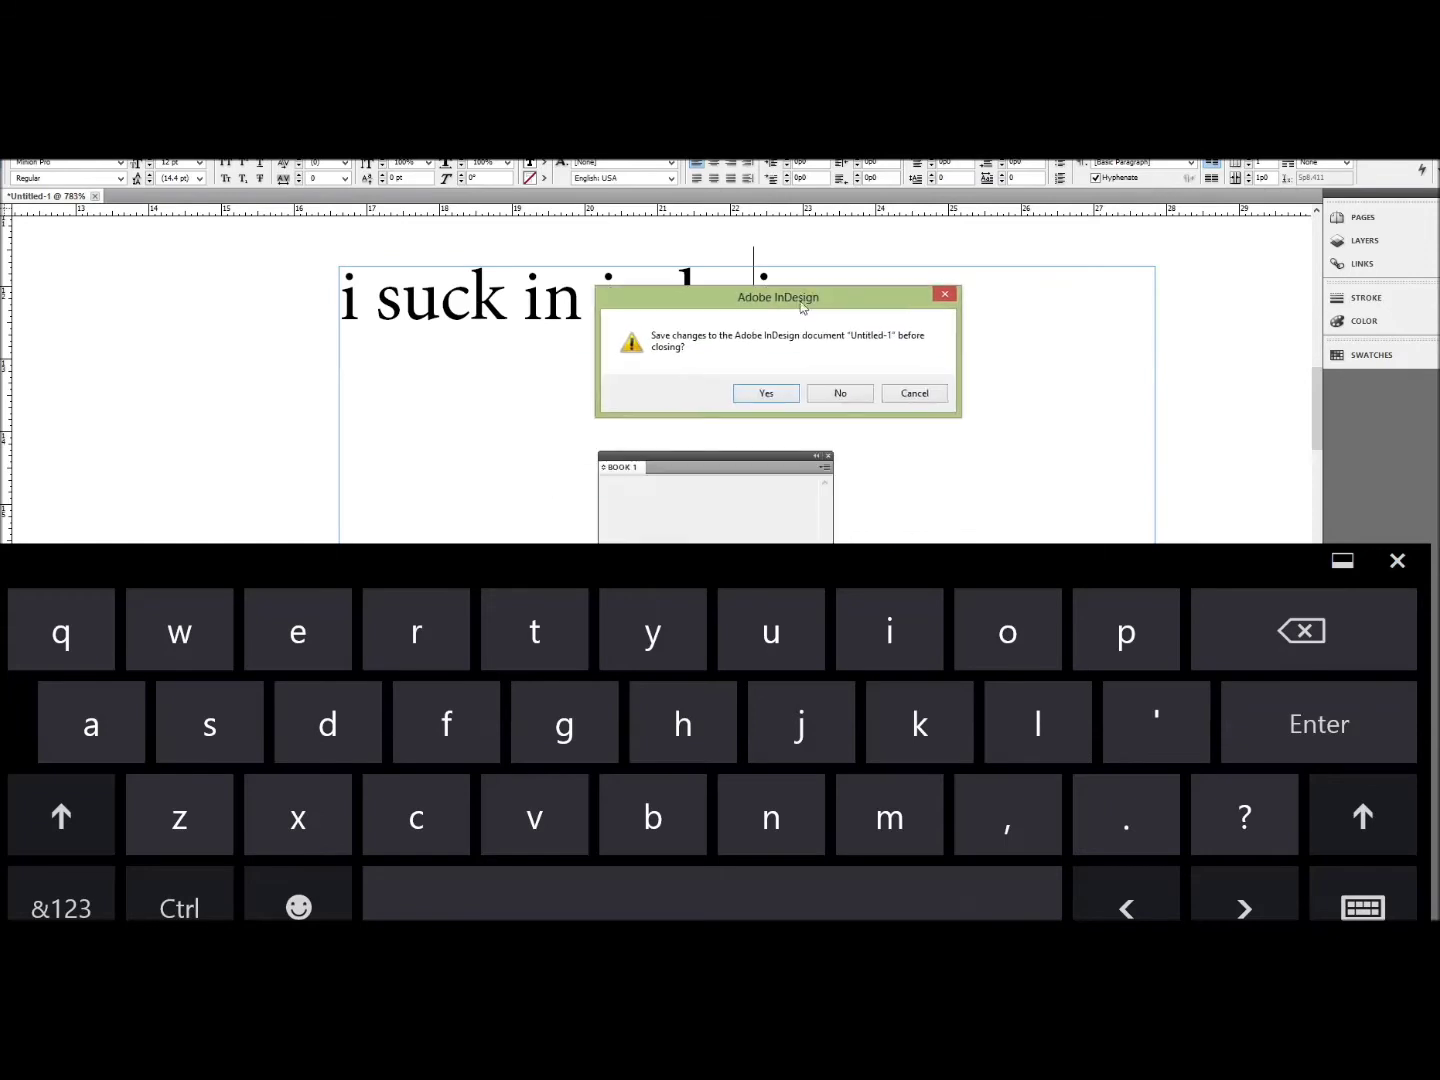
click(846, 396)
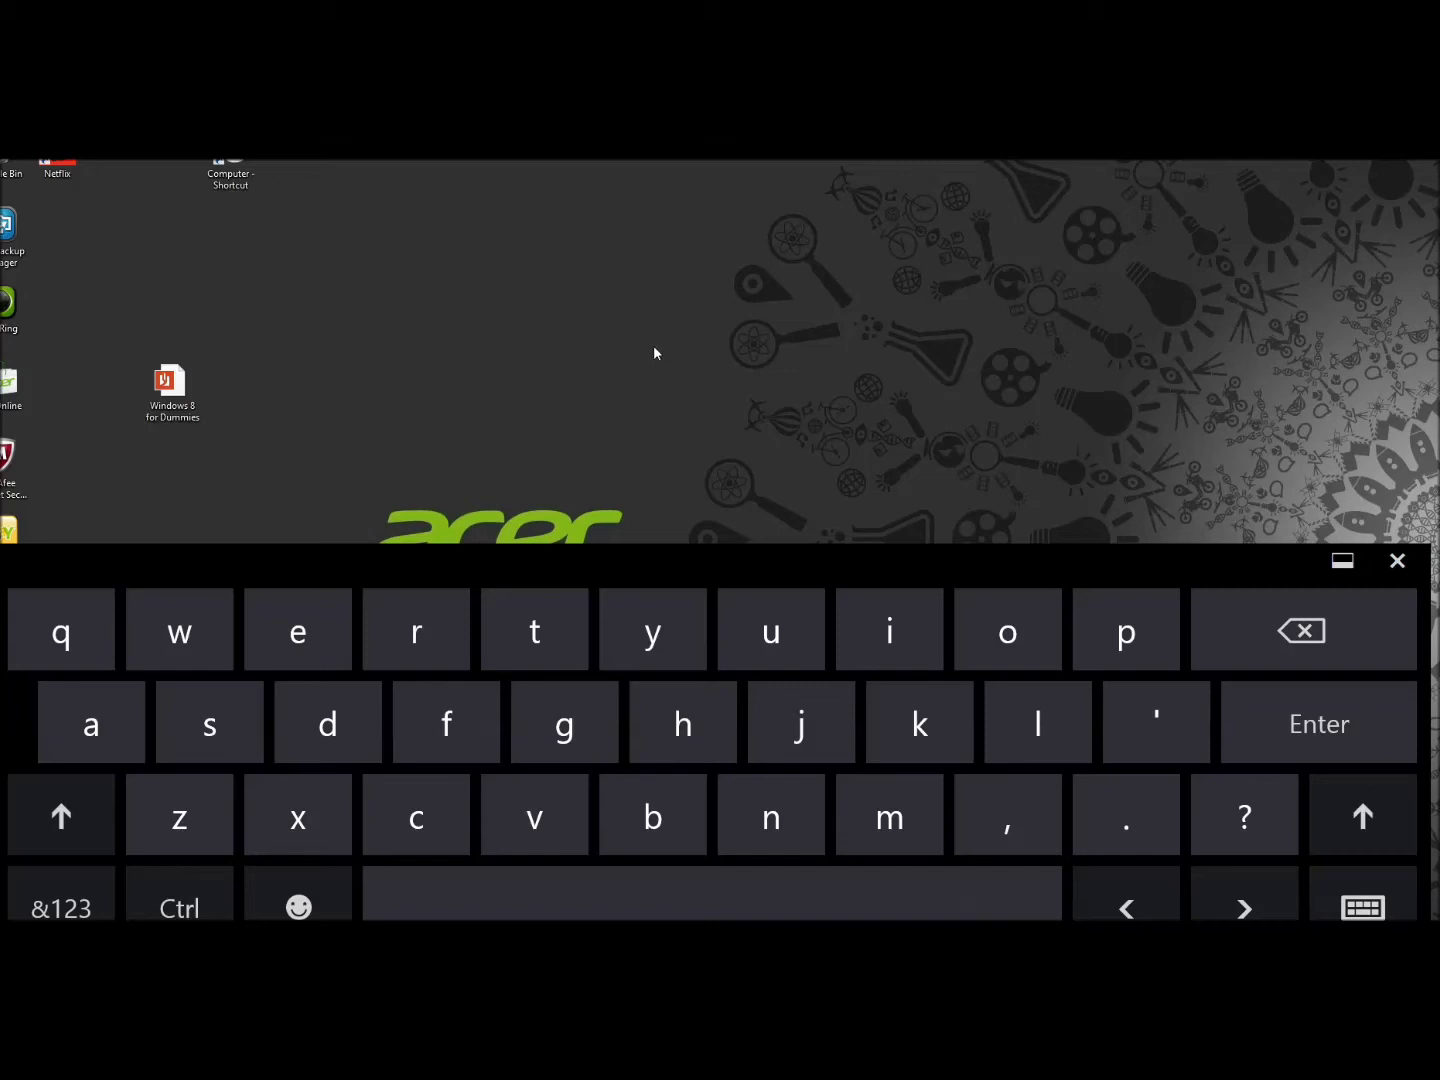
Return to the Start screen, scroll to the Adobe tiles, and launch Photoshop CS5
key(super)
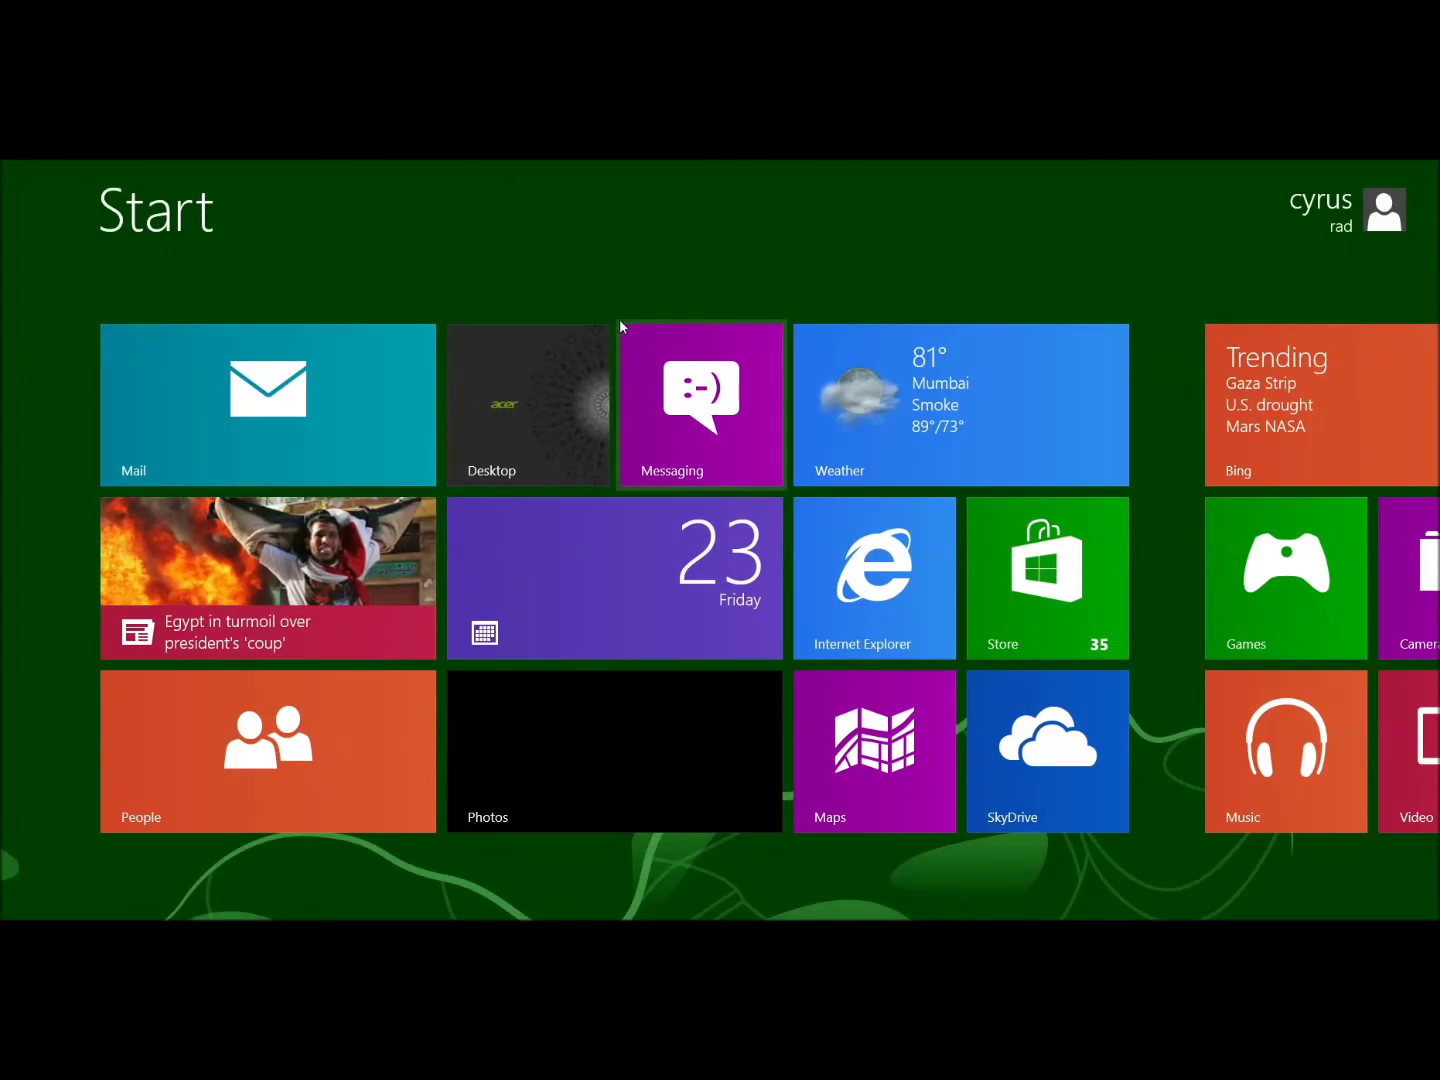
scroll(723, 337, down, 10)
scroll(1092, 535, down, 3)
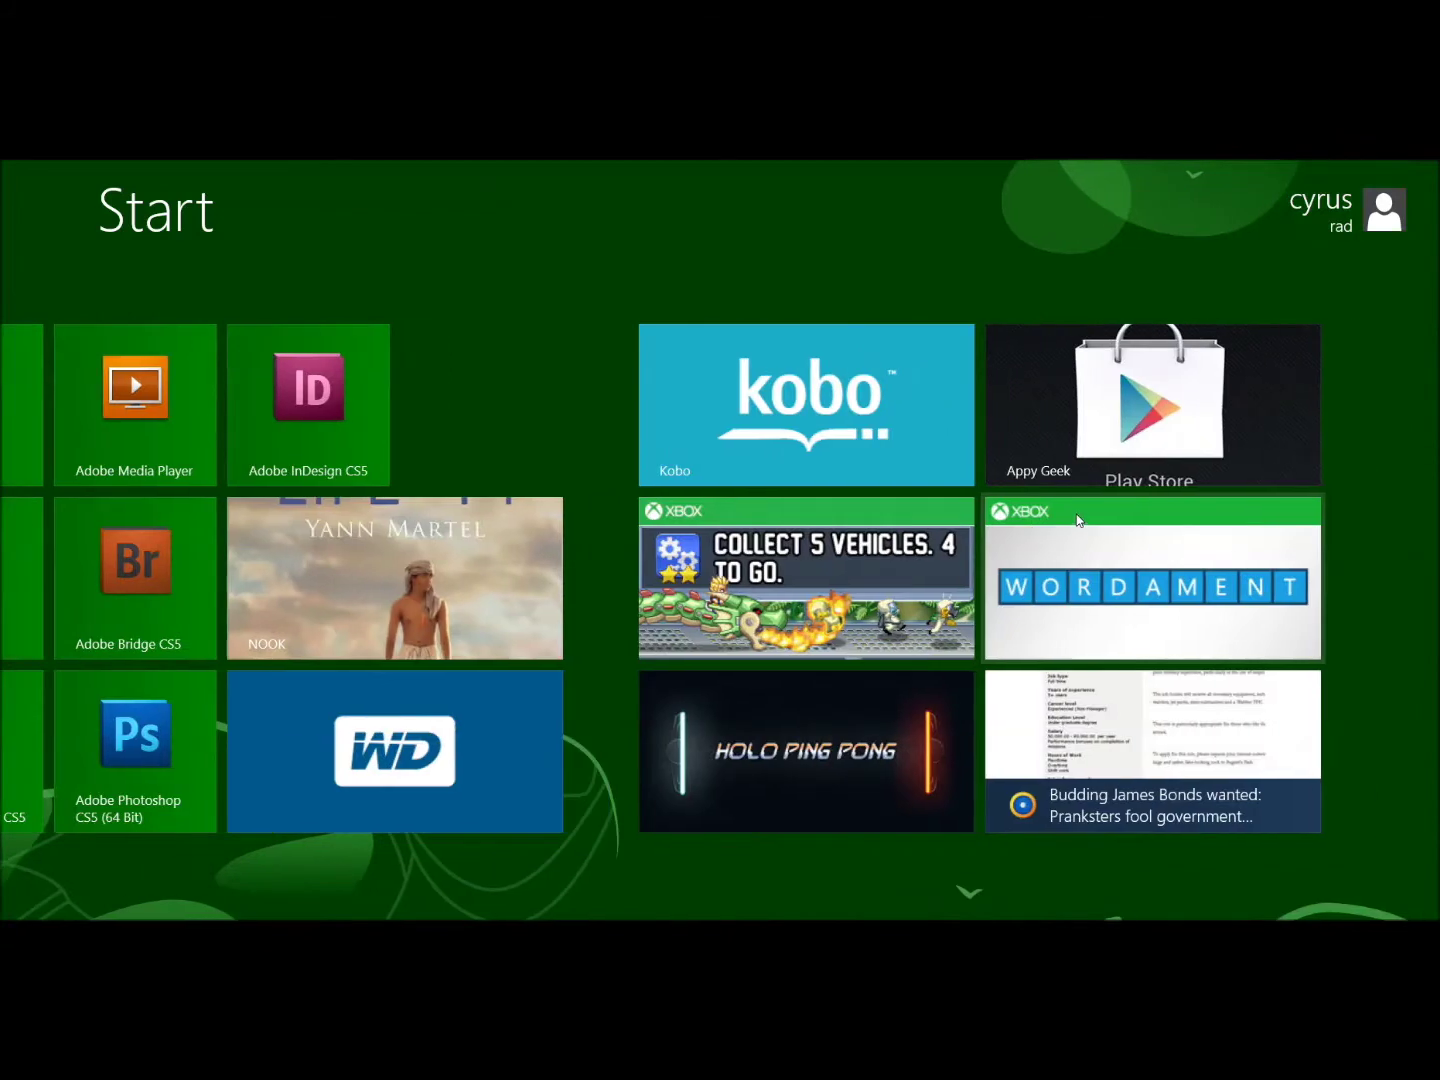
scroll(536, 531, up, 3)
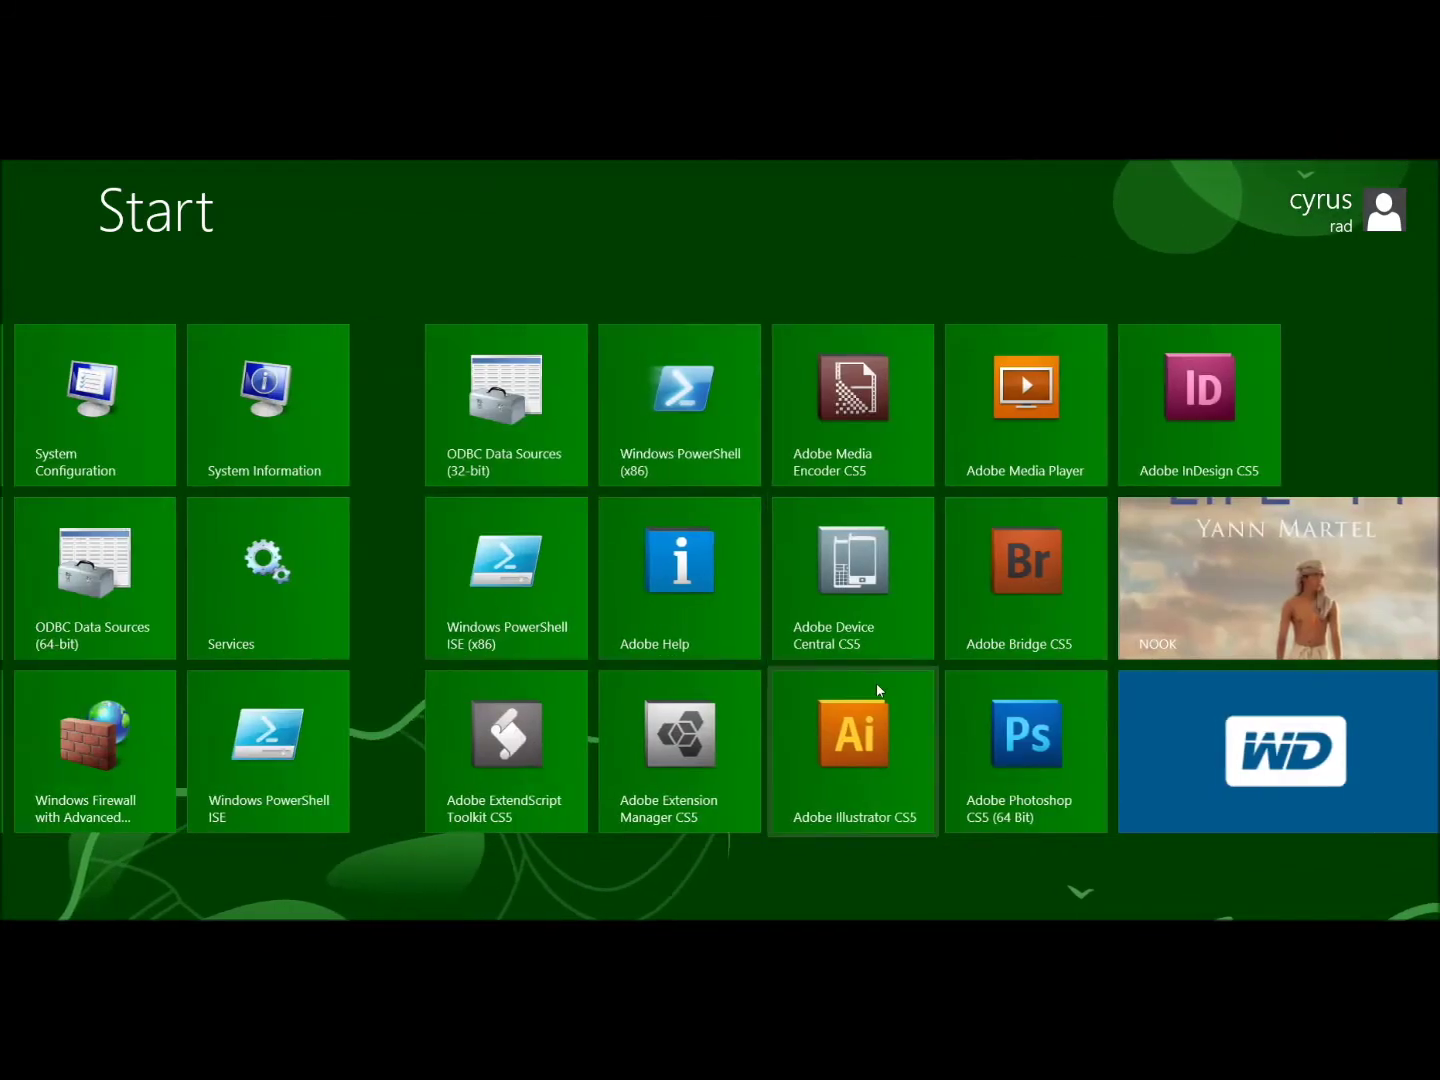
click(1011, 753)
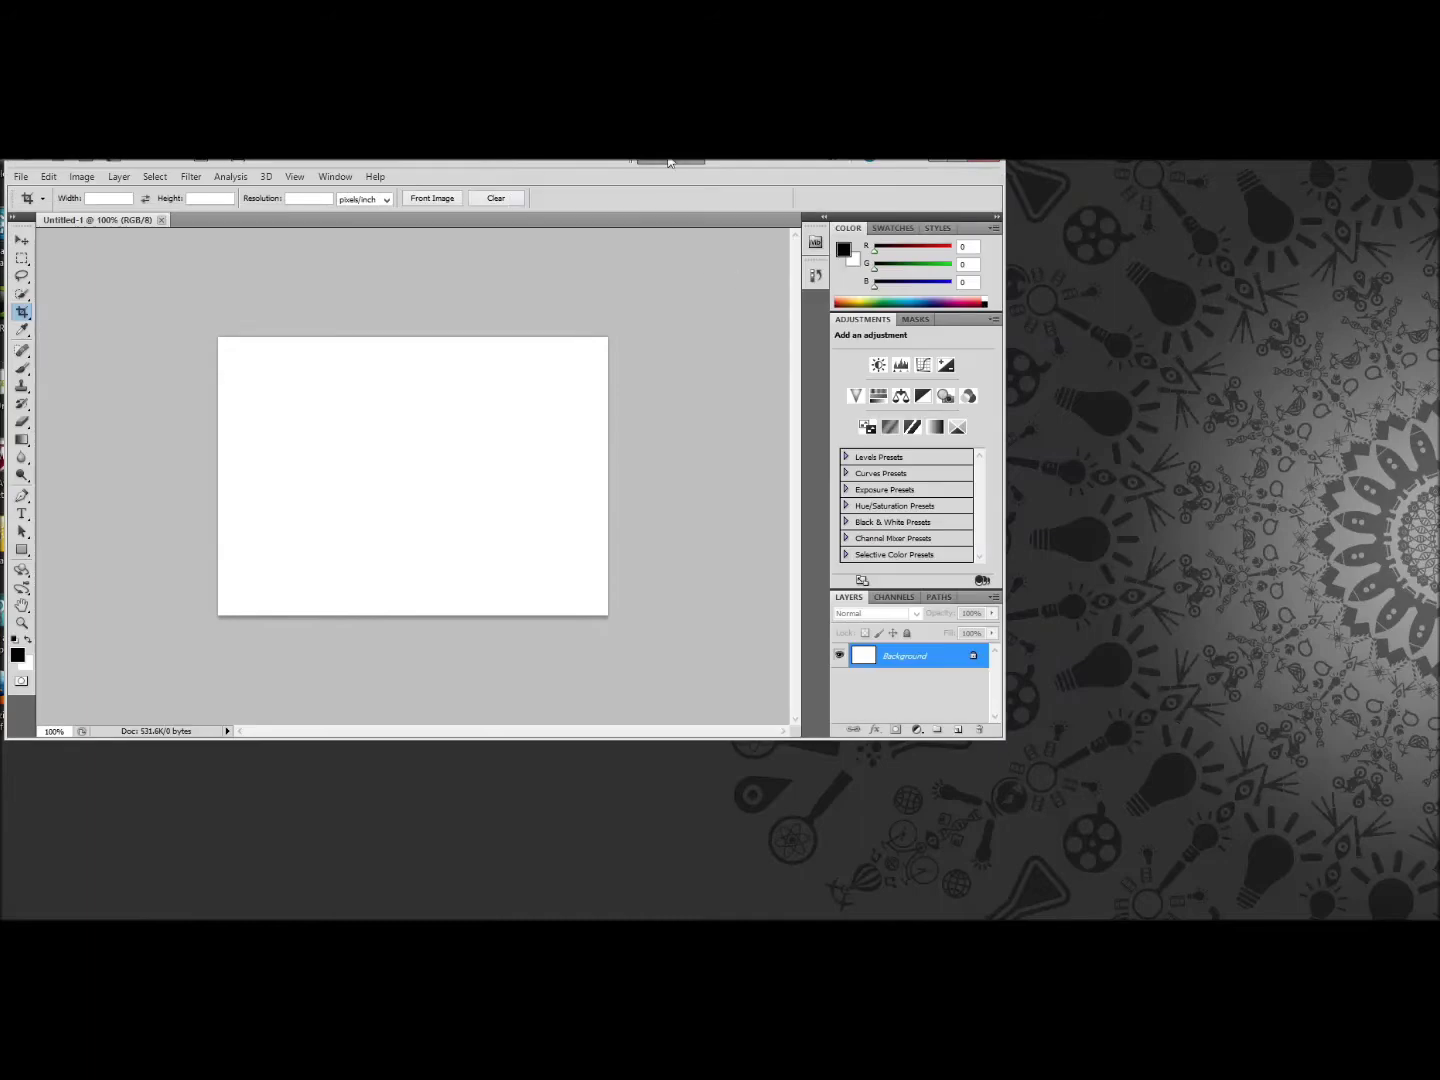
Center the Photoshop window and paint a wavy stroke with the Spot Healing Brush
drag(584, 158, 796, 234)
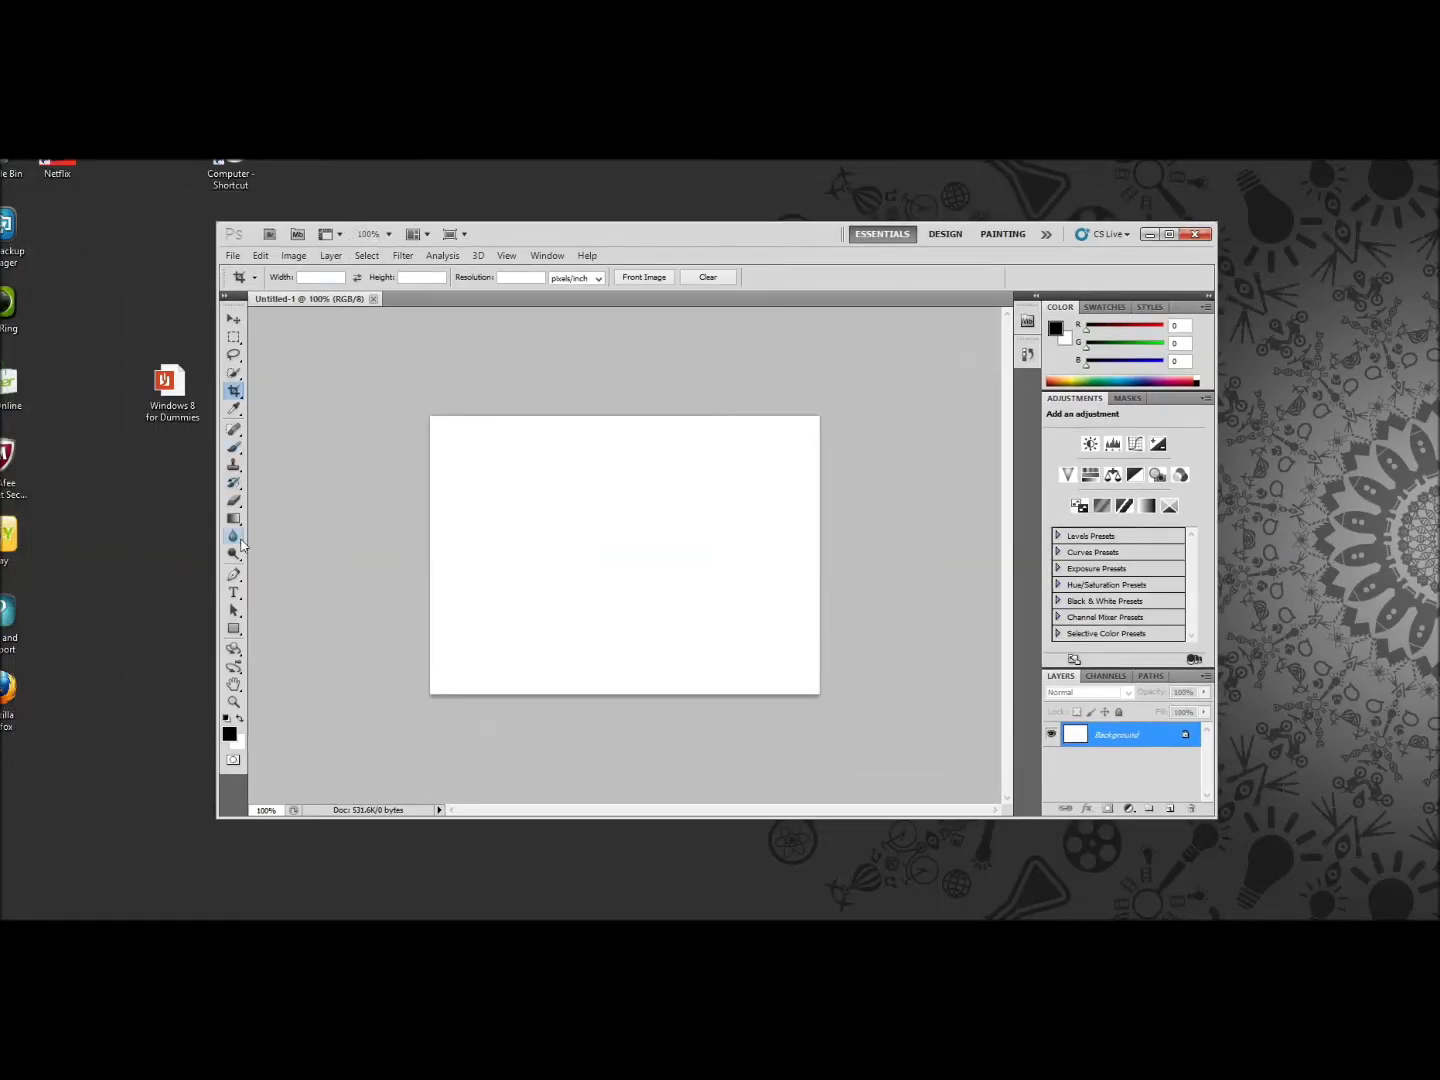
click(233, 432)
mouse_move(474, 510)
mouse_down()
mouse_move(502, 493)
mouse_move(538, 501)
mouse_move(562, 553)
mouse_move(603, 583)
mouse_move(631, 575)
mouse_move(643, 516)
mouse_move(681, 496)
mouse_move(787, 530)
mouse_up()
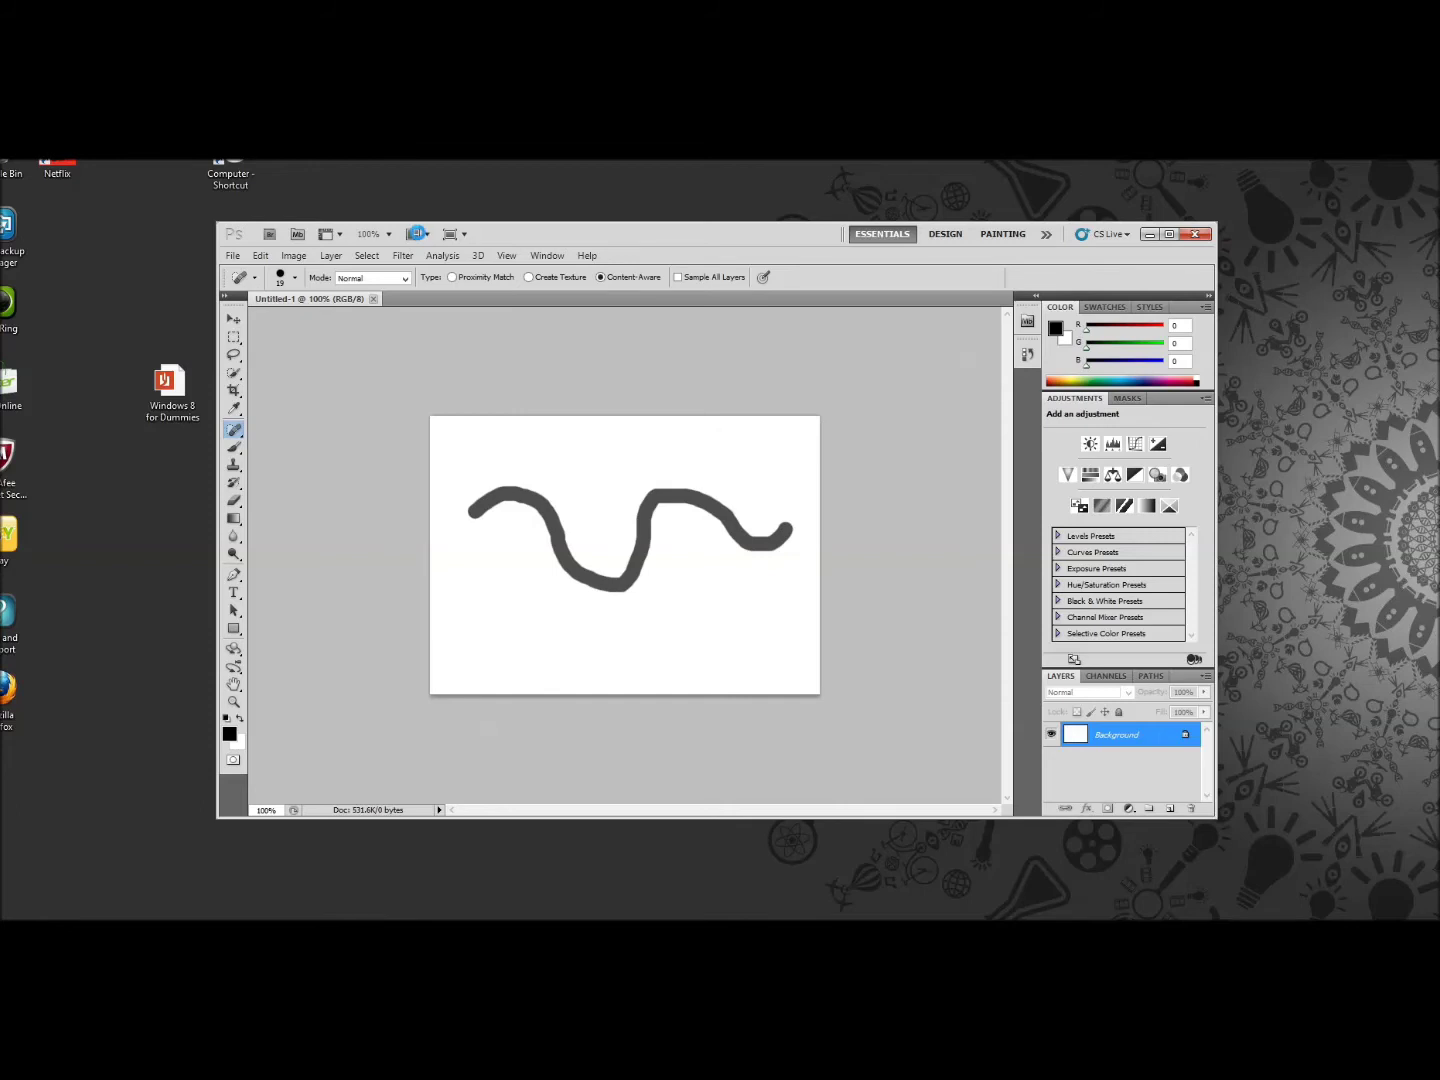
Browse the Arrange Documents, View and Analysis menus, then switch focus to the desktop
click(416, 234)
click(563, 267)
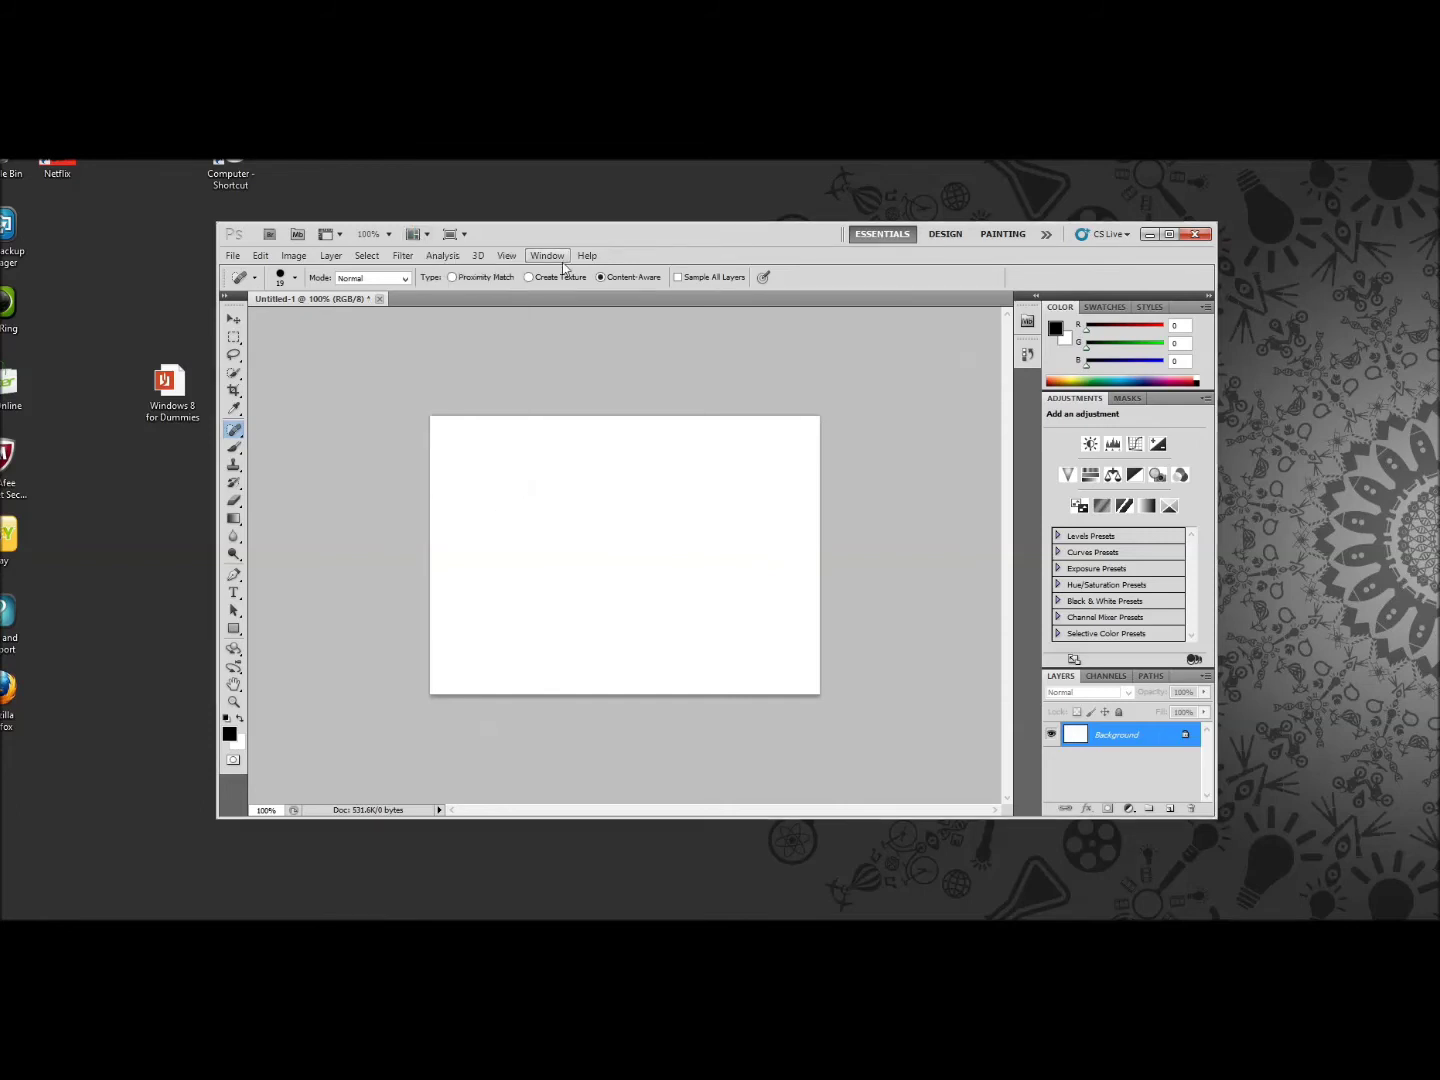
click(506, 255)
mouse_move(443, 258)
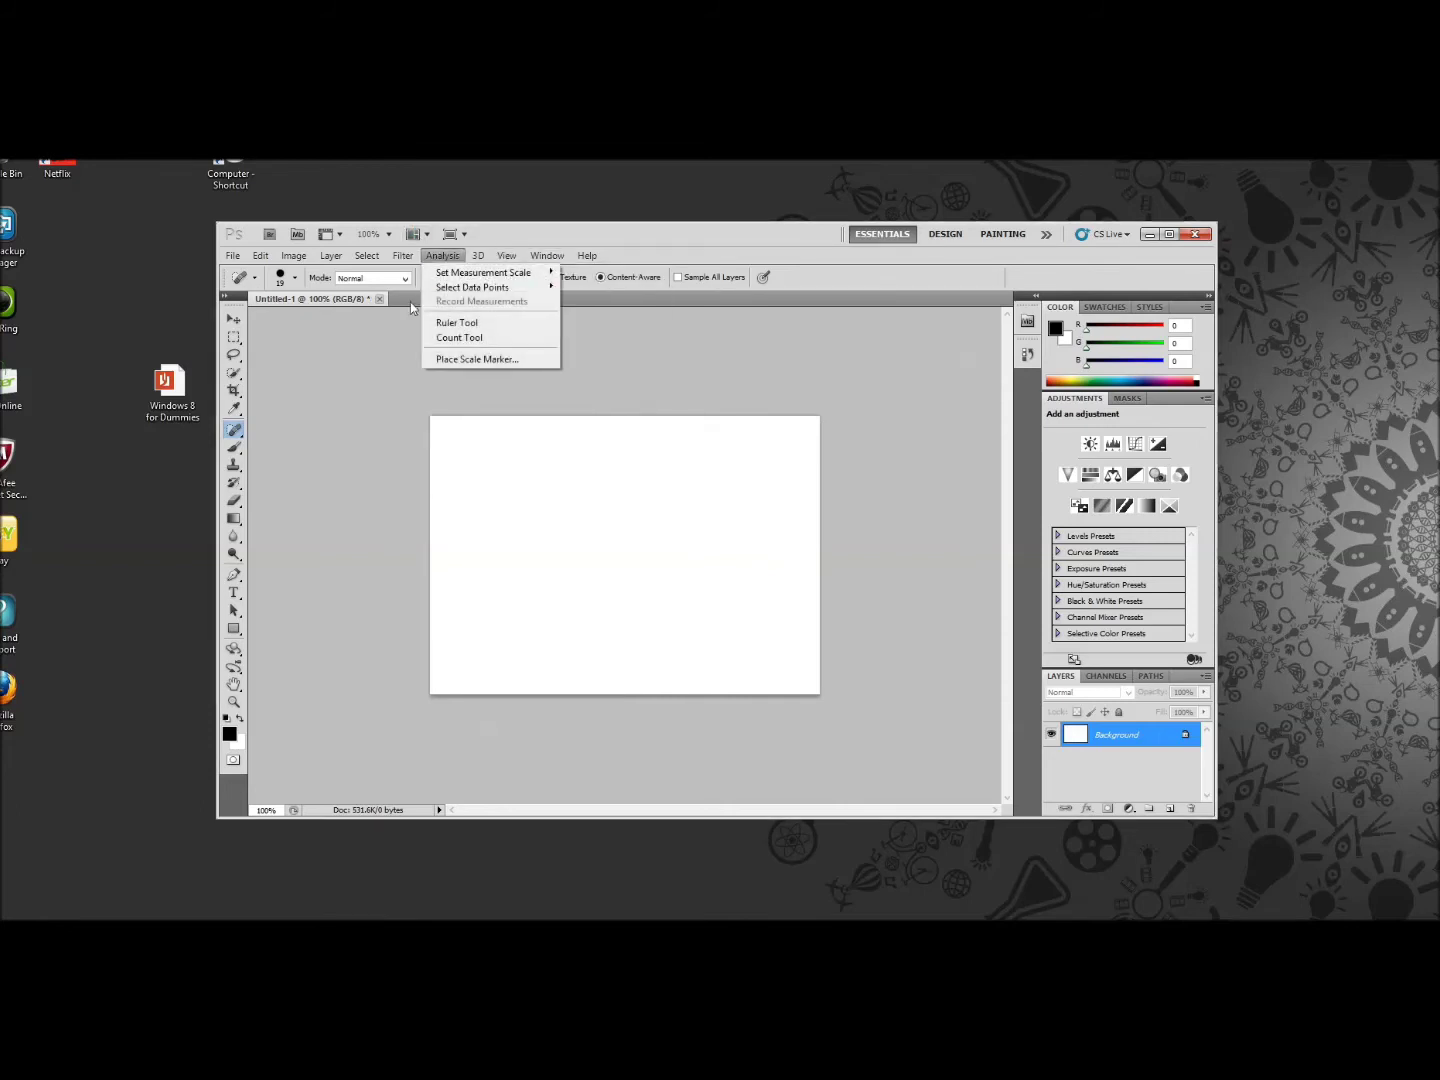
click(1340, 422)
Reach the Screen Resolution page from the desktop through Personalize and Display
right_click(1343, 422)
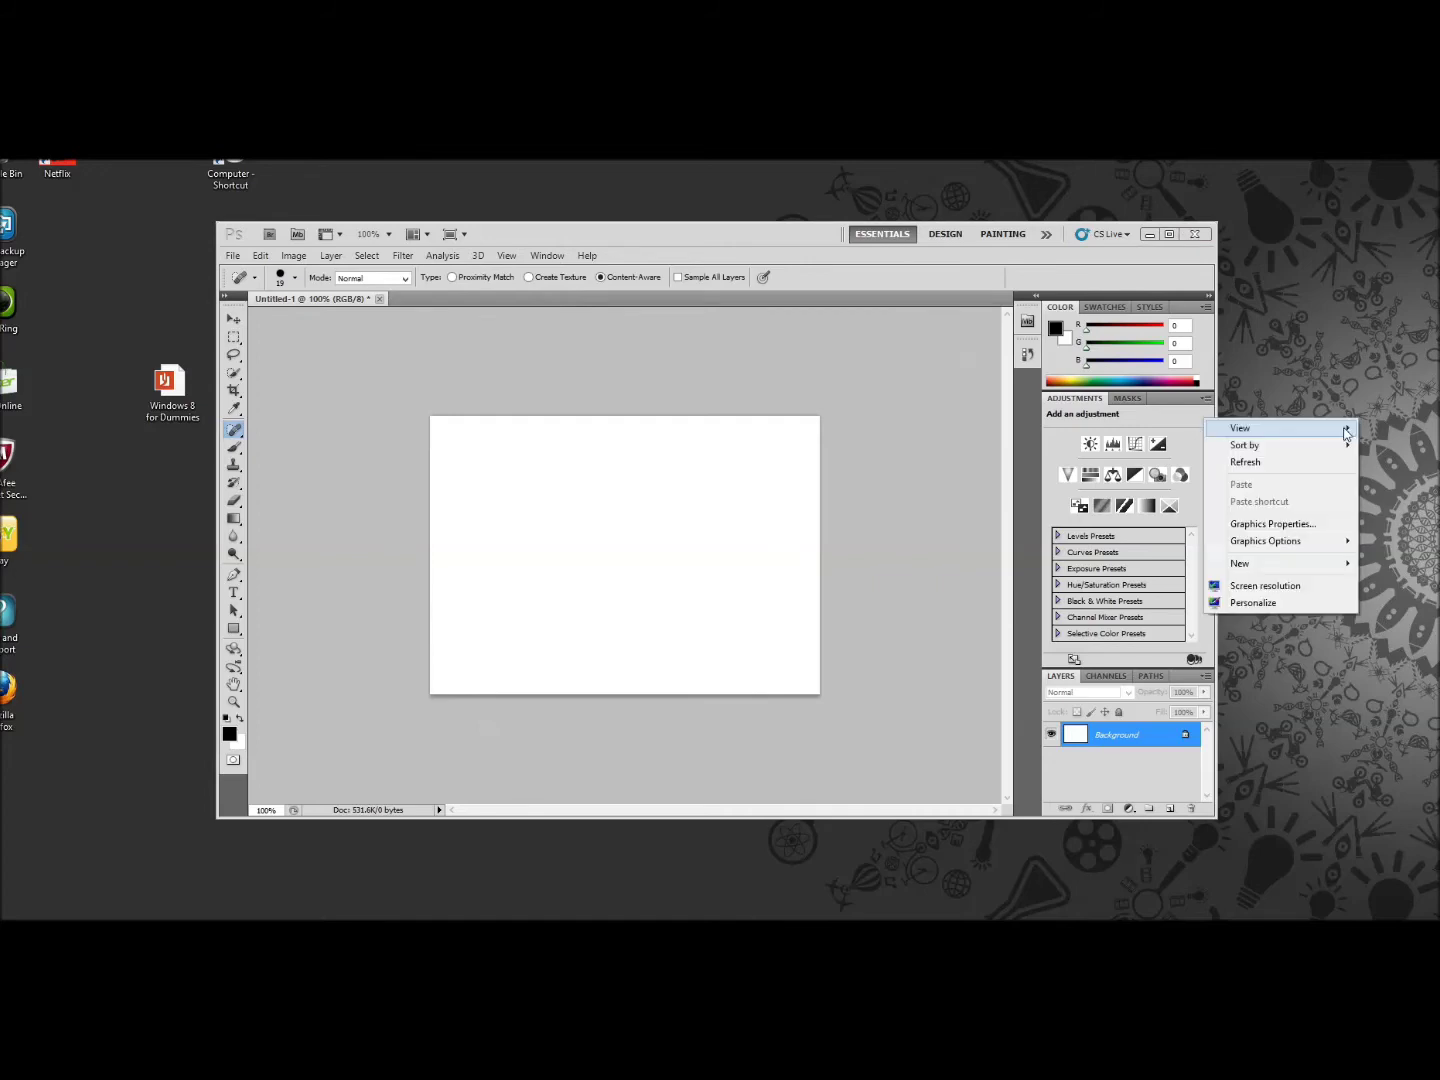
click(1304, 606)
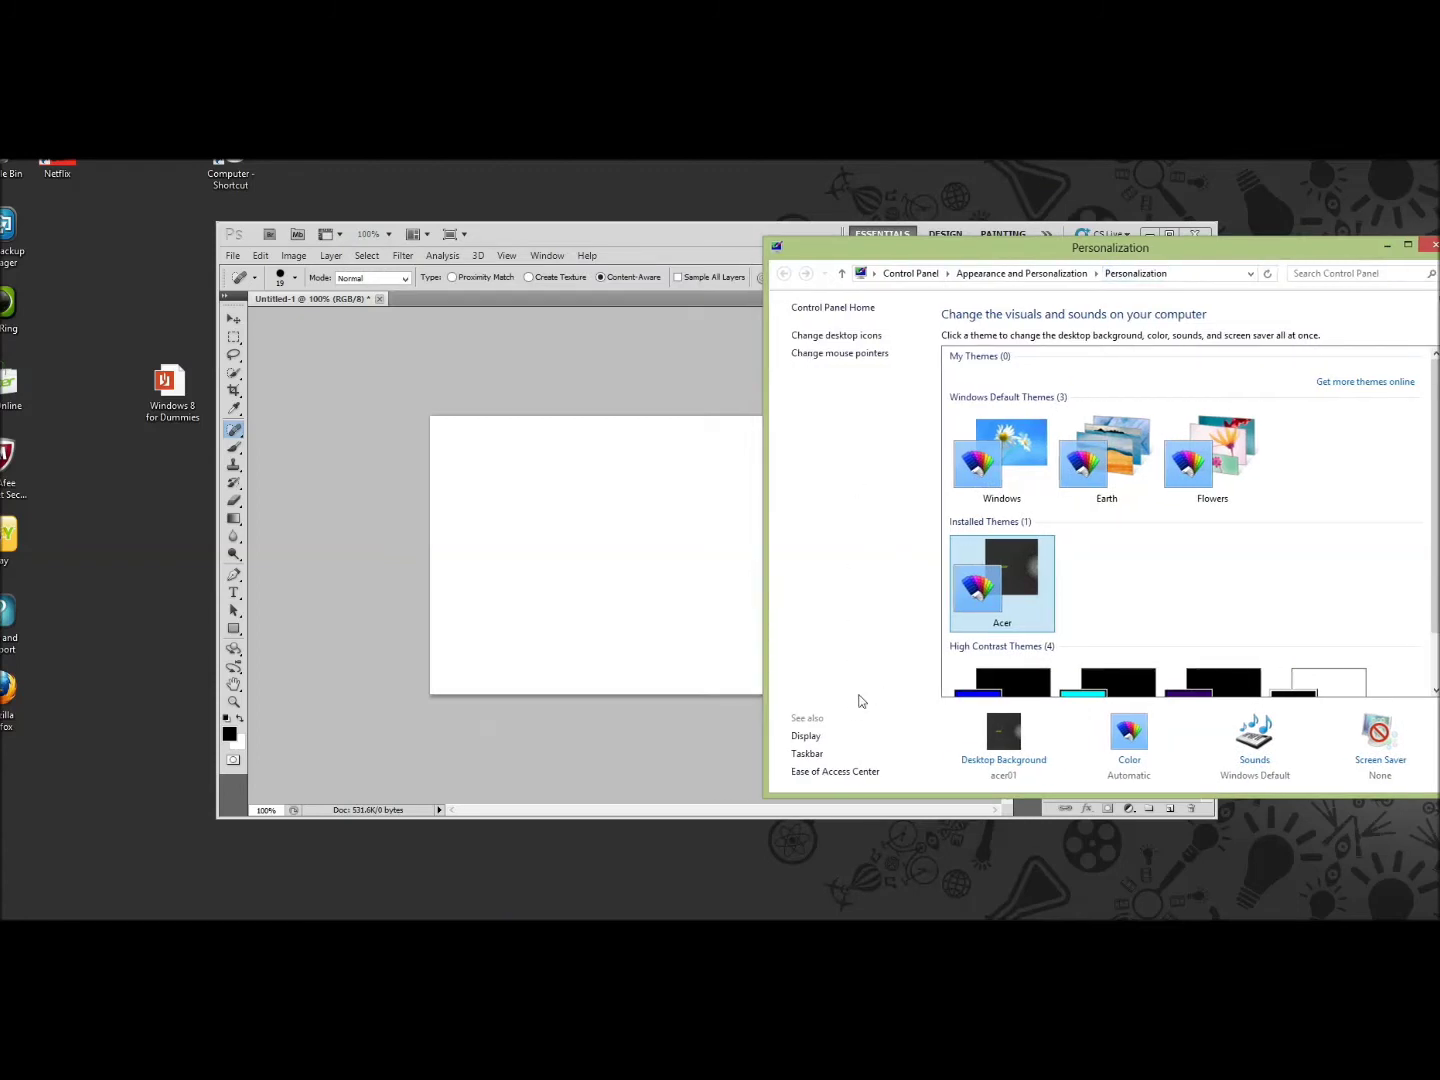
click(808, 736)
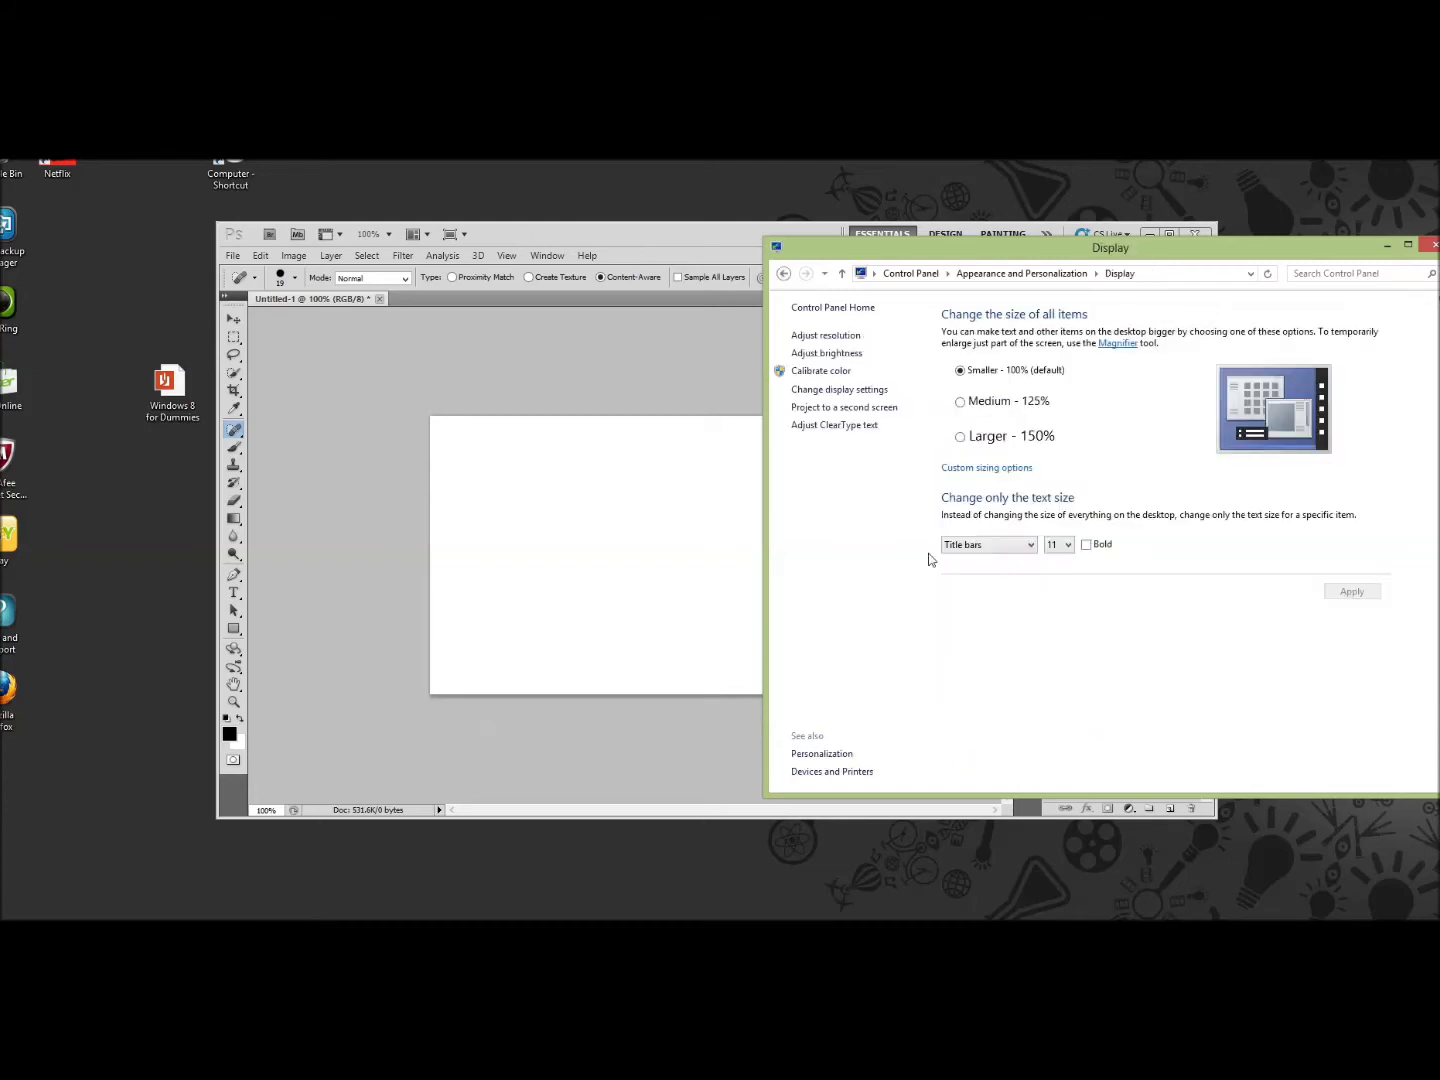
click(861, 392)
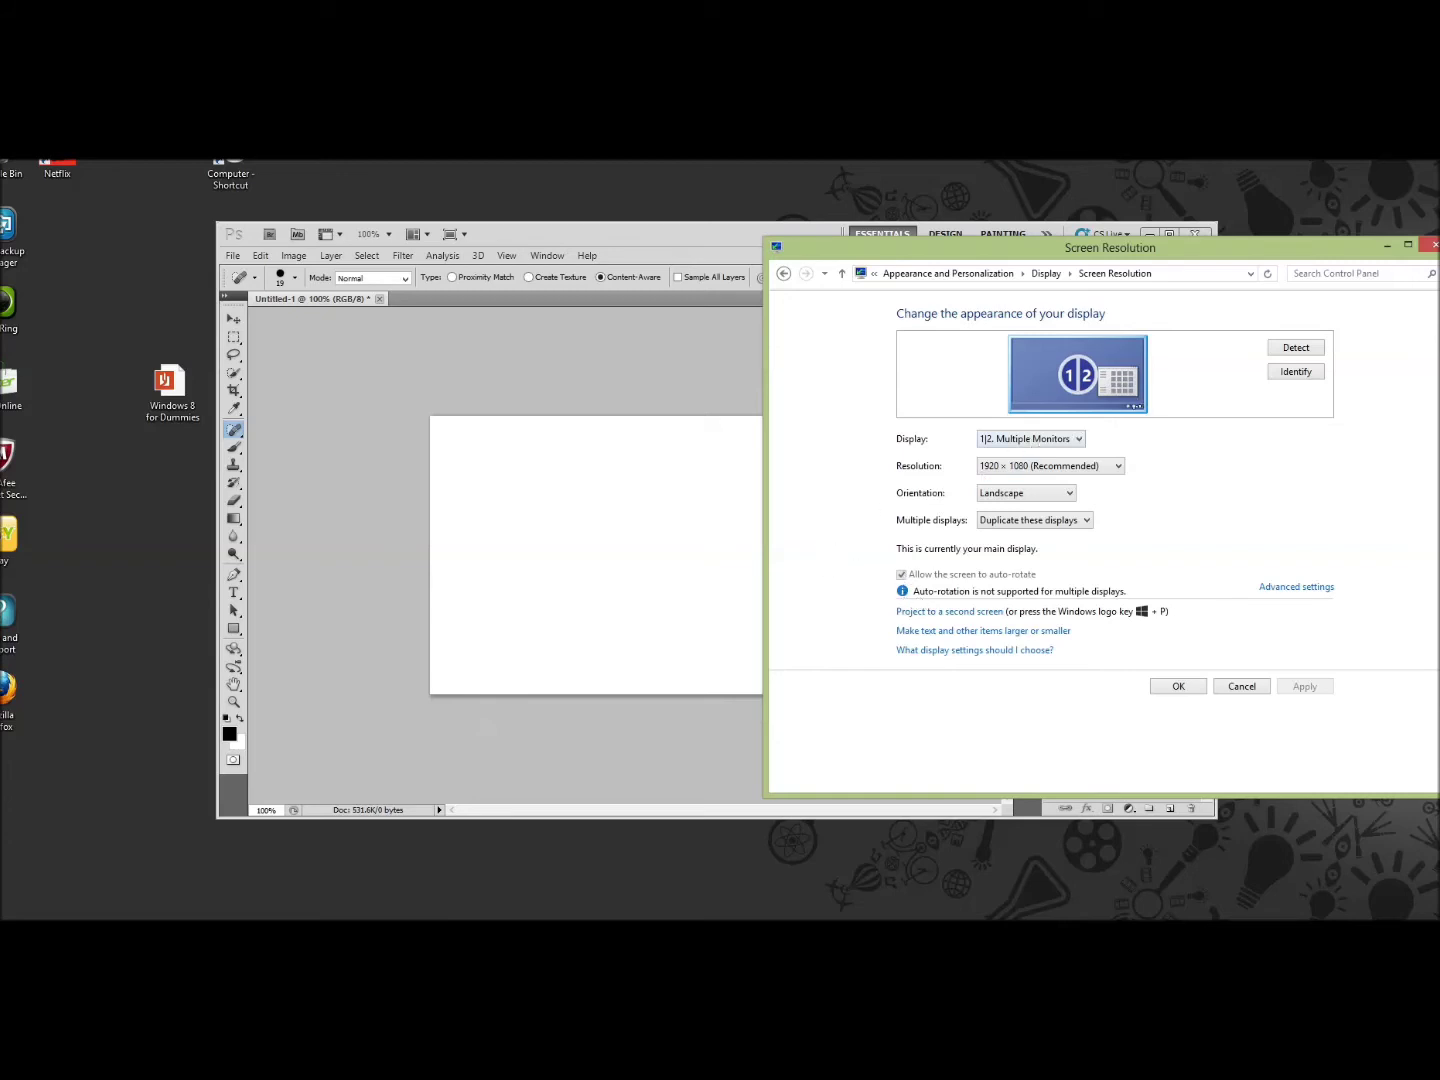
Lower the duplicated displays' resolution to 1600 × 900 and keep the change
click(1118, 467)
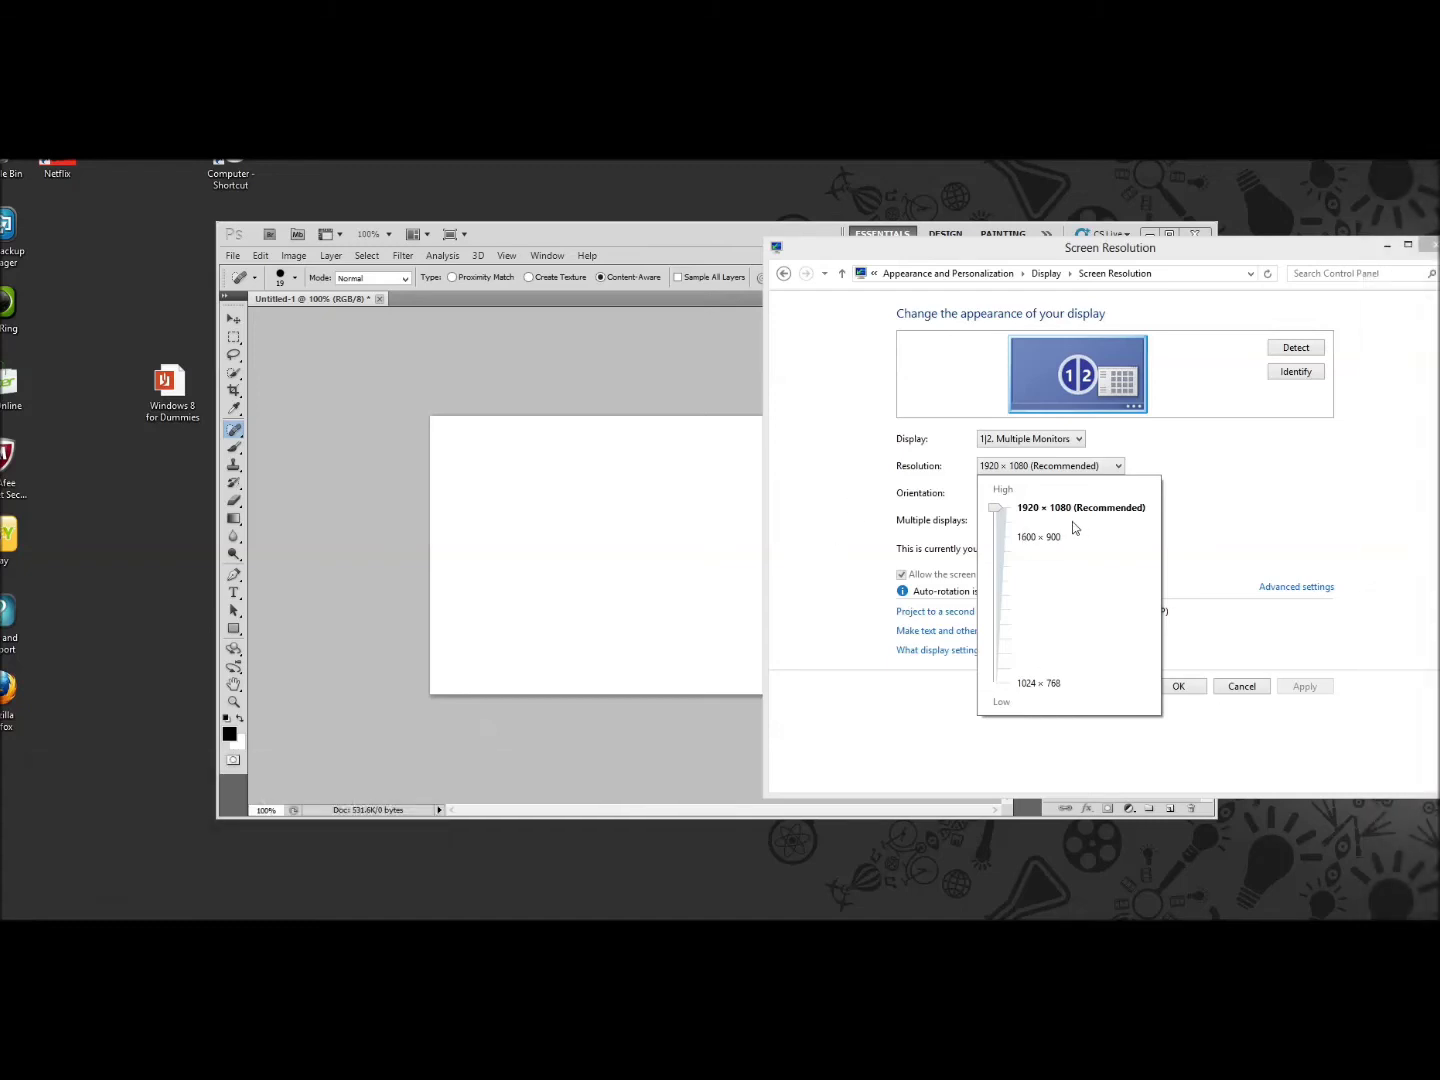
drag(998, 509, 998, 540)
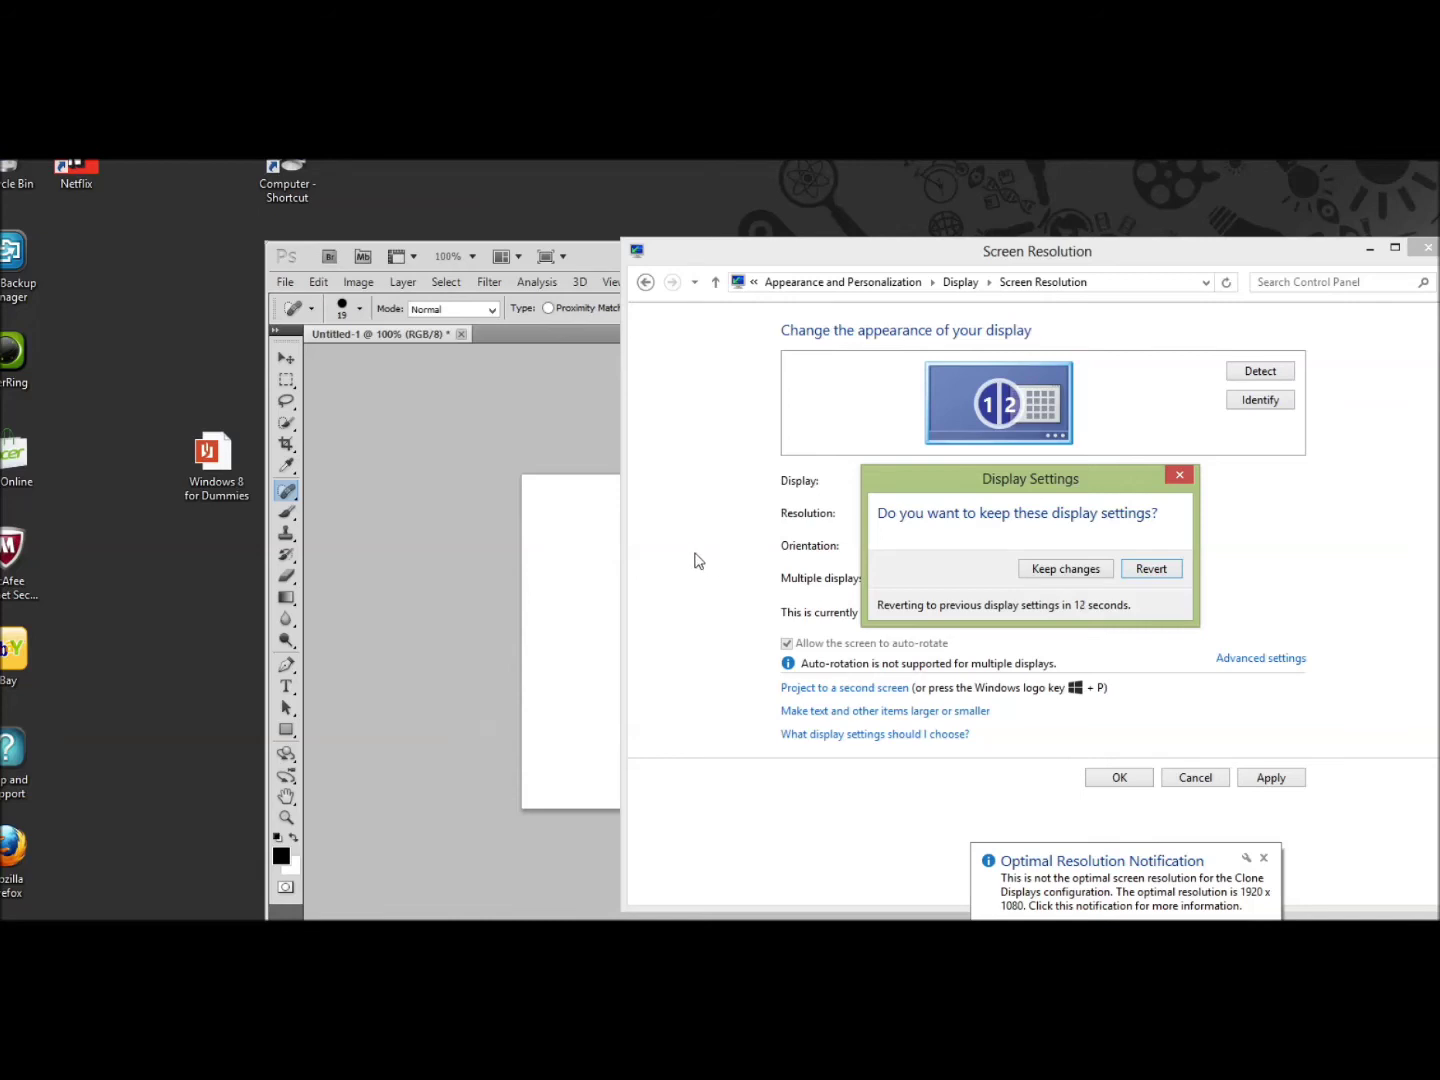
click(1067, 569)
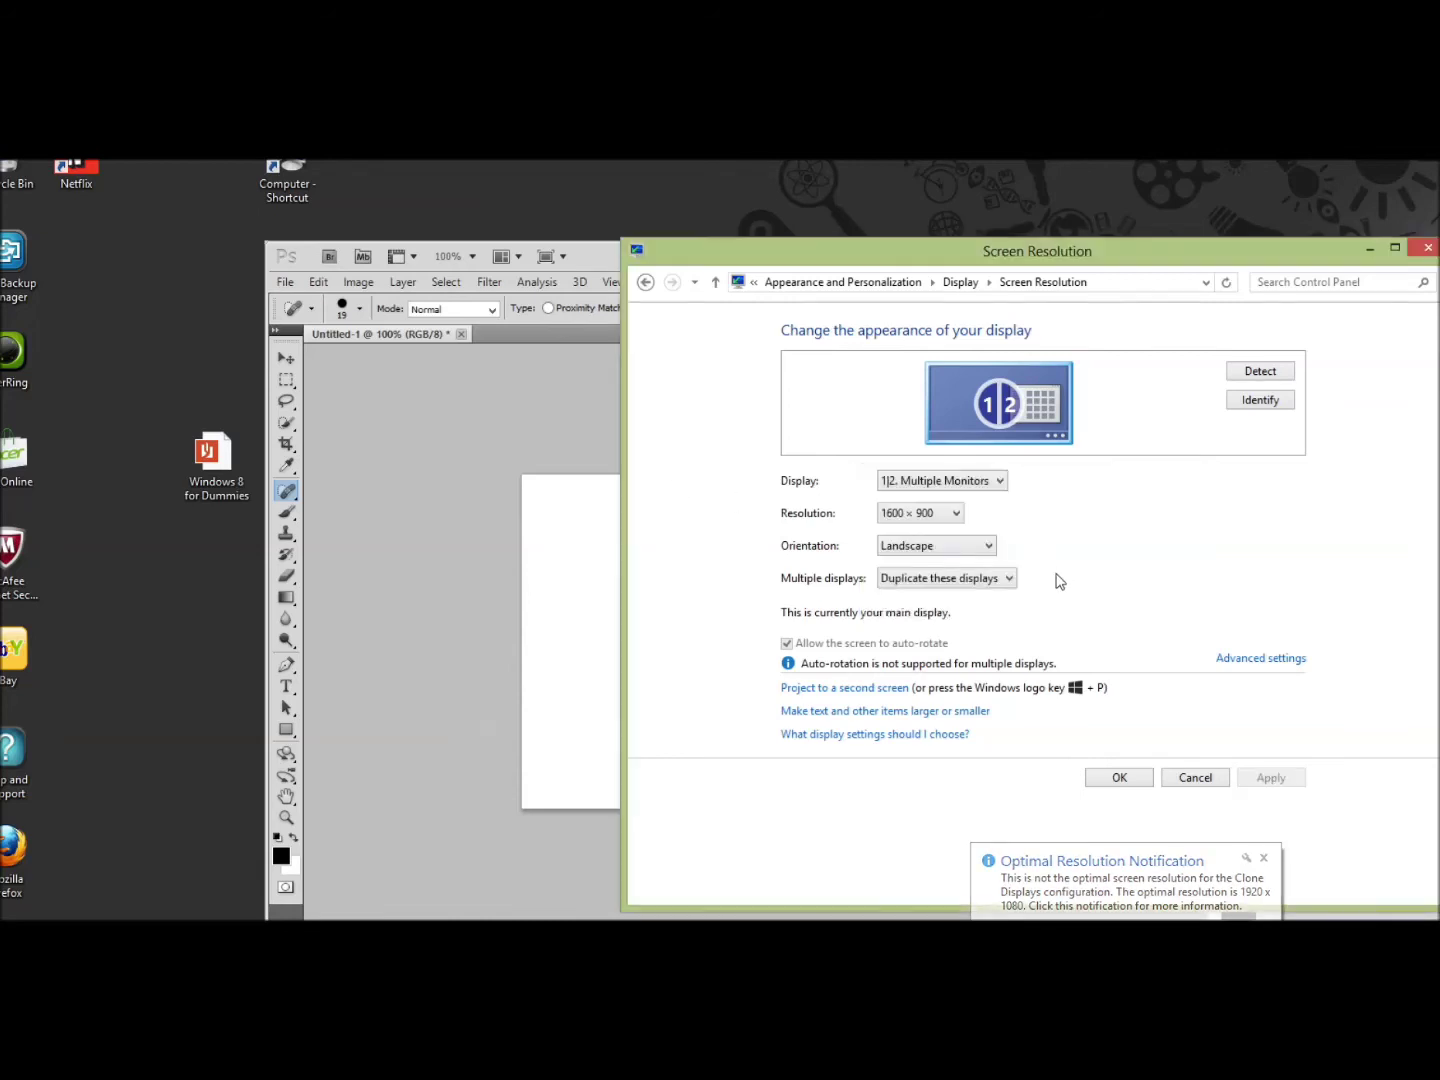
Restore the resolution to 1920 × 1080 (Recommended), apply it and keep the change
click(950, 513)
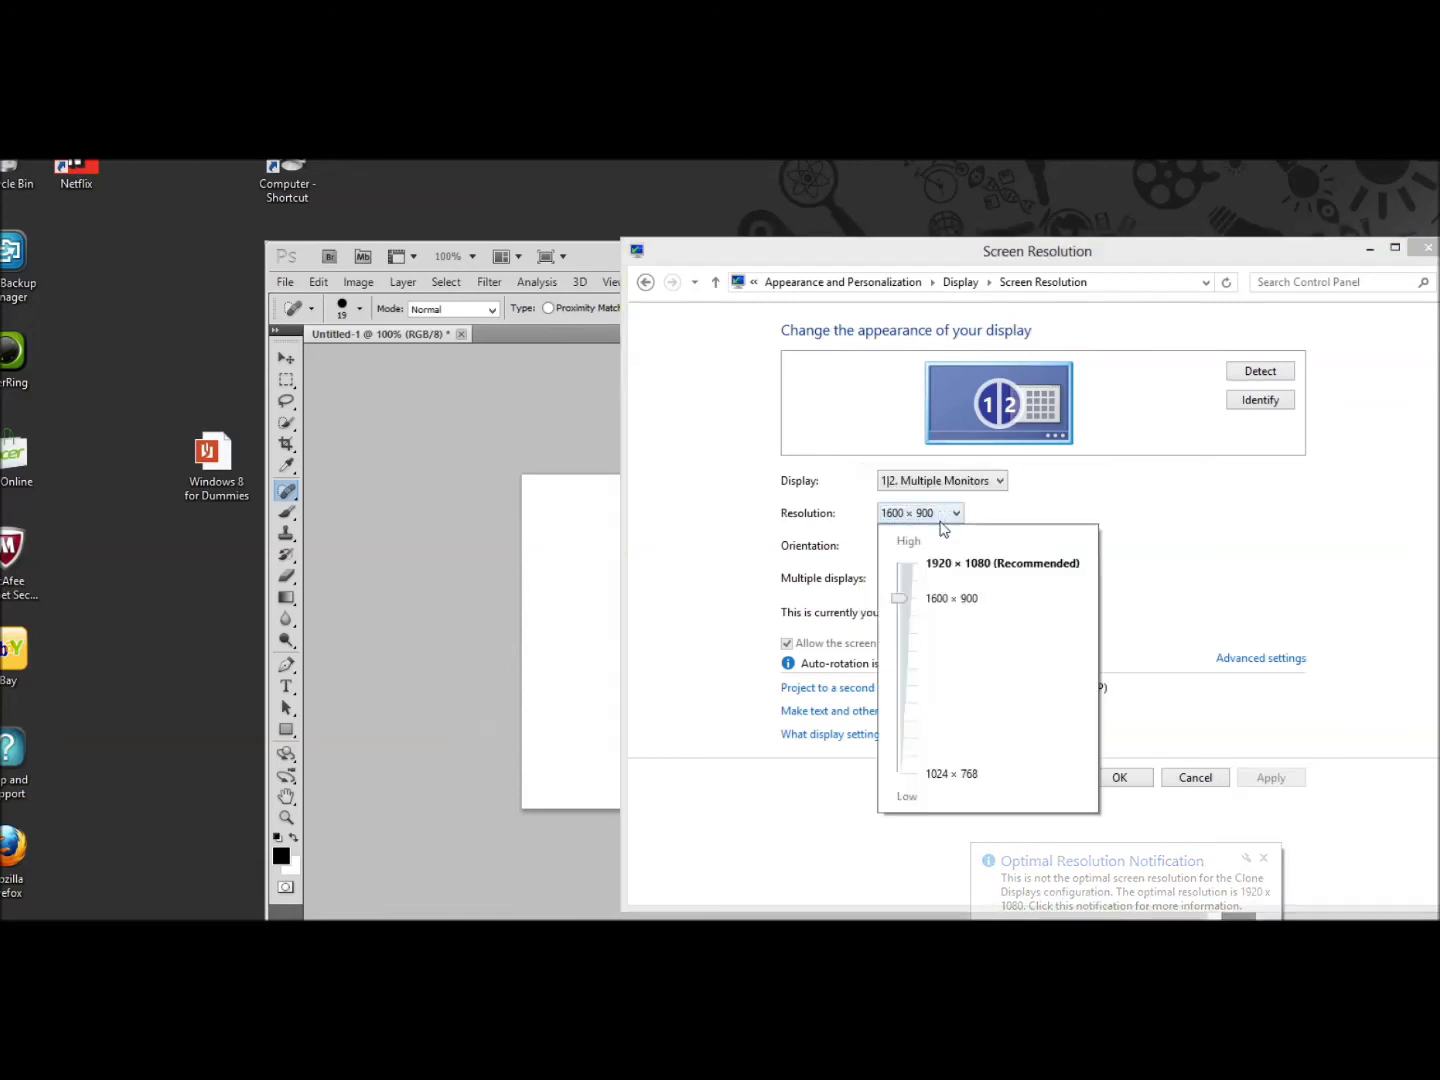
click(911, 568)
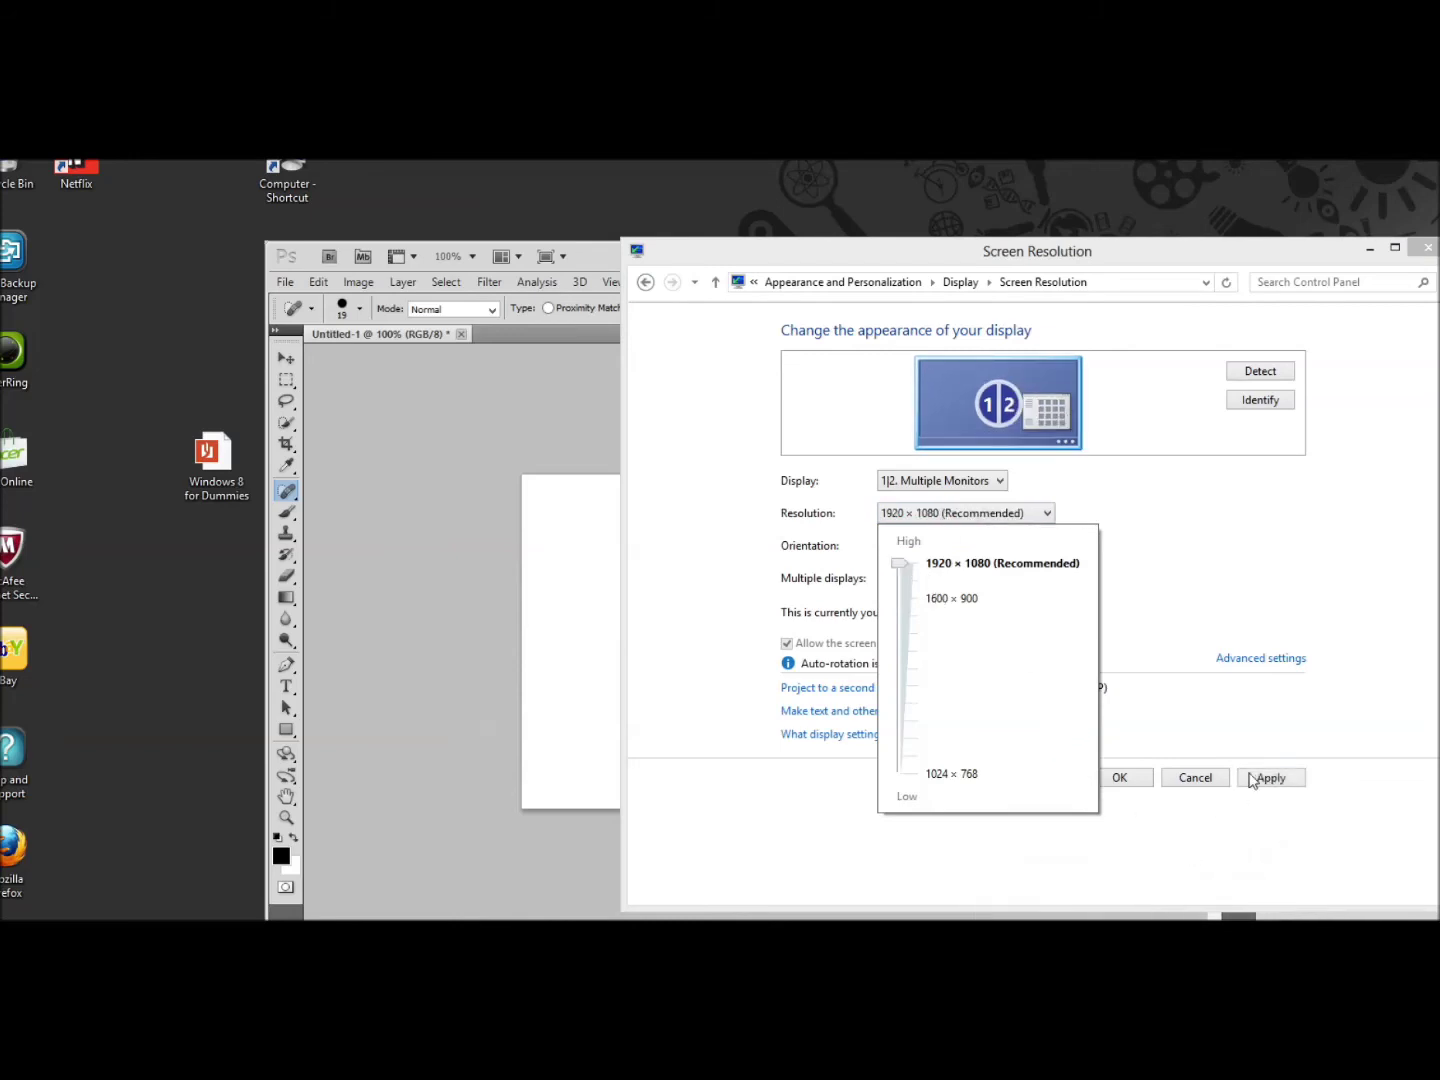
click(1253, 780)
click(1254, 782)
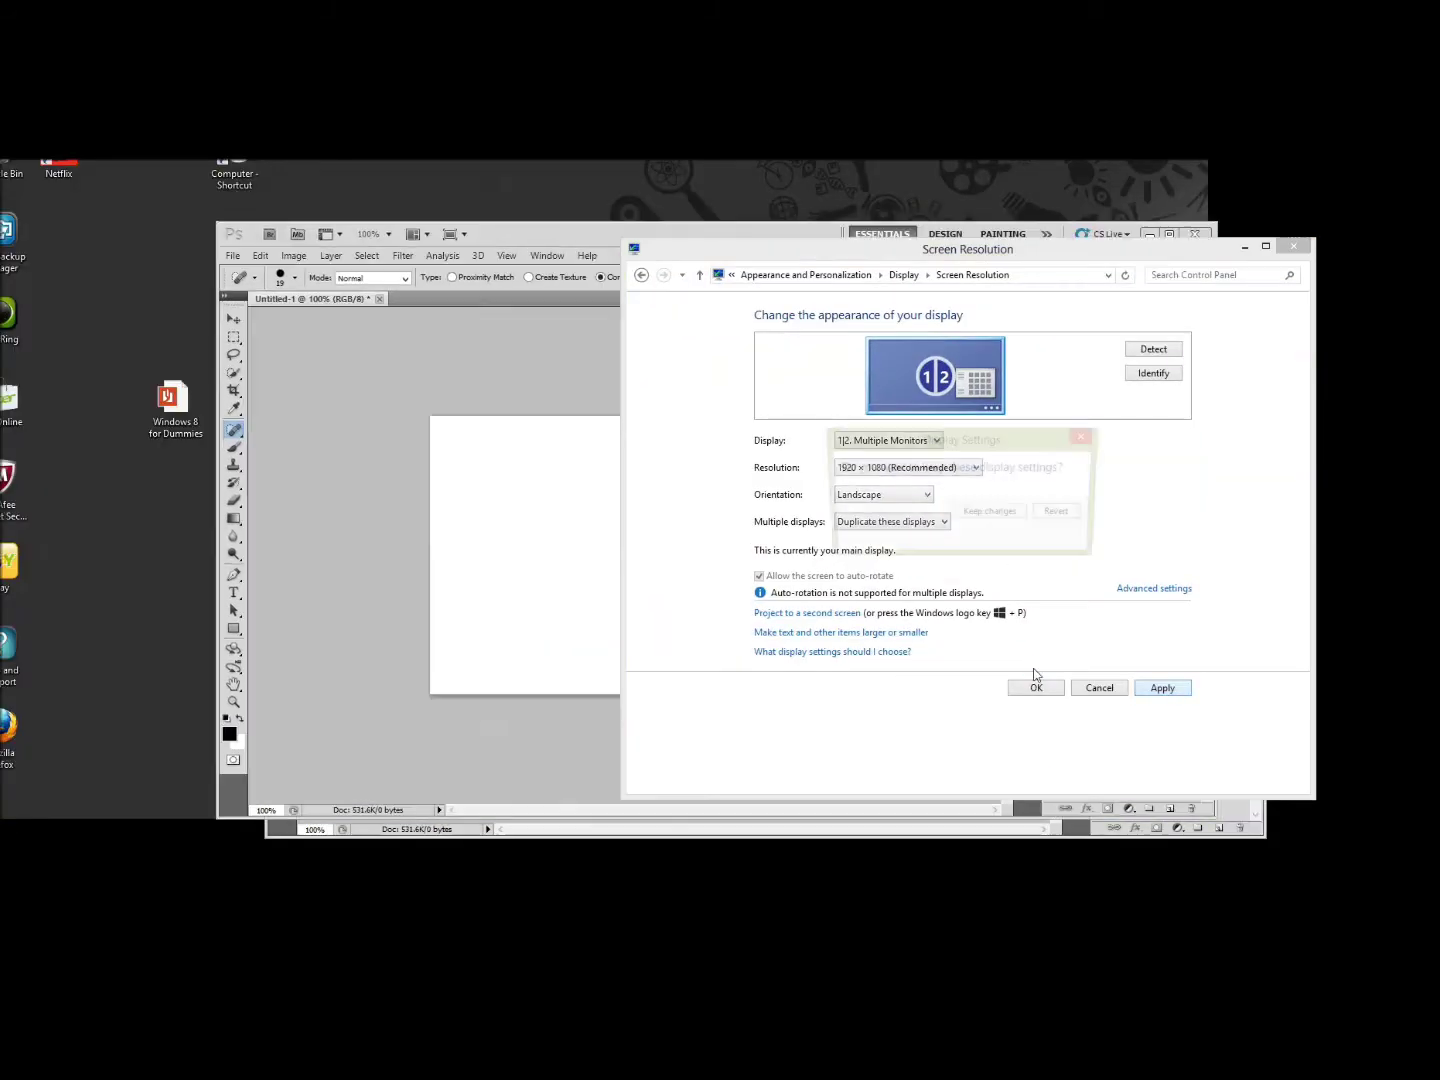
click(986, 514)
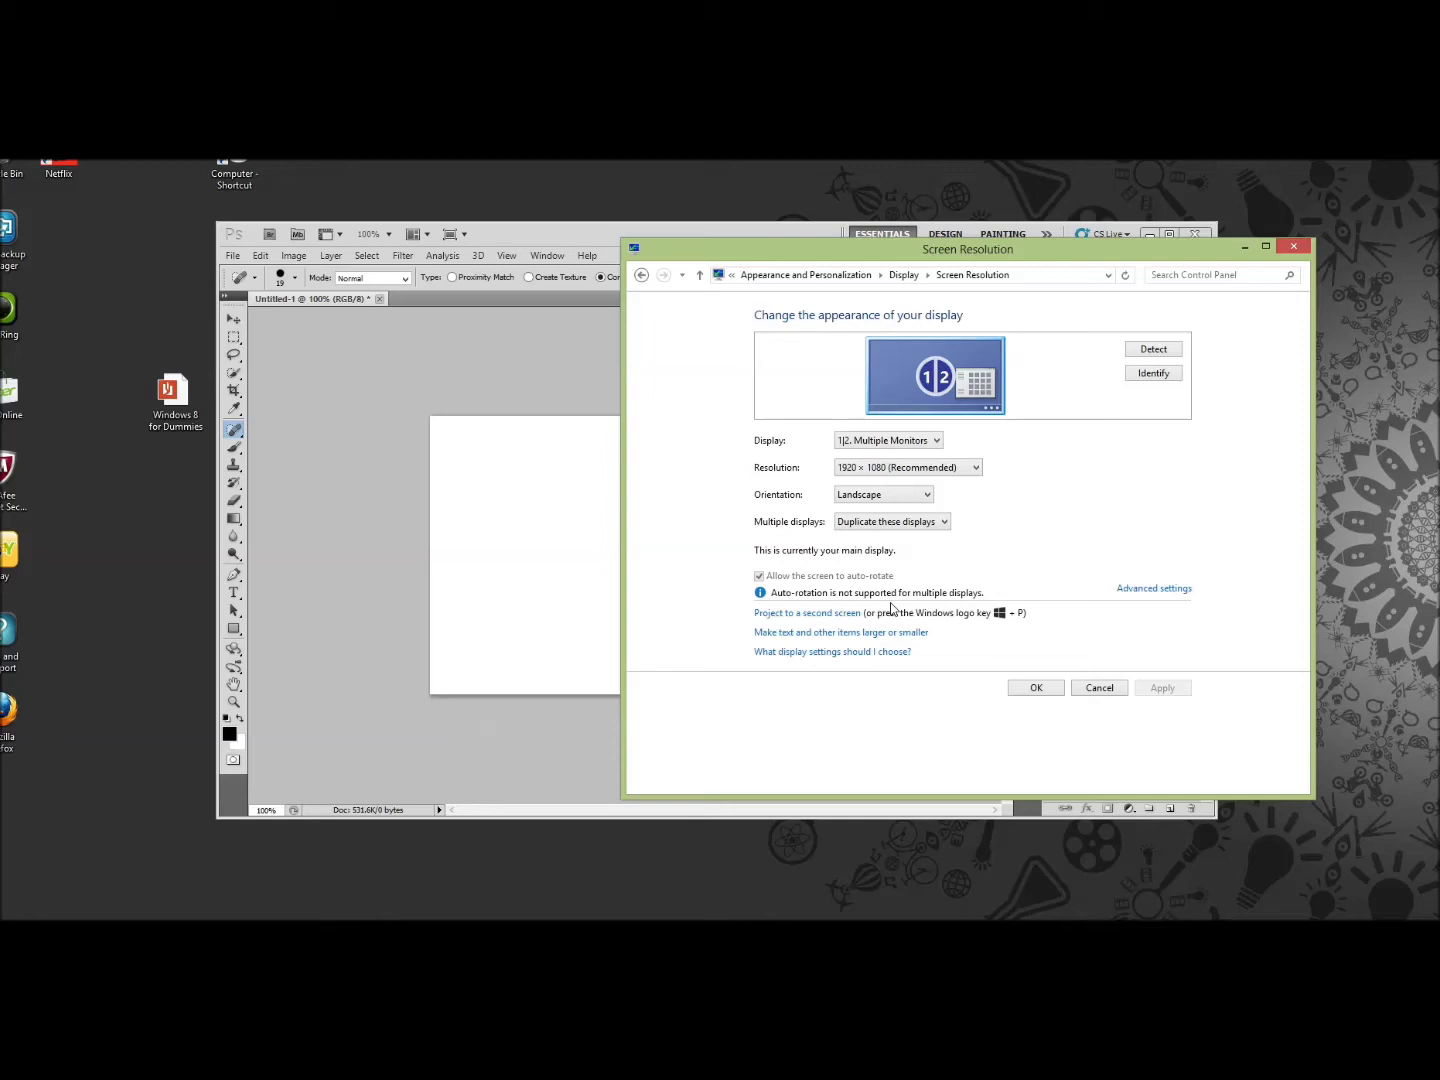
drag(1300, 264, 1303, 259)
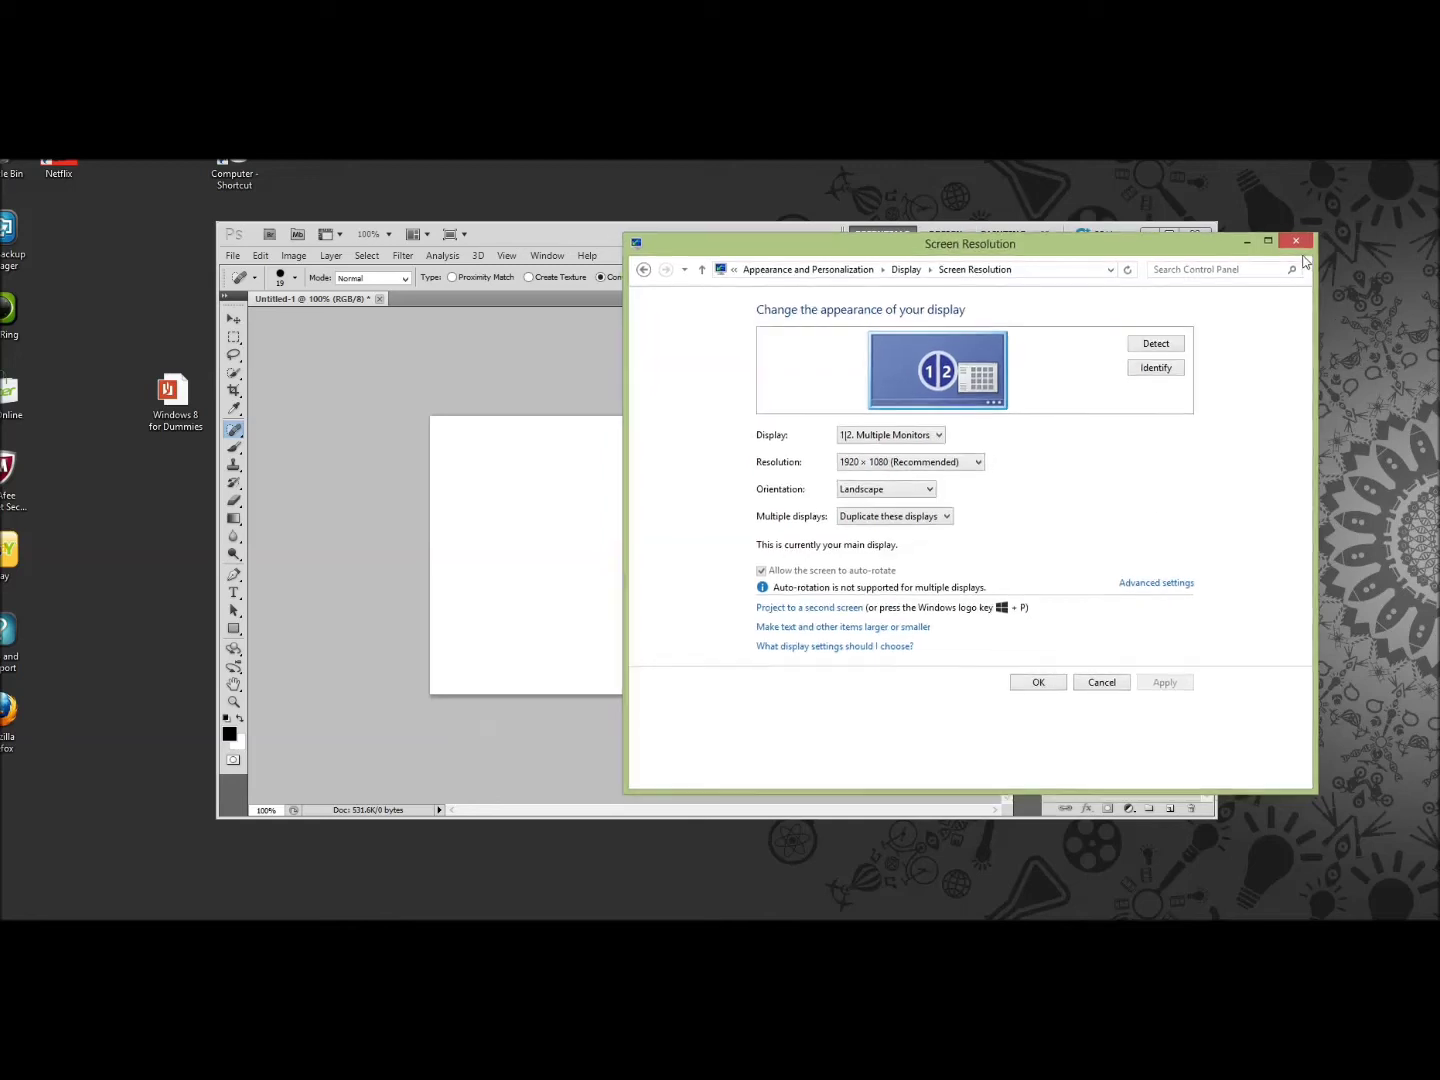
Close the Screen Resolution window and quit Photoshop with File > Exit
click(1295, 241)
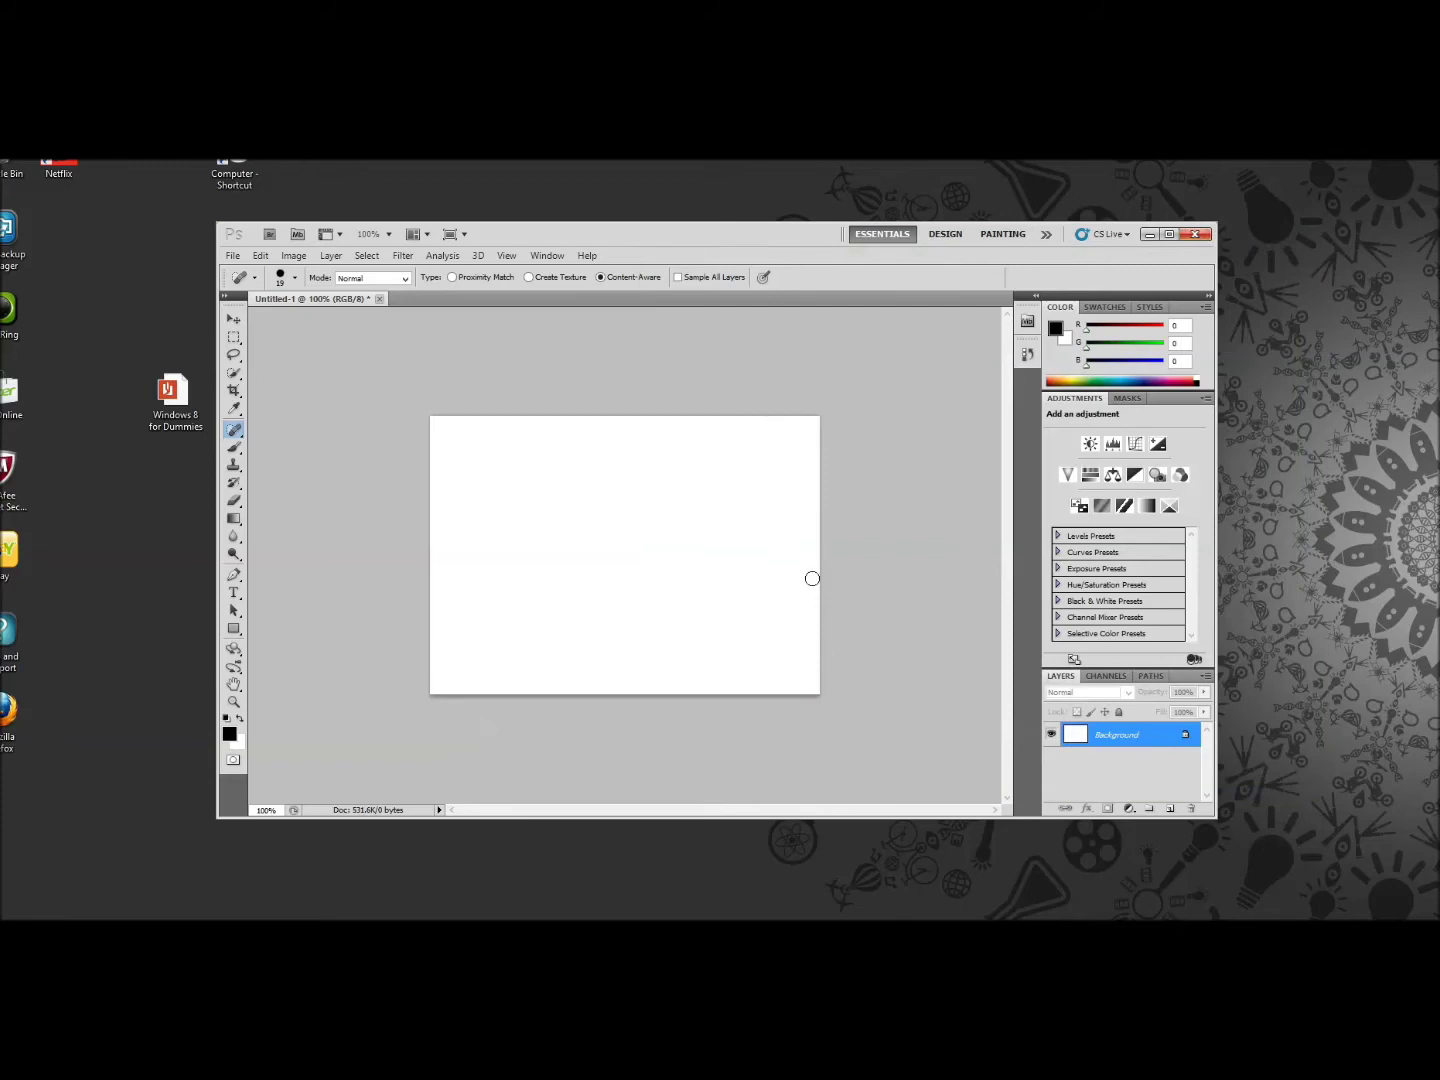
click(231, 256)
click(270, 707)
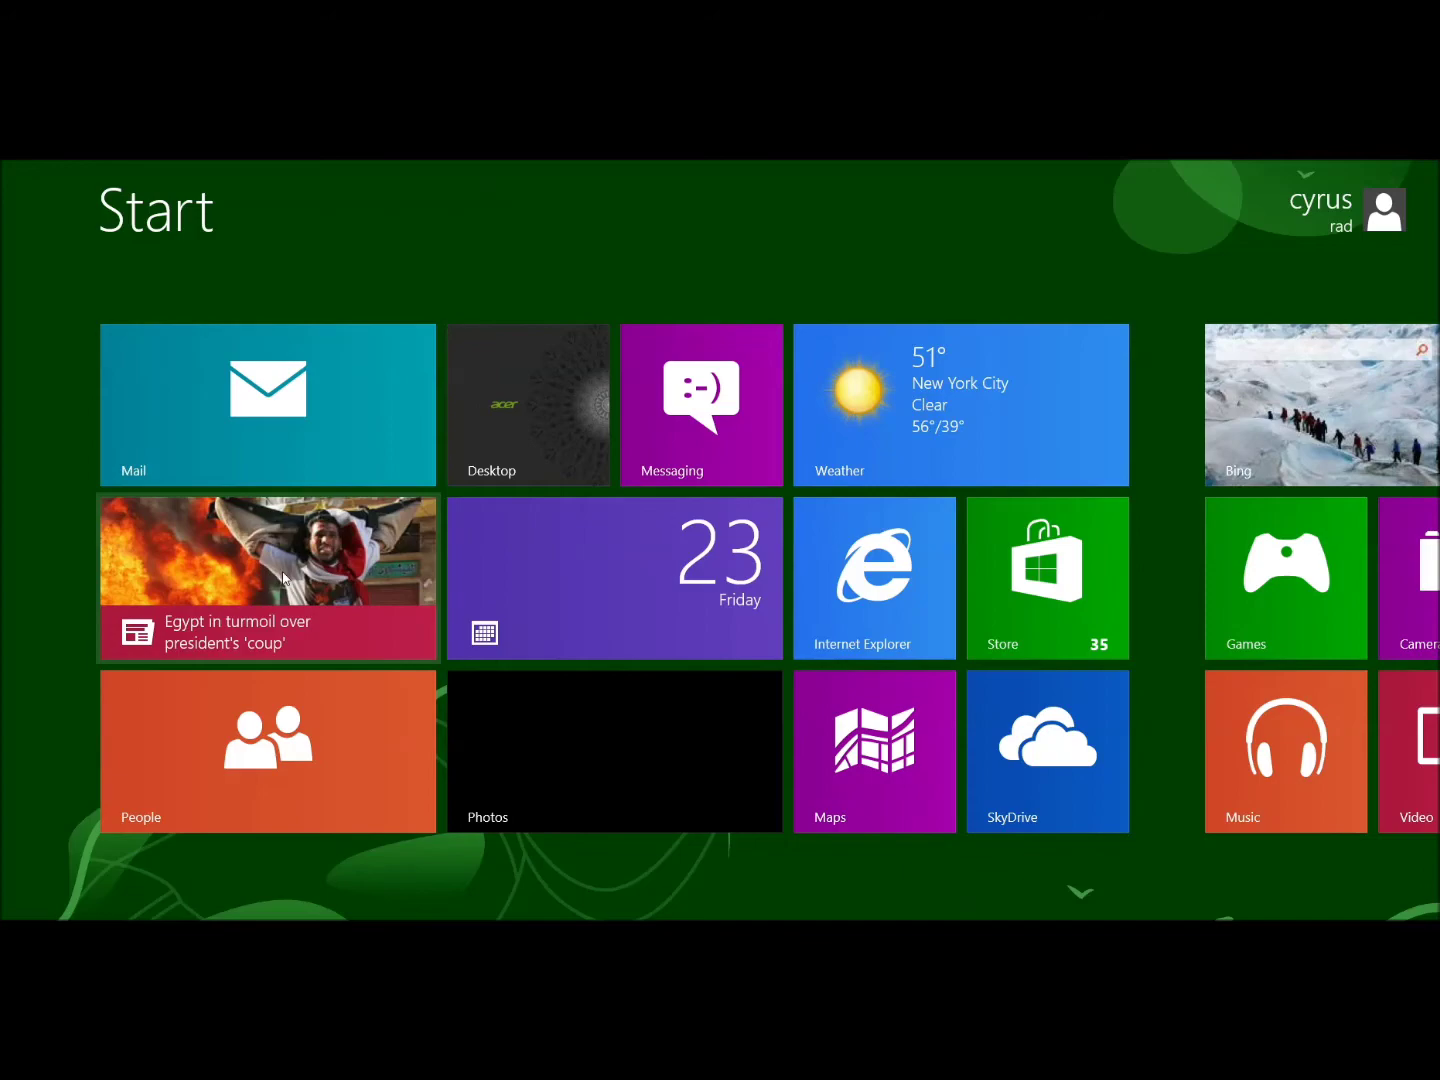
Launch Illustrator CS5 from its tile on the Start screen
scroll(510, 840, down, 10)
scroll(468, 802, down, 2)
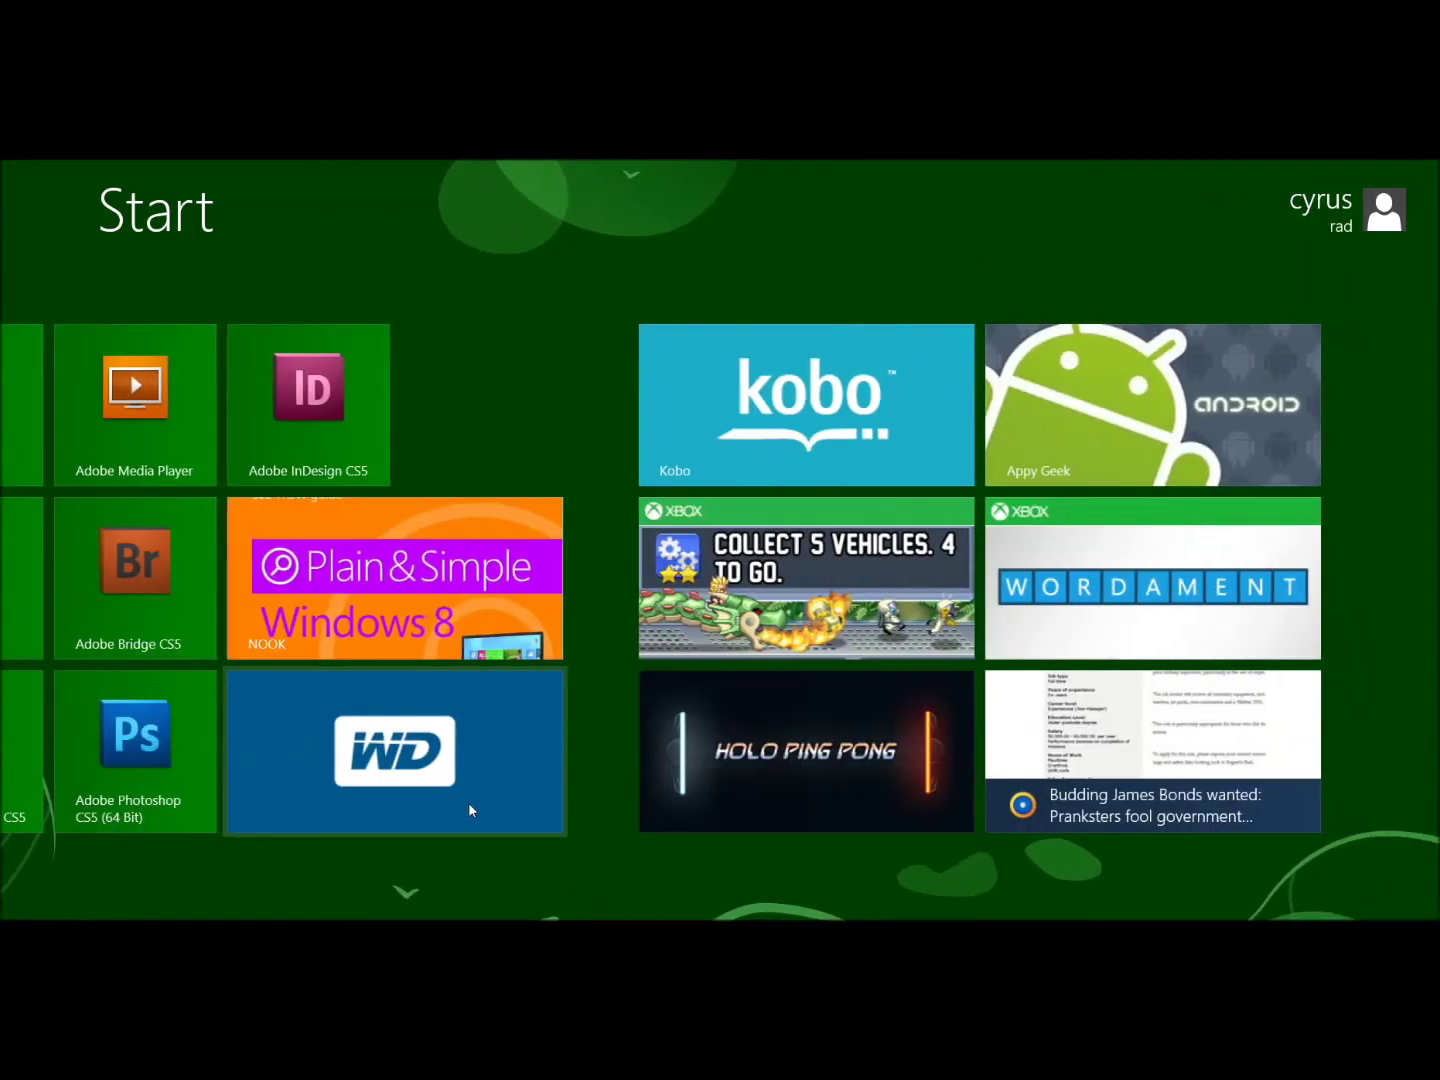
scroll(235, 667, up, 3)
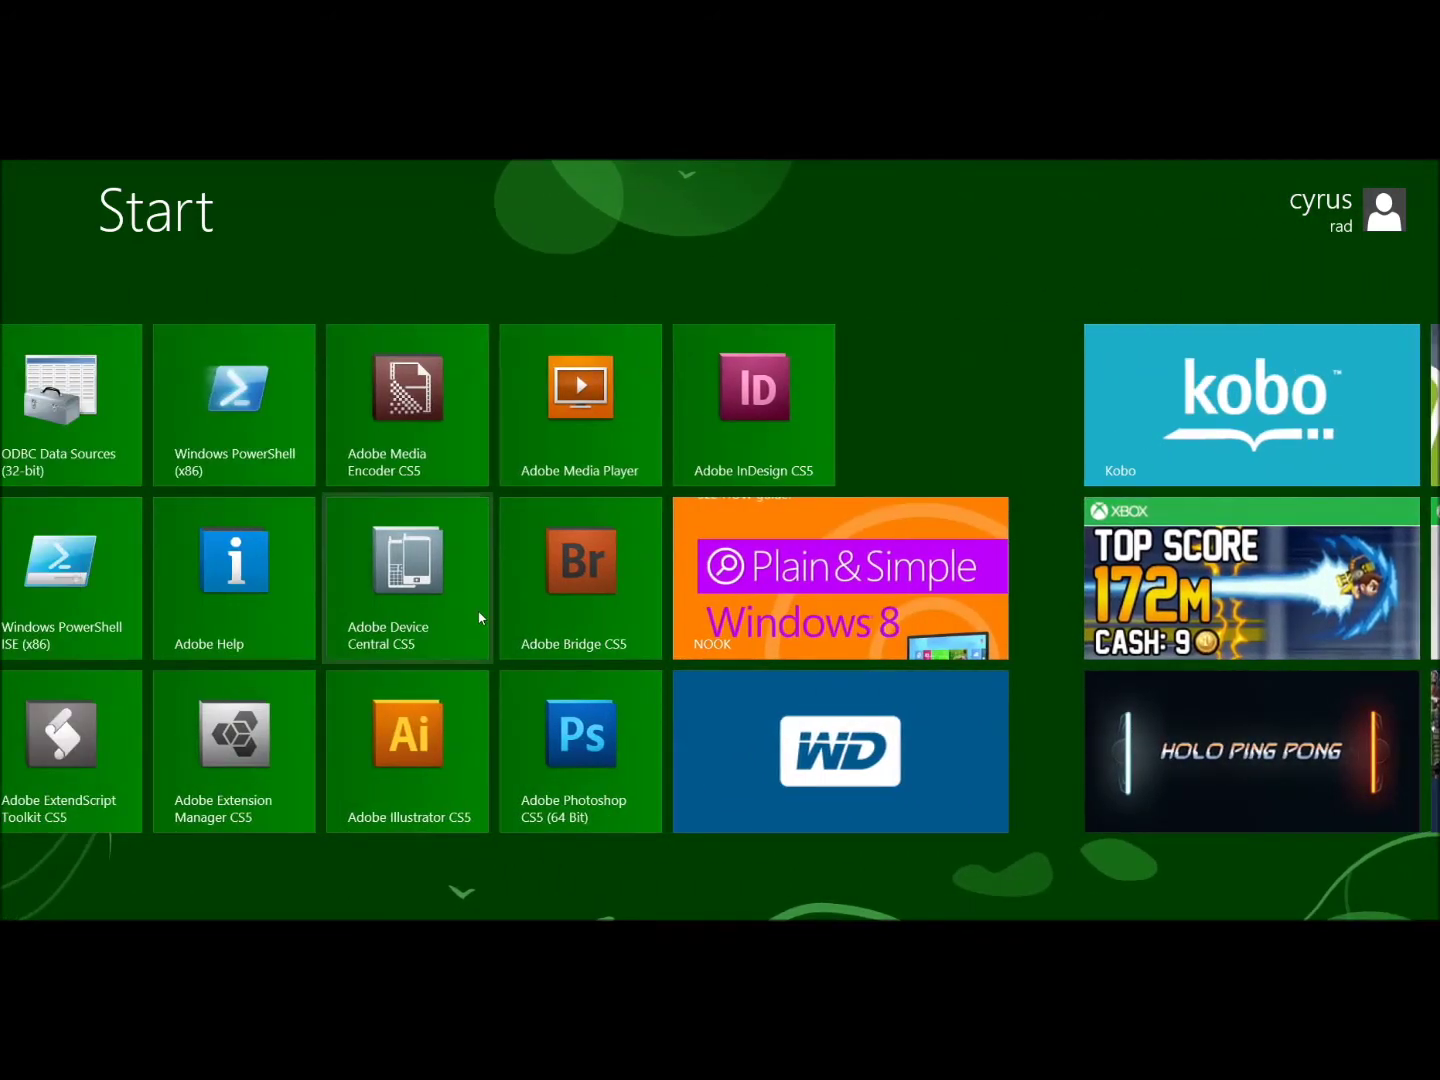
click(427, 757)
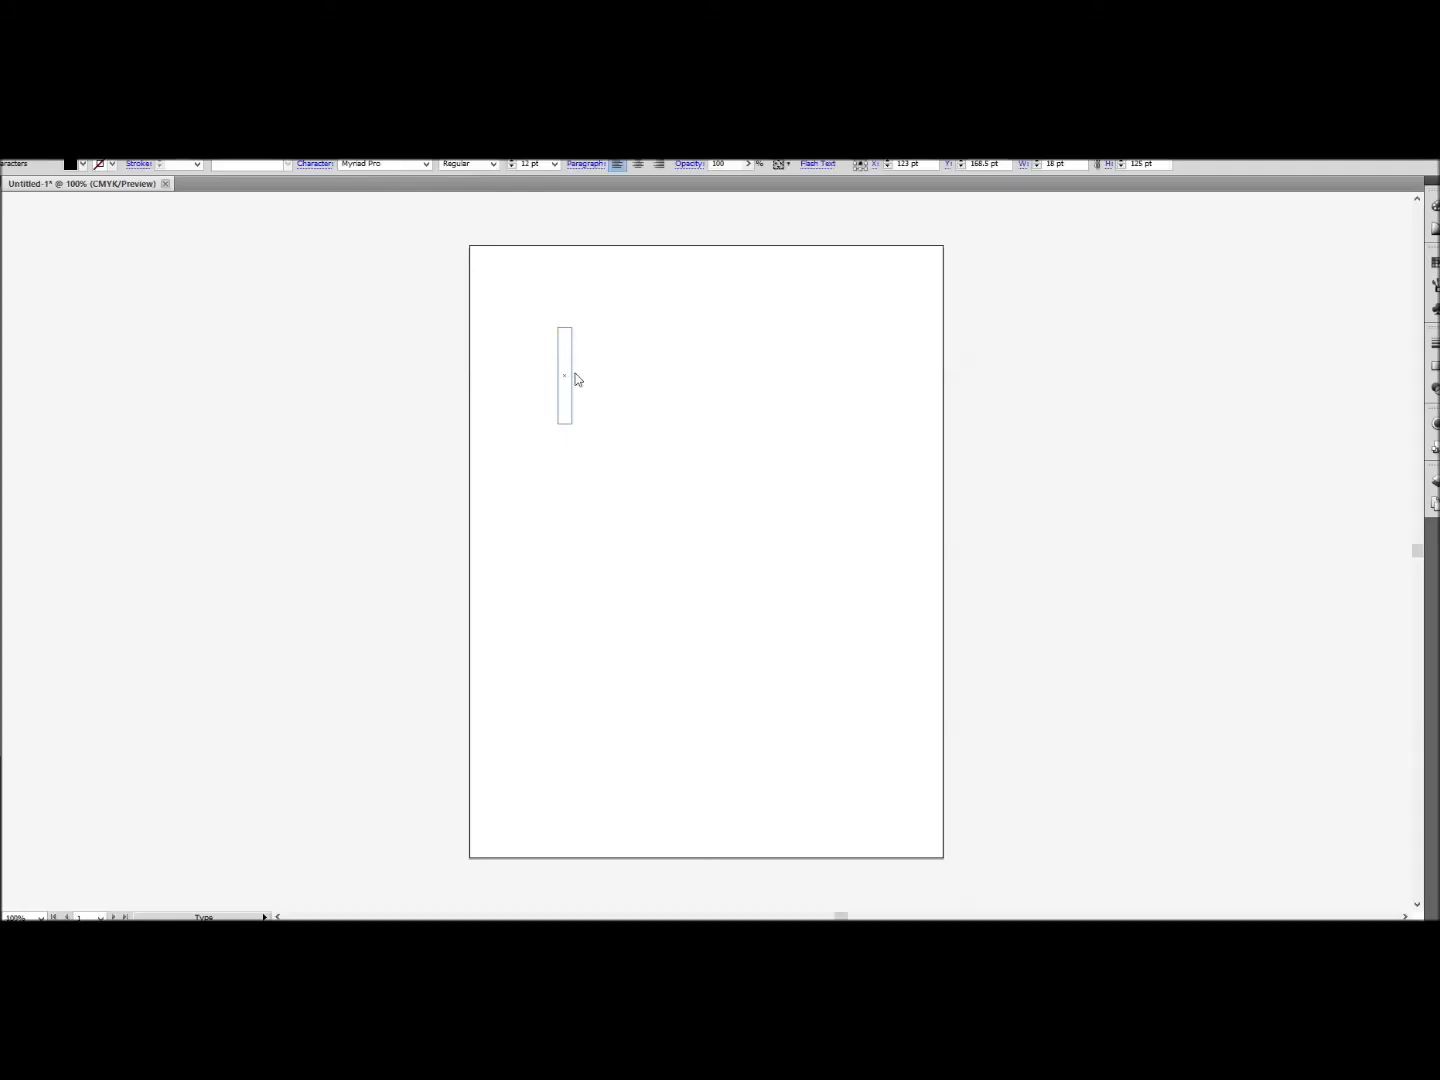
Scale the empty text frame to about 486 × 196 pt, then browse the Effect and Select menus
key(Escape)
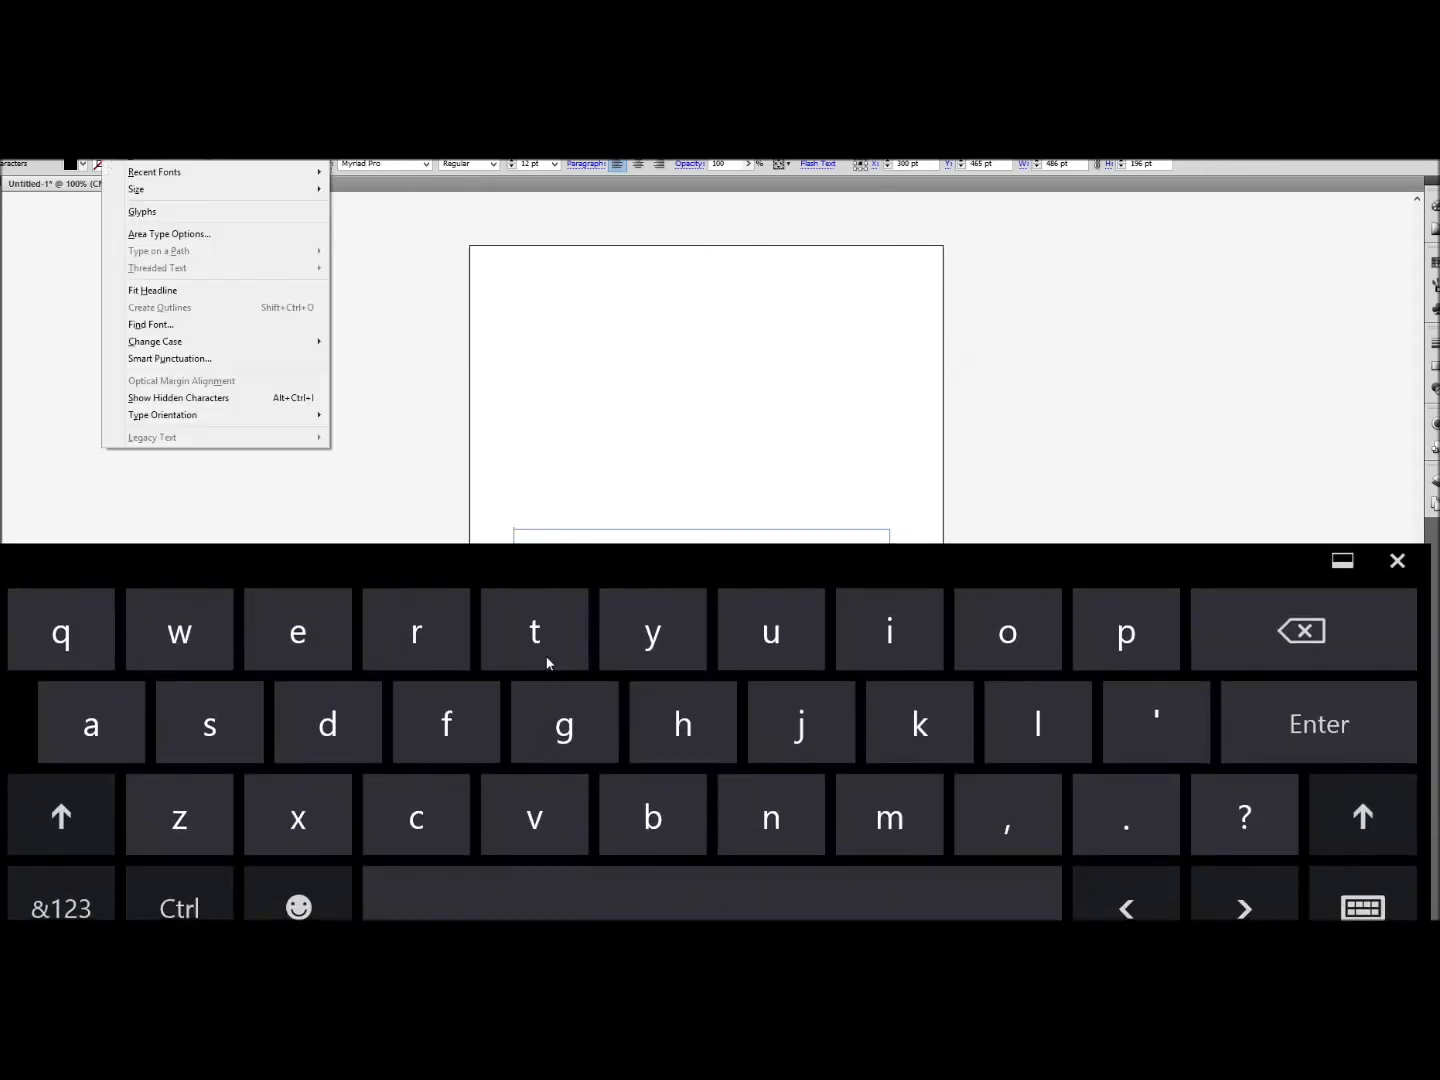
click(714, 505)
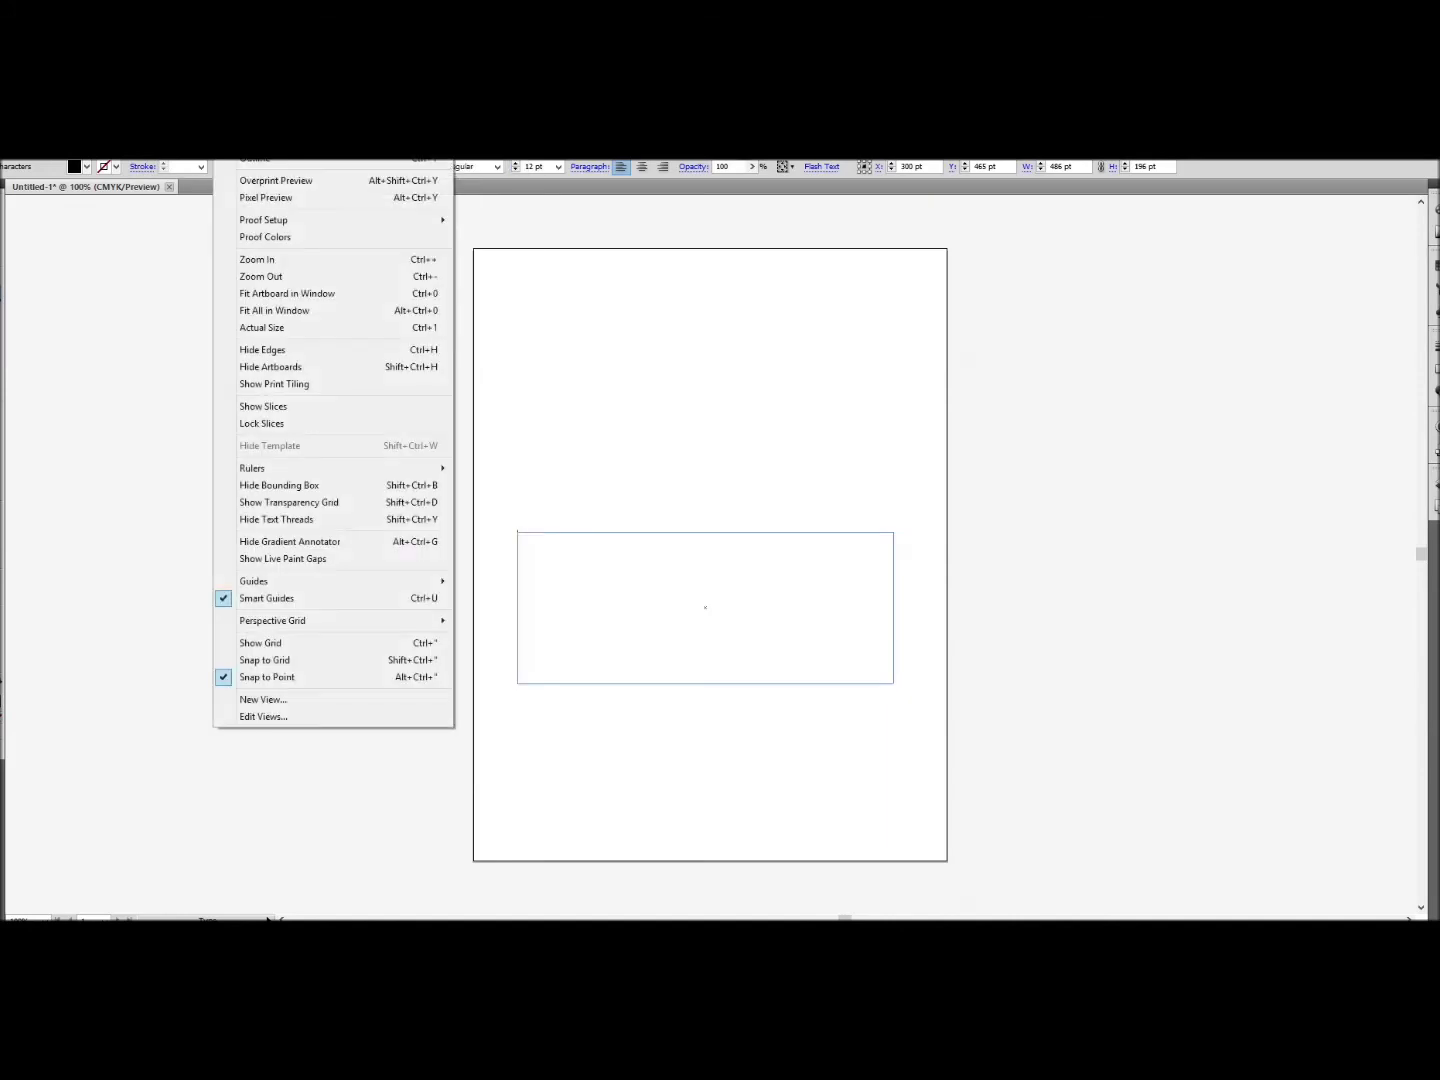
key(Left)
key(Left)
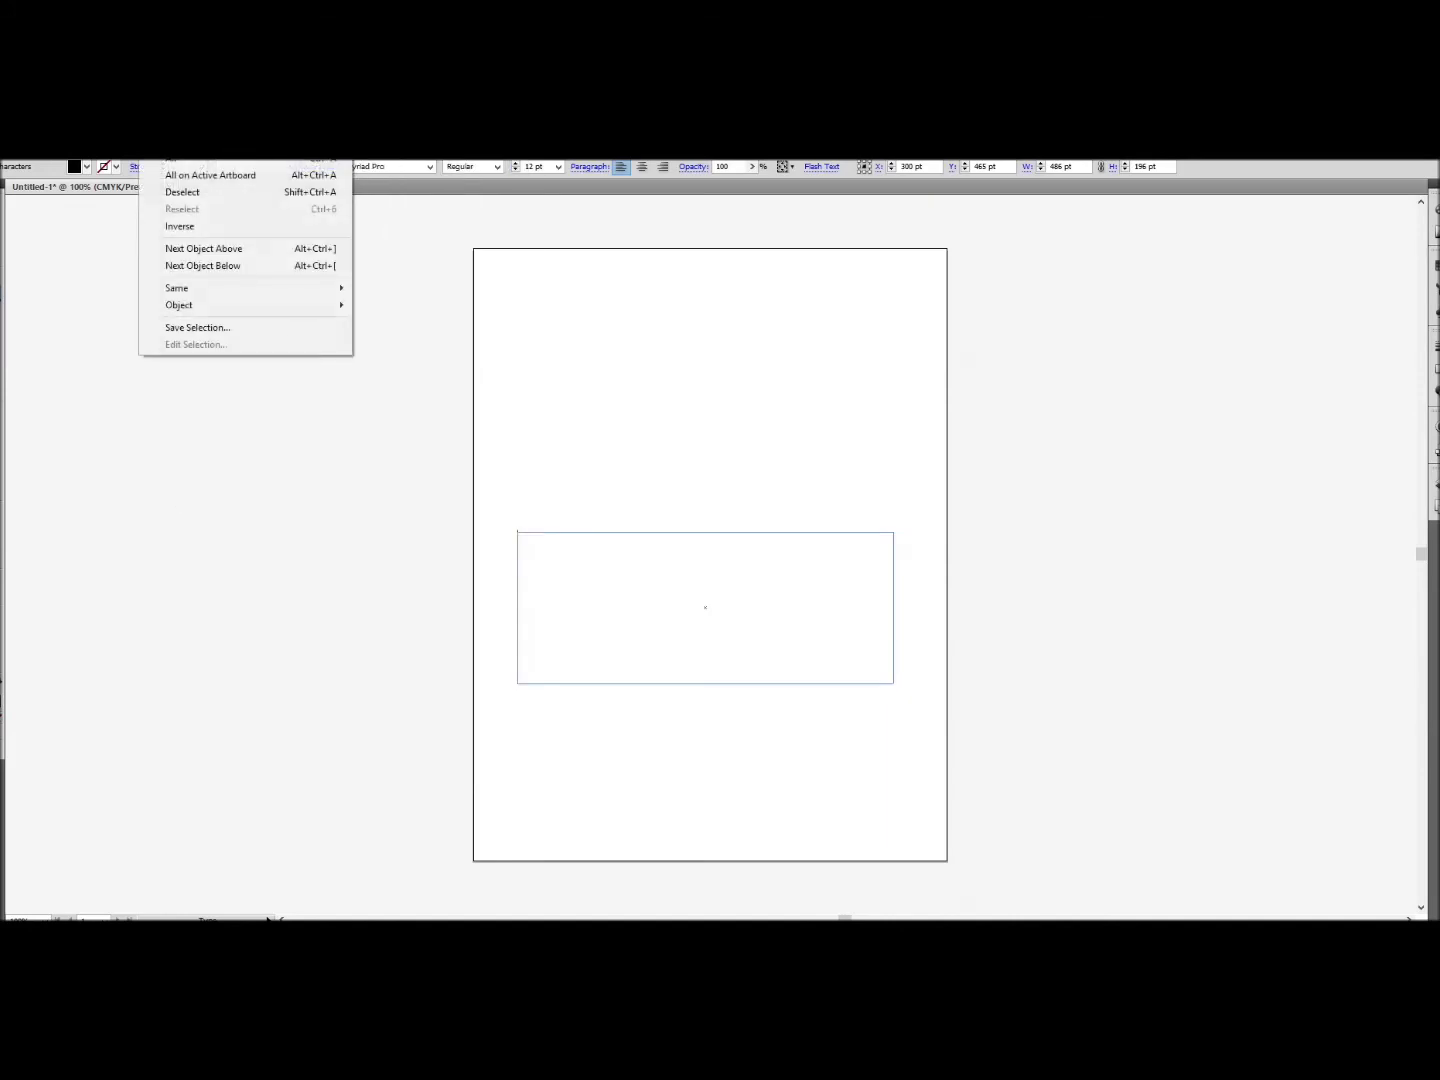
key(Left)
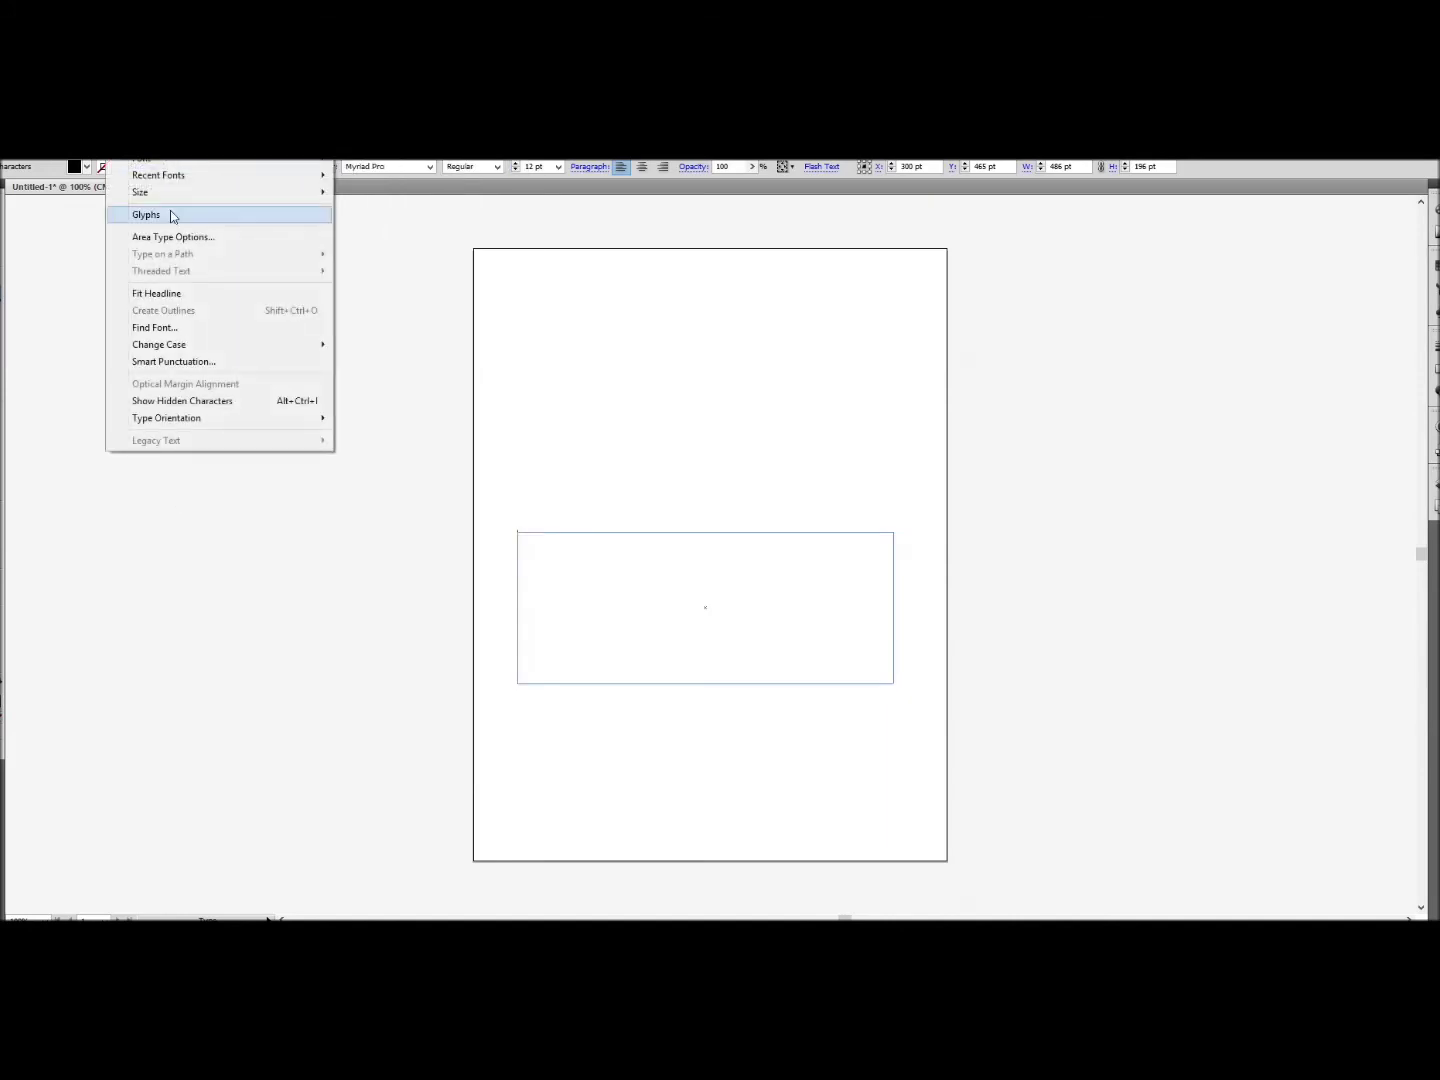
mouse_move(181, 347)
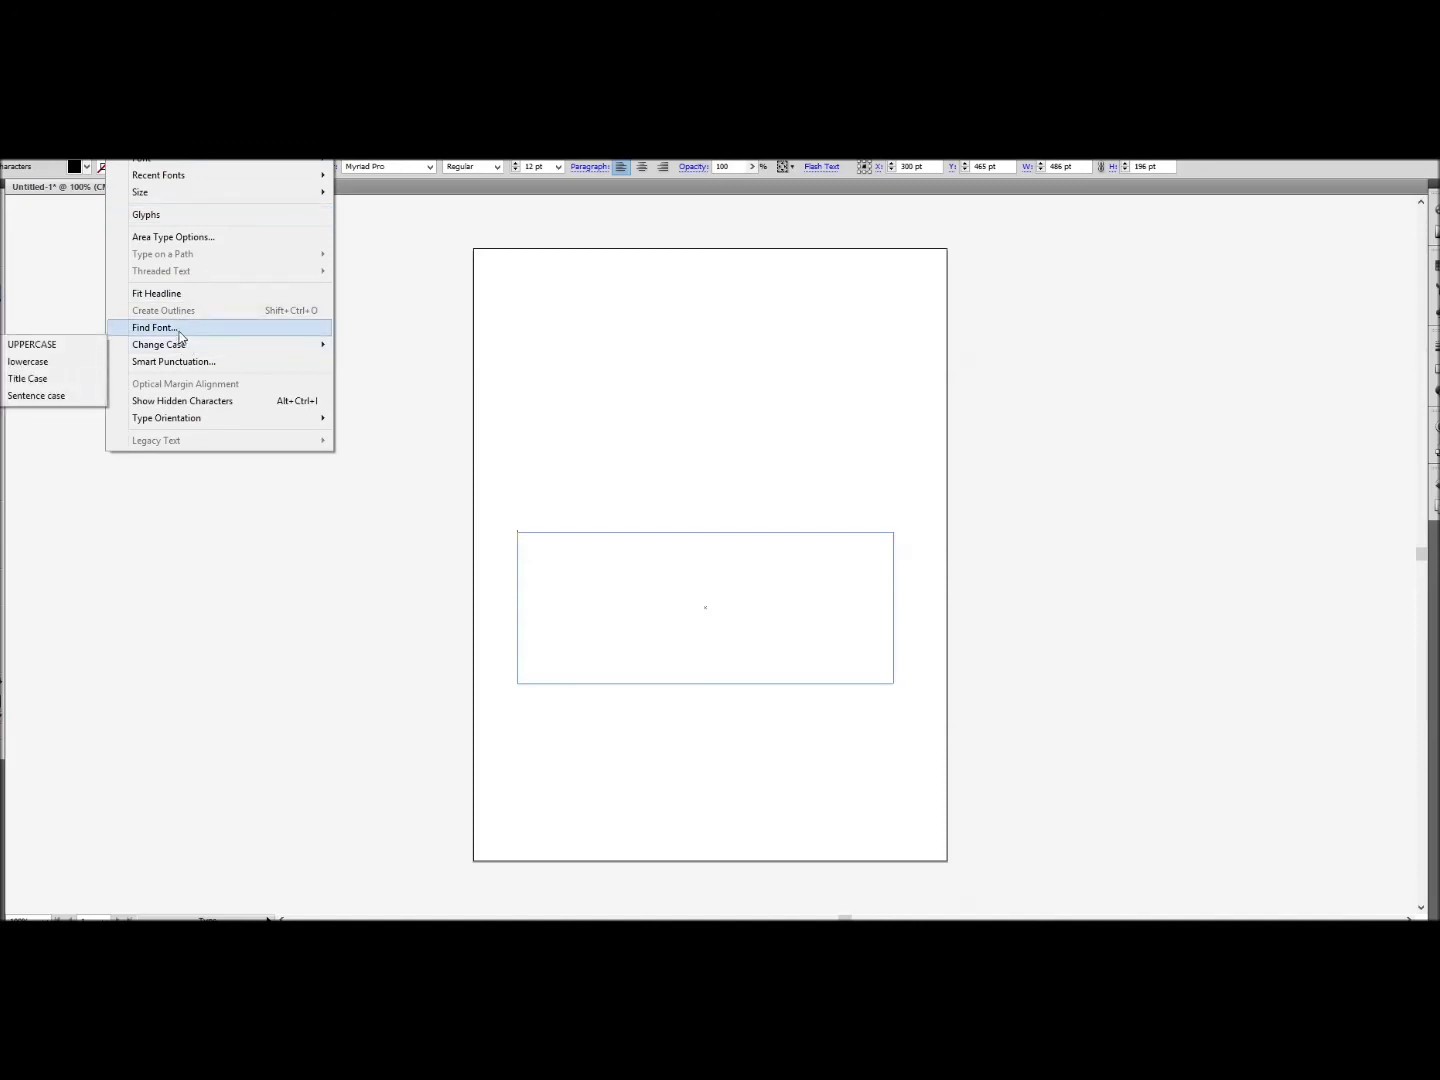